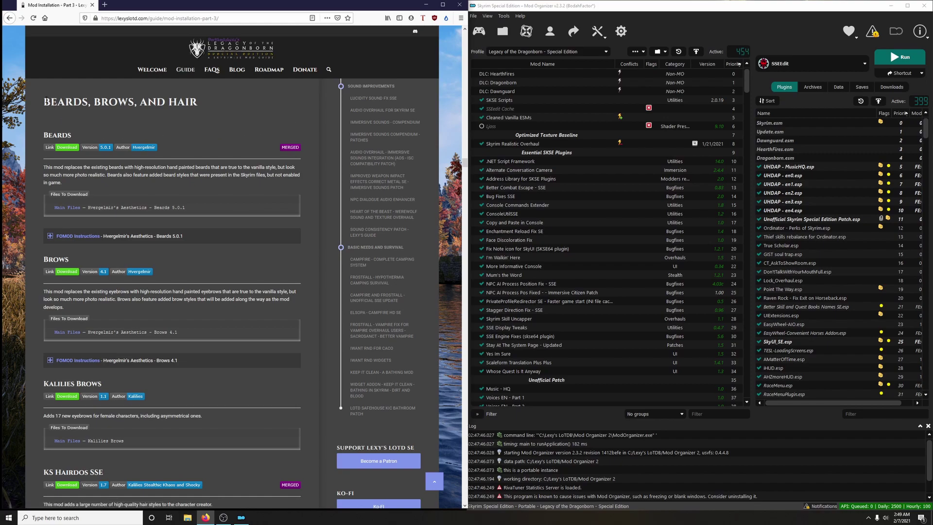
Step: Create a mod list separator named "Beards, Brows, and Hair", copying the section heading from the guide
left_click_drag(43, 102, 197, 102)
right_click(192, 101)
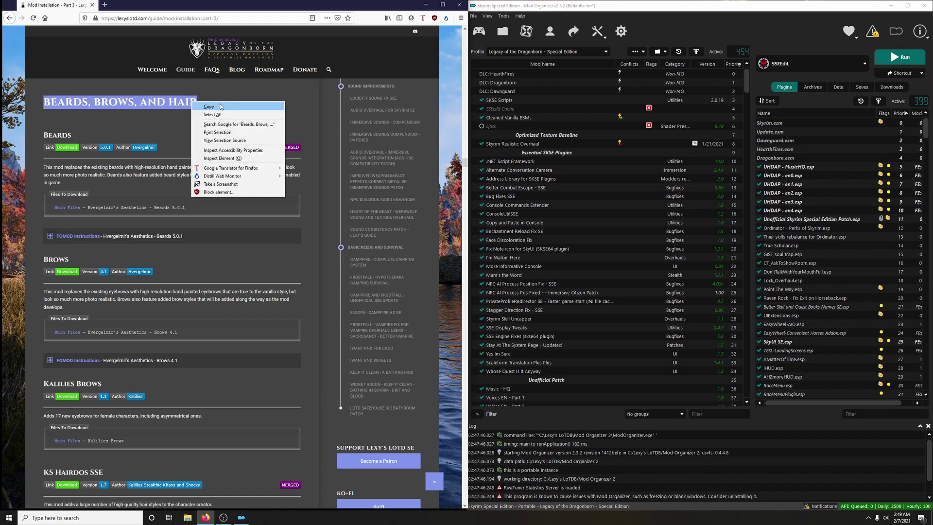
left_click(220, 106)
left_click(636, 51)
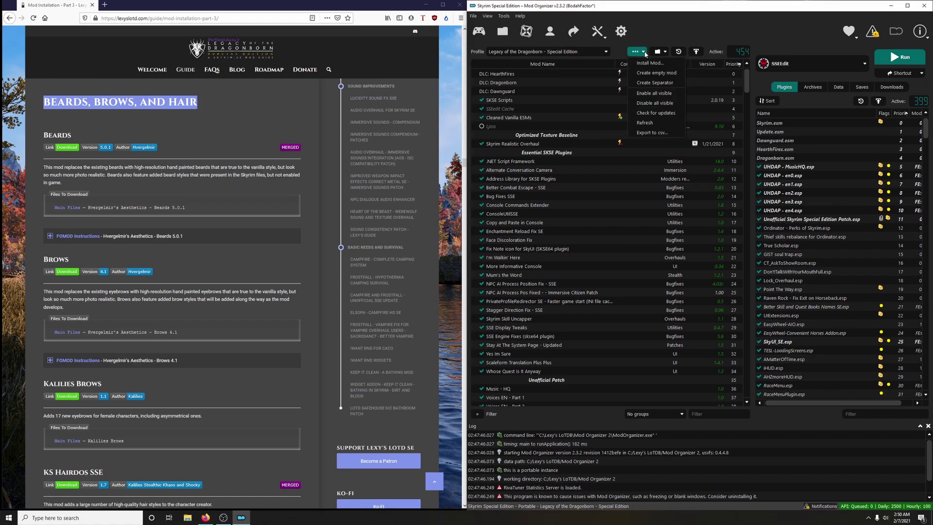
left_click(665, 88)
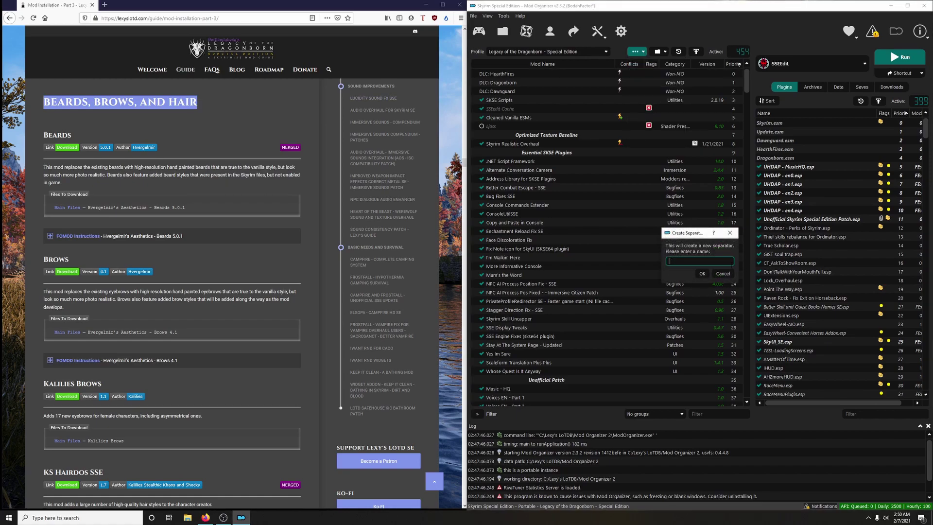
right_click(680, 265)
left_click(700, 311)
left_click(702, 274)
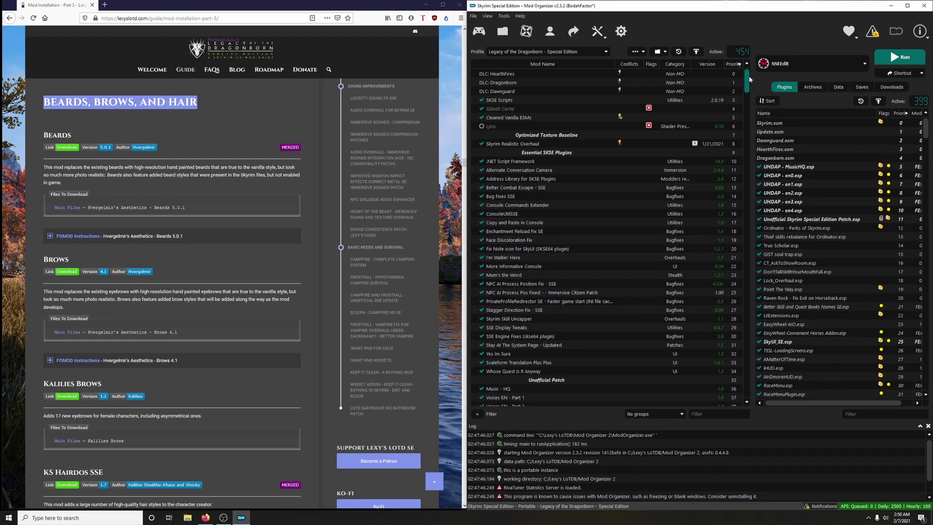
left_click_drag(747, 77, 747, 384)
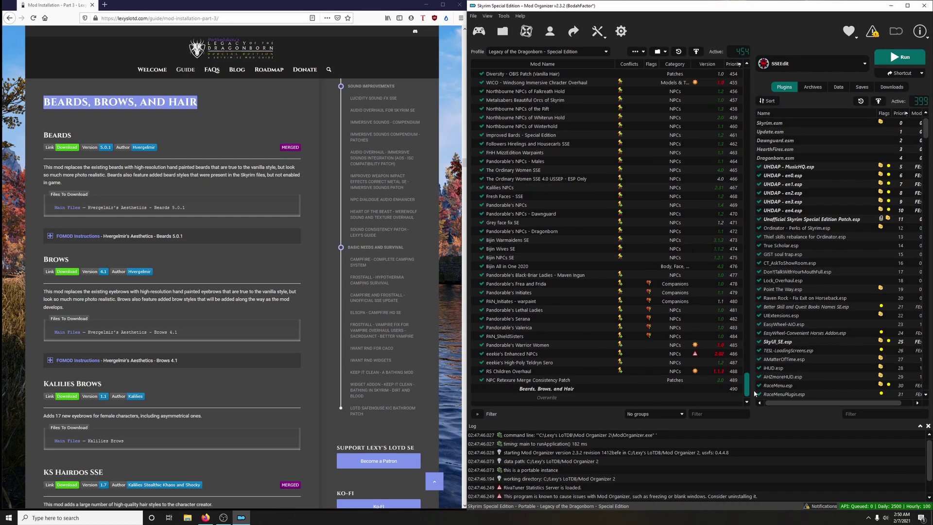
Step: Delete all installed downloads from the downloads list
scroll(927, 129, "down", 15)
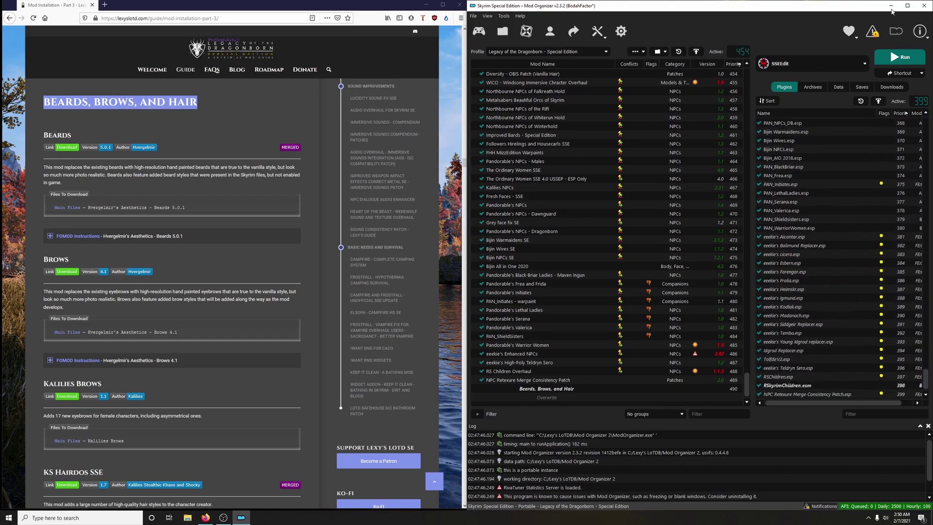
left_click(892, 87)
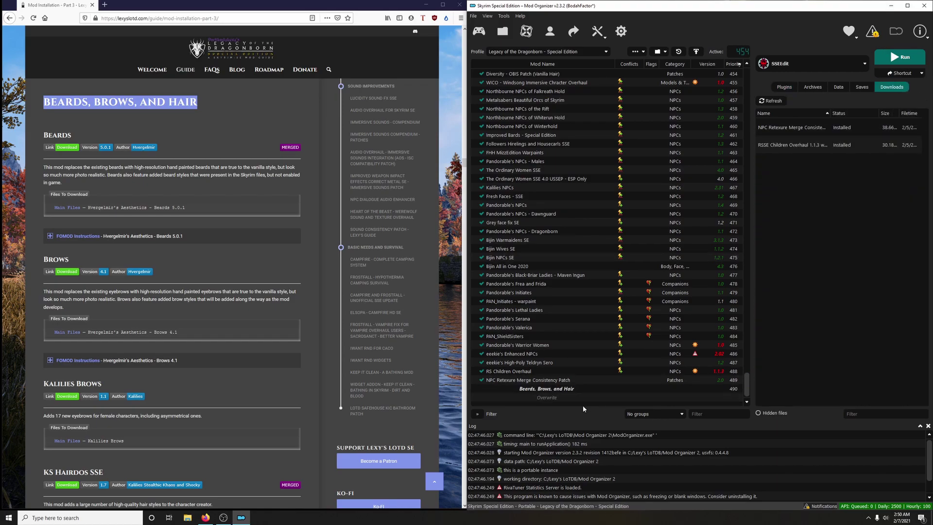
right_click(798, 142)
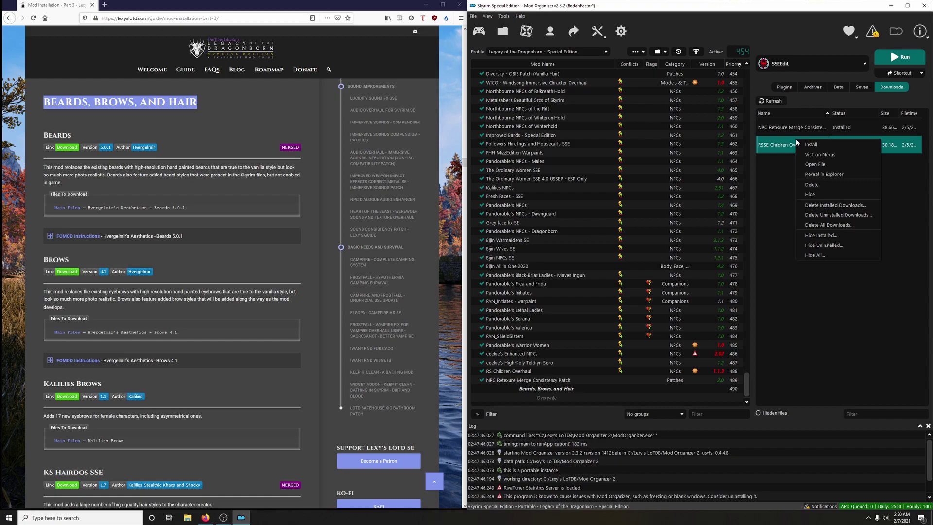
left_click(817, 203)
left_click(523, 268)
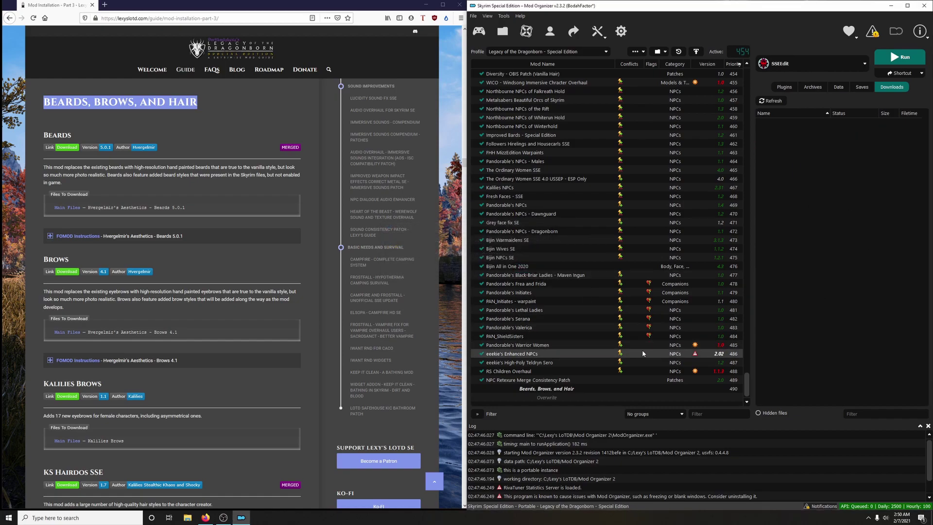
Step: Endorse PAN_ShieldSisters, Pandorable's Valerica, Pandorable's Serana and Pandorable's Lethal Ladies in the mod list
right_click(633, 336)
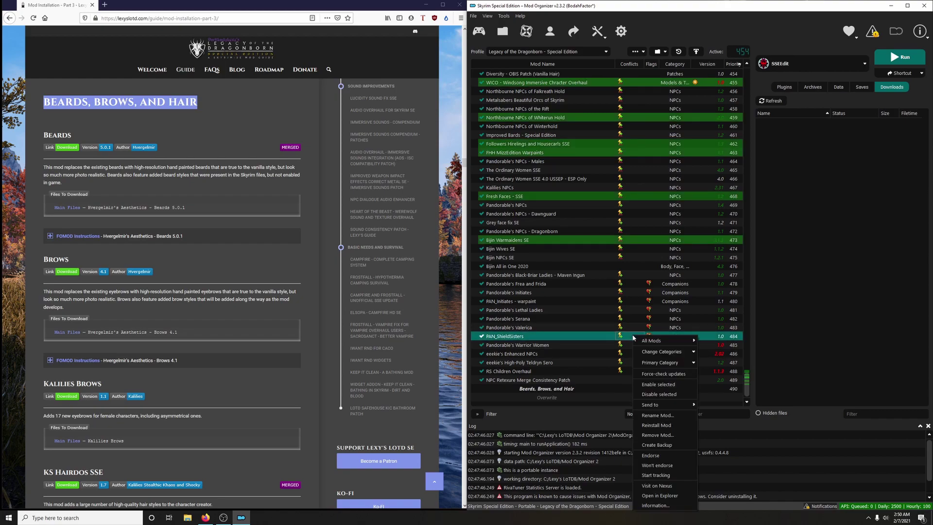
key("Escape")
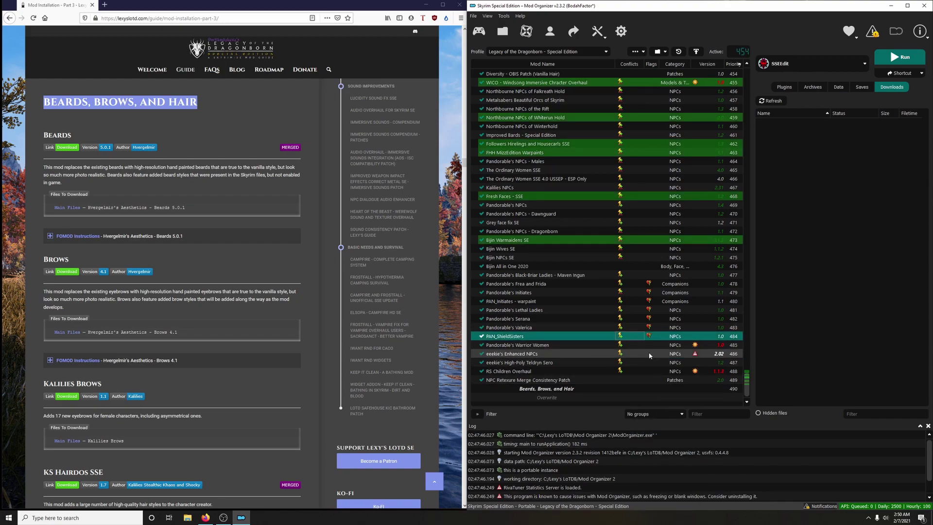
right_click(644, 327)
key("Escape")
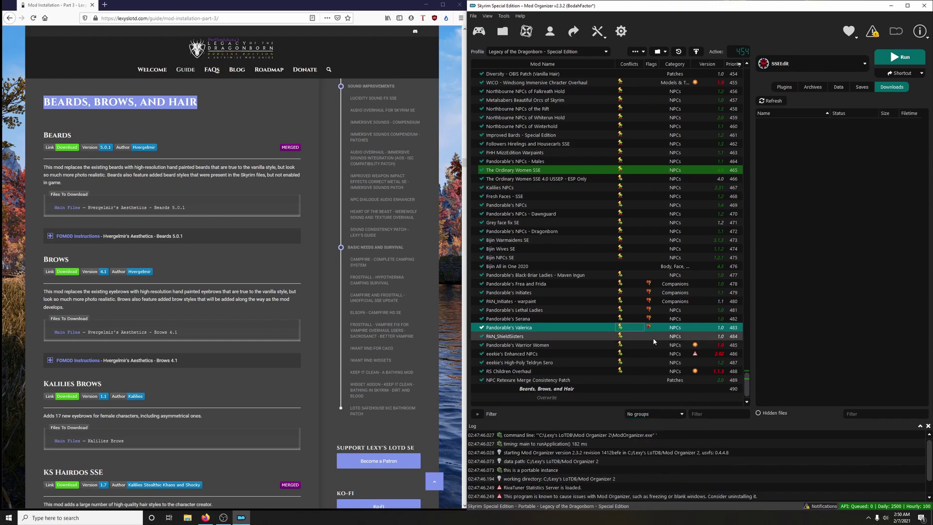
right_click(647, 319)
key("Escape")
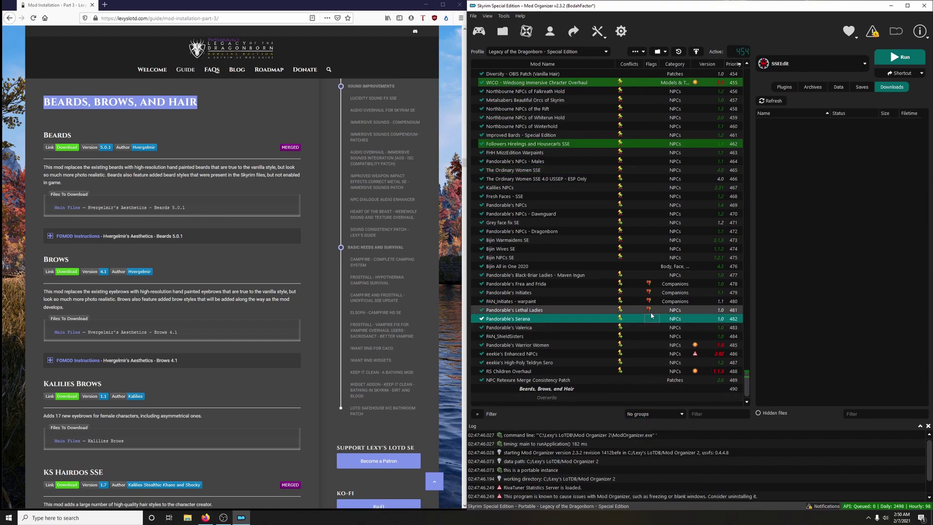
right_click(652, 312)
key("Escape")
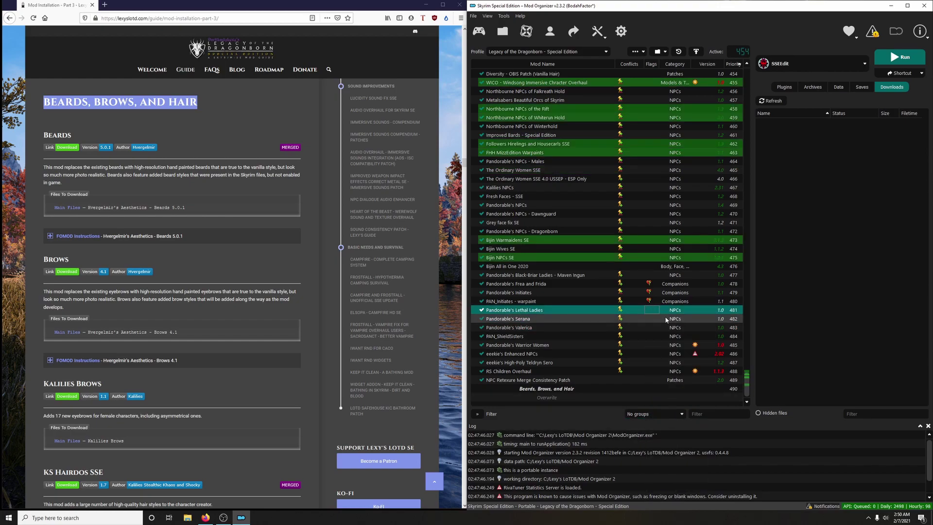
Step: Endorse Pandorable's Initiates, PAN_Initiates - warpaint and Pandorable's Frea and Frida, and check the mod list for other unendorsed mods
right_click(648, 293)
key("Escape")
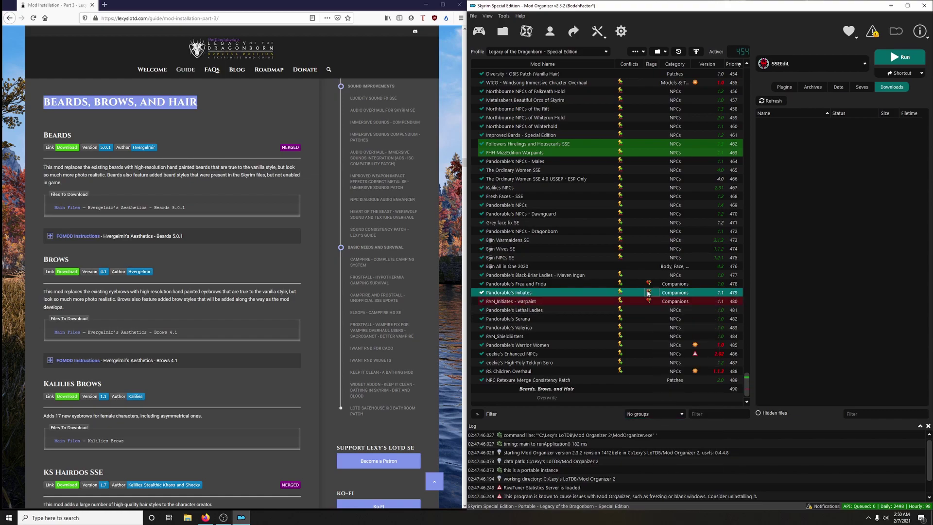
left_click(654, 284)
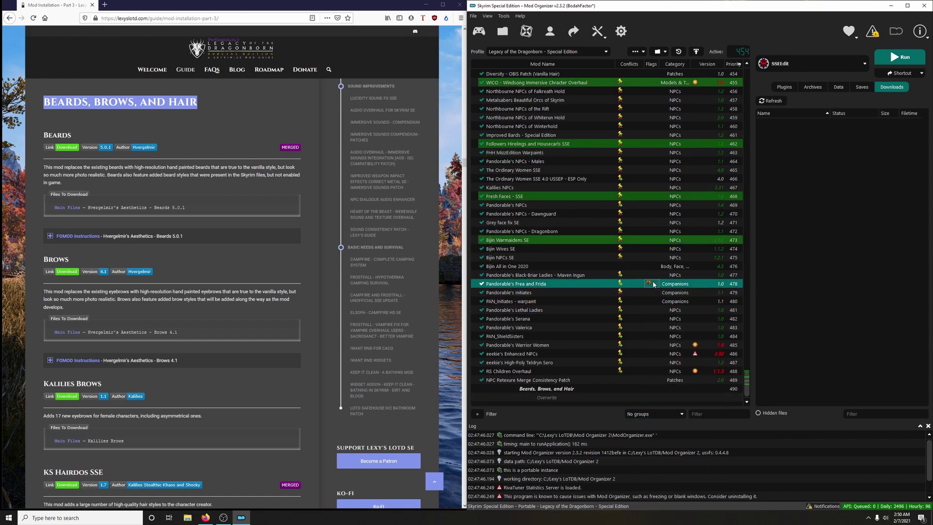
right_click(653, 285)
left_click(675, 400)
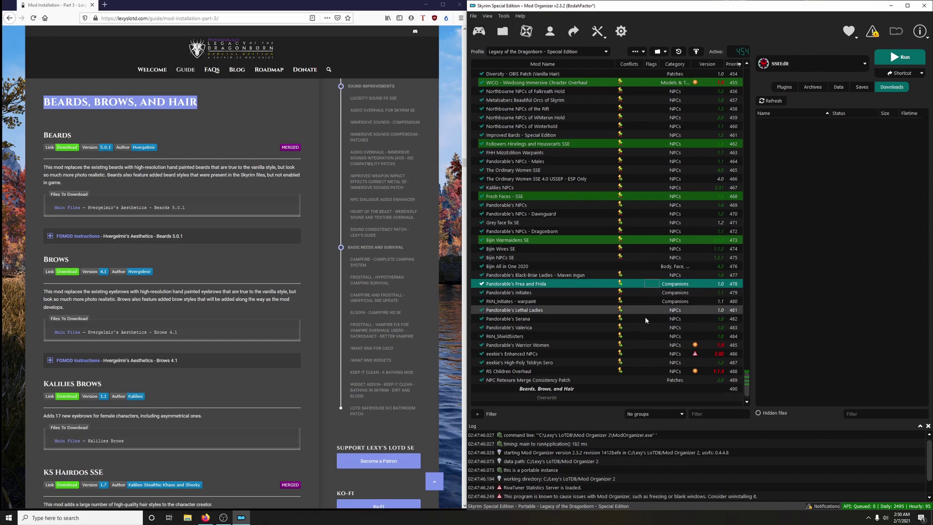
scroll(648, 324, "up", 20)
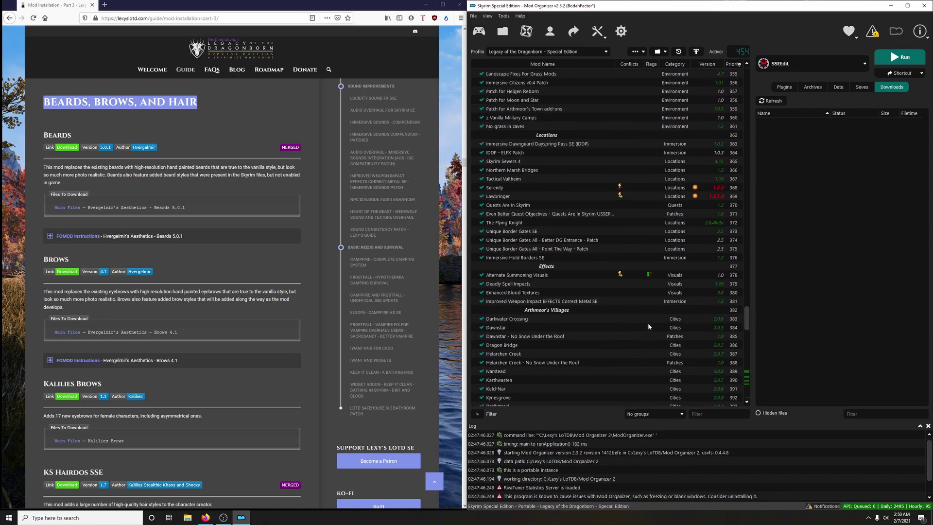
scroll(649, 326, "up", 20)
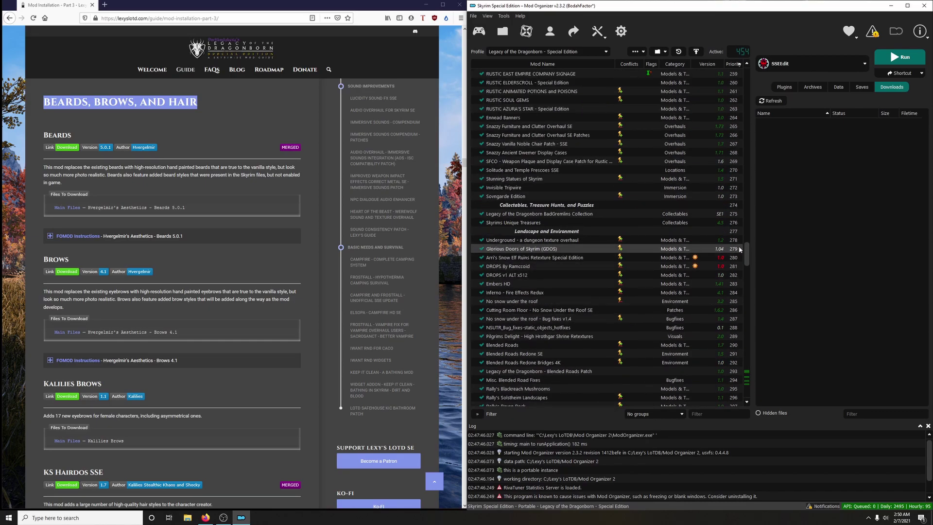
left_click_drag(747, 252, 773, 402)
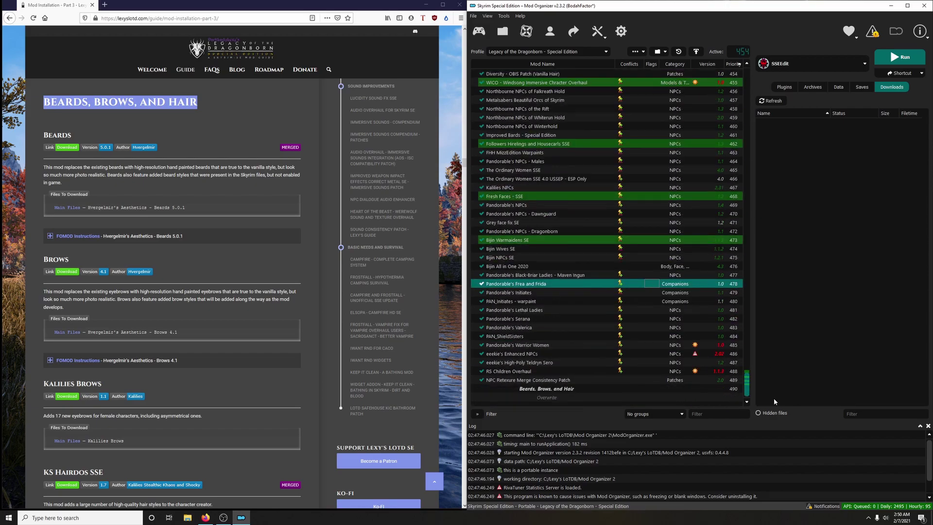
Step: Download the main file Hvergelmir's Aesthetics - Beards 5.0.1 to the mod manager from the guide's Nexus Mods link
left_click(150, 195)
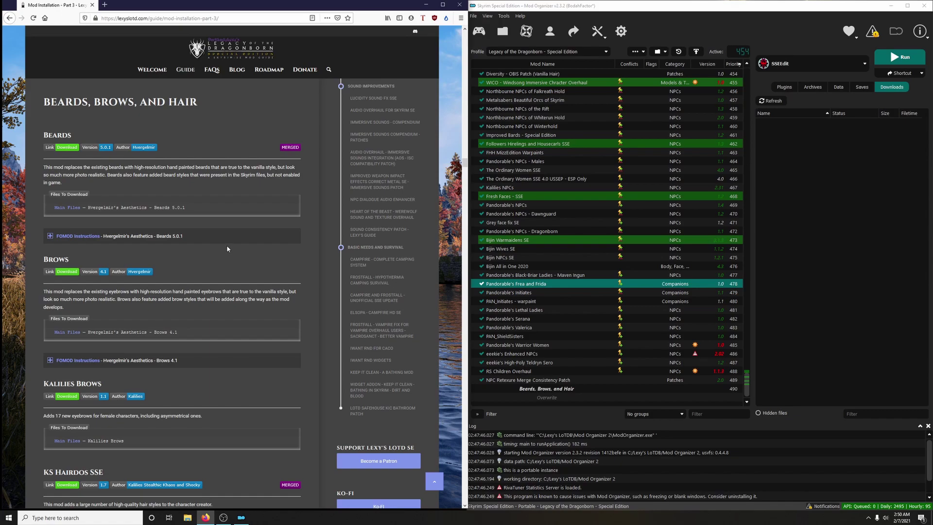
left_click(64, 147)
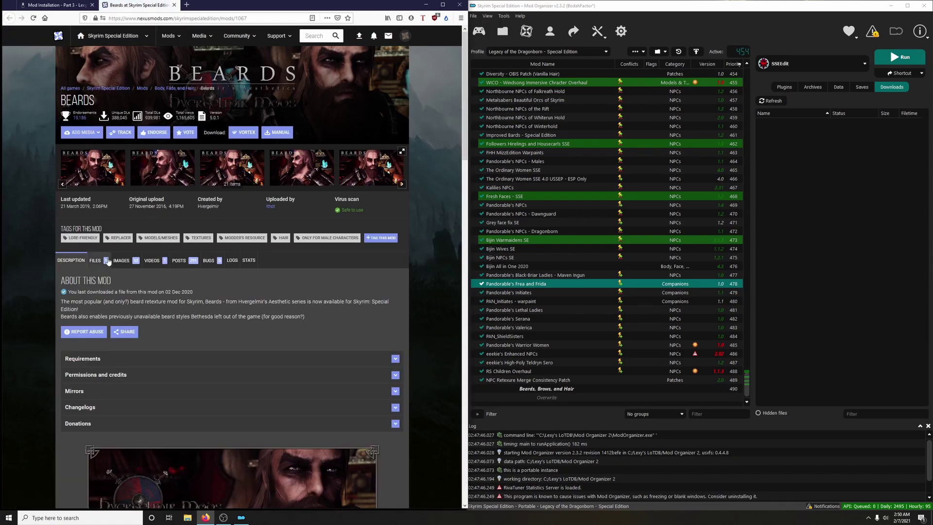
left_click(97, 261)
scroll(131, 257, "down", 2)
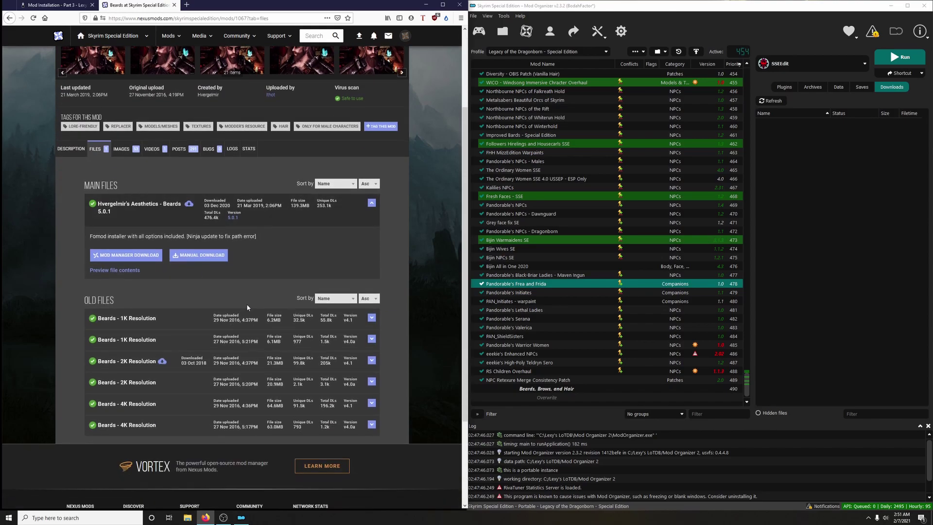
left_click(131, 256)
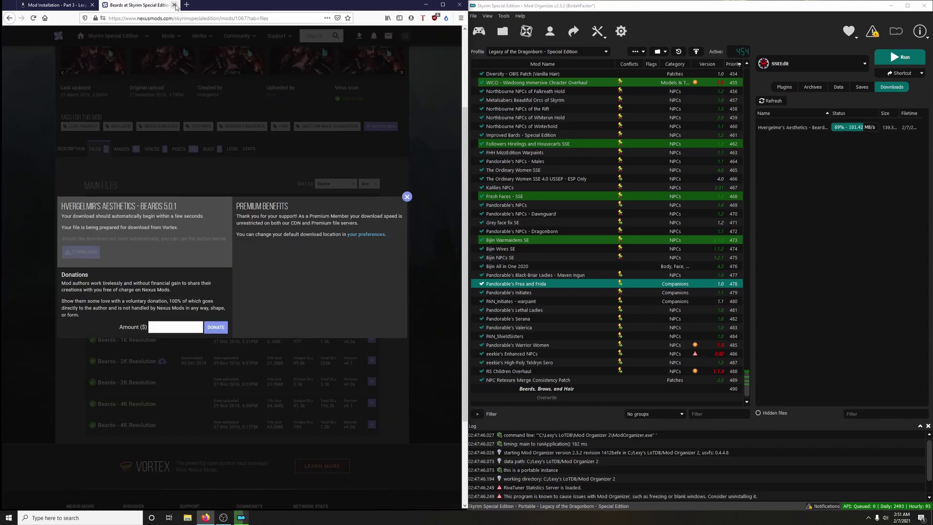
Step: View the preview images of the Beards mod on Nexus Mods and close its page
left_click(100, 171)
scroll(99, 172, "up", 3)
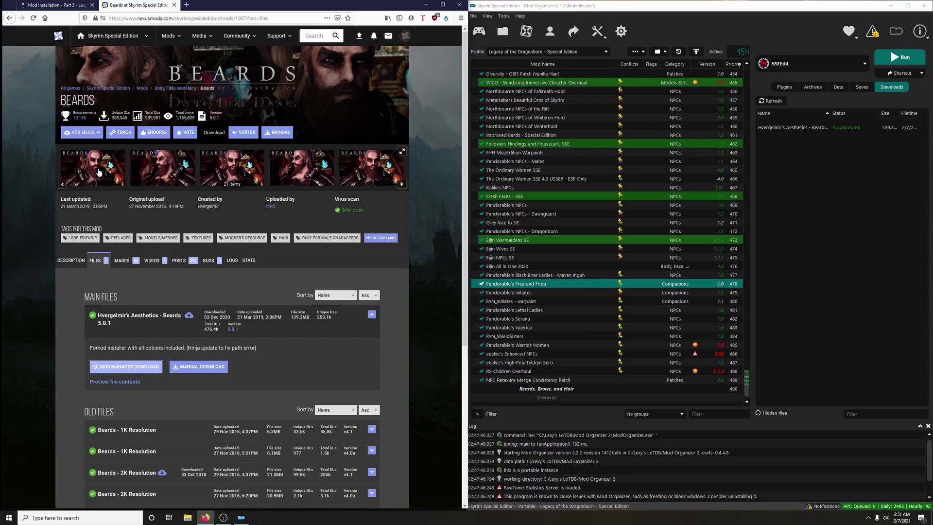
left_click(99, 171)
left_click(446, 274)
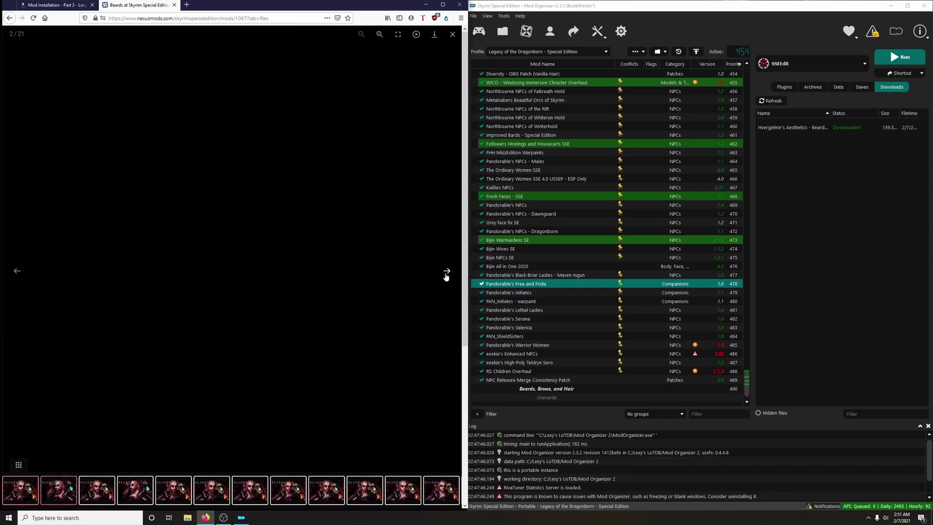
left_click(174, 5)
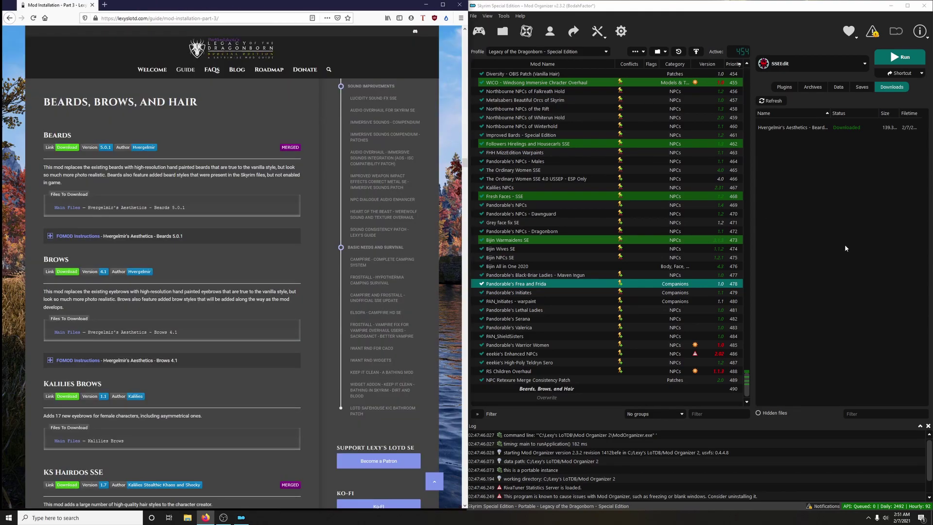
Step: Install Hvergelmir's Aesthetics - Beards with Full install and Ultra: 4096 resolution per the guide's FOMOD instructions, and enable the mod
double_click(846, 128)
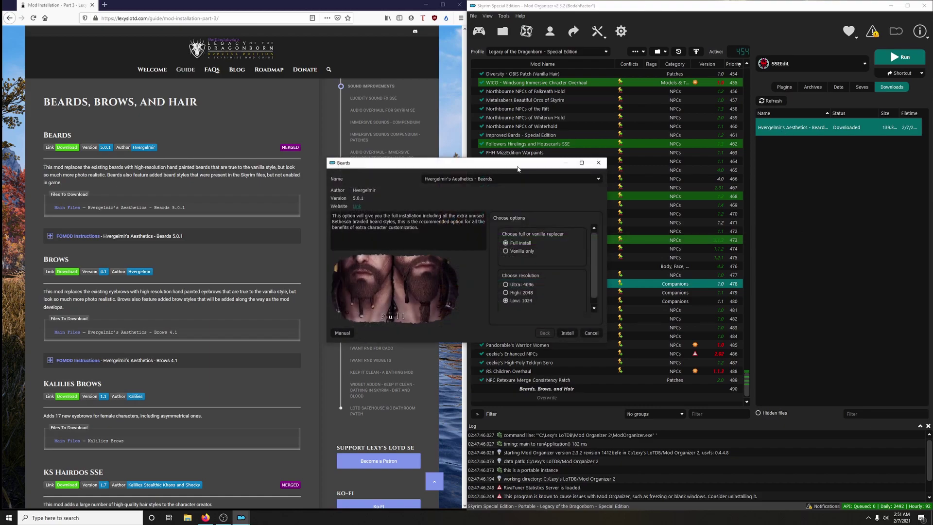
left_click_drag(518, 169, 614, 110)
left_click(114, 238)
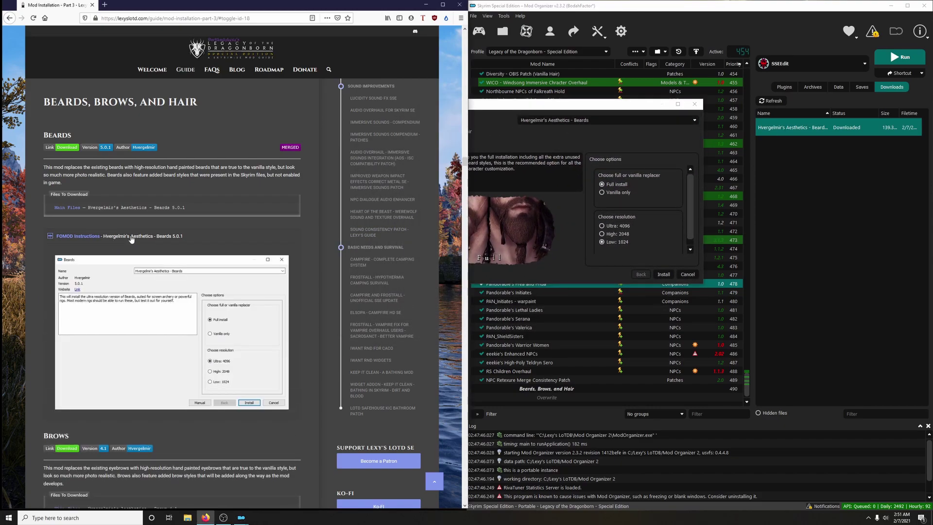
scroll(117, 243, "down", 3)
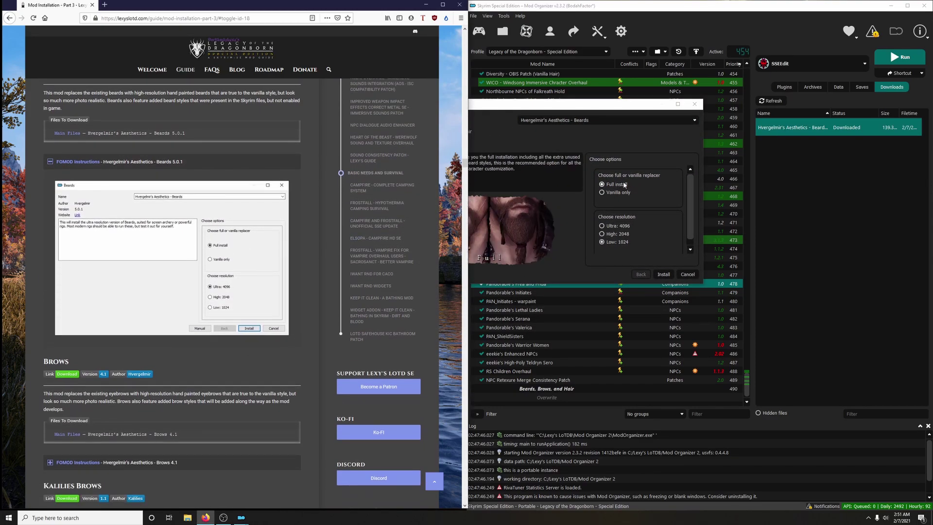
left_click(602, 226)
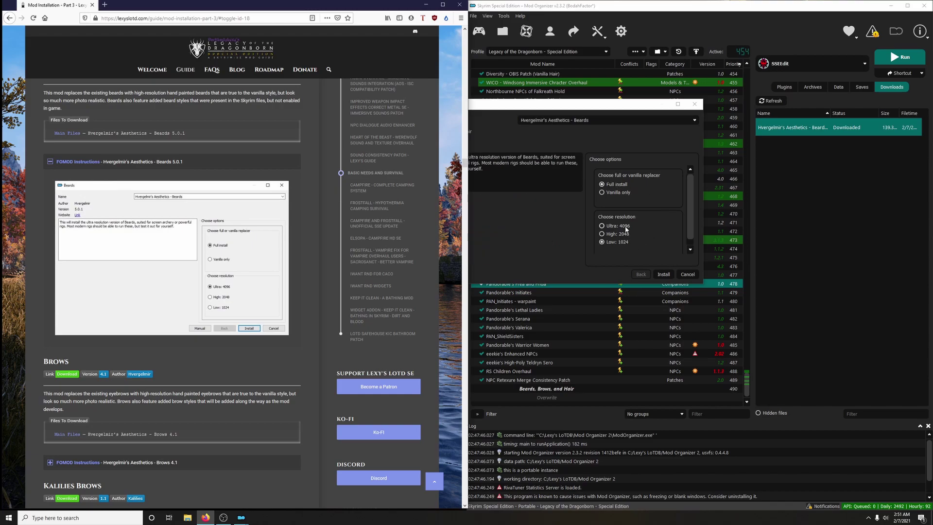
left_click(664, 274)
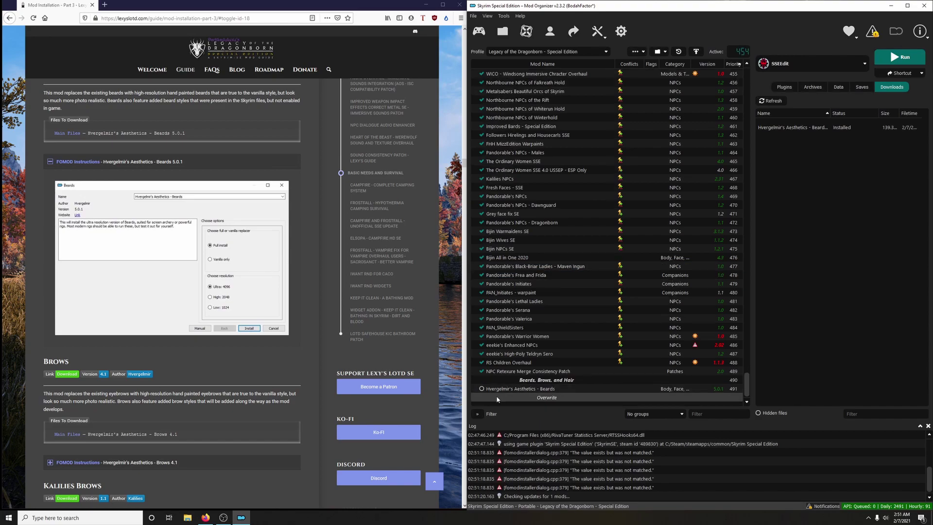
left_click(482, 389)
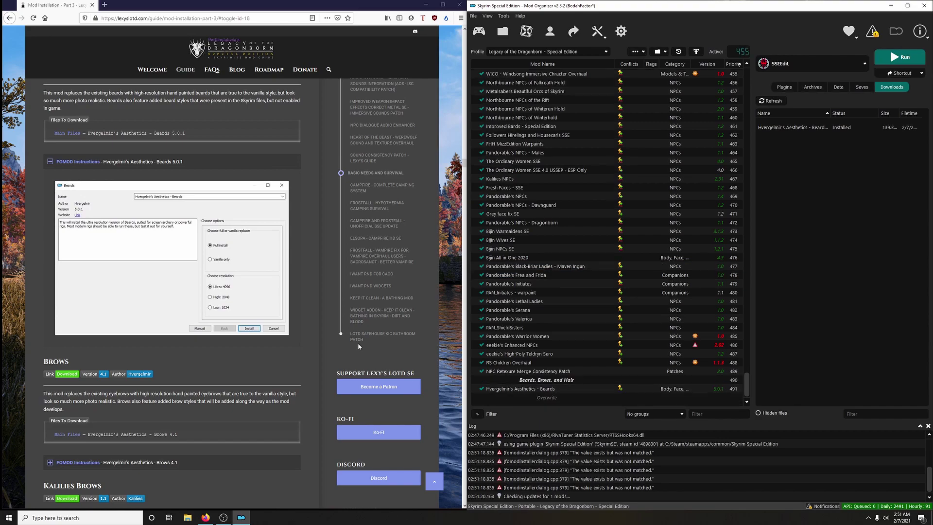
Step: Collapse the guide's Beards instructions and download the main file Hvergelmir's Aesthetics - Brows 4.1 to the mod manager from Nexus Mods
left_click(149, 162)
scroll(221, 232, "down", 2)
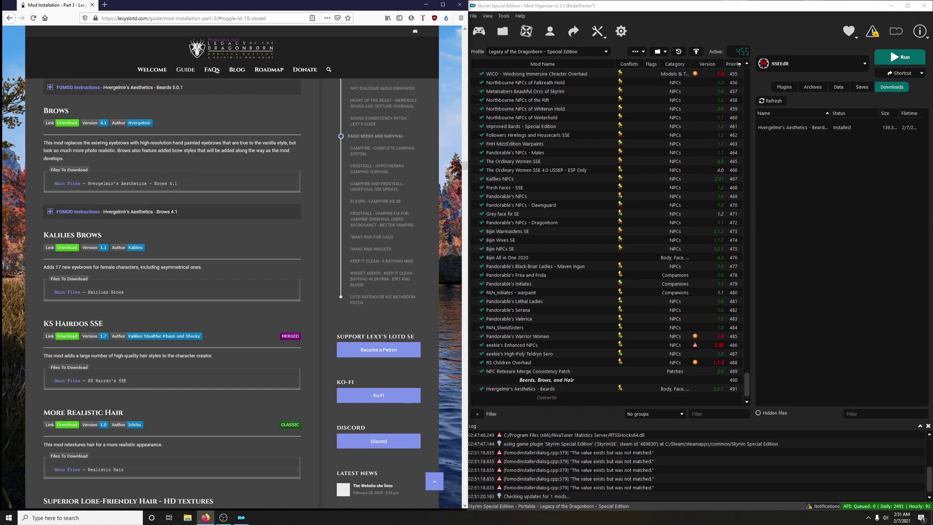
left_click(73, 126)
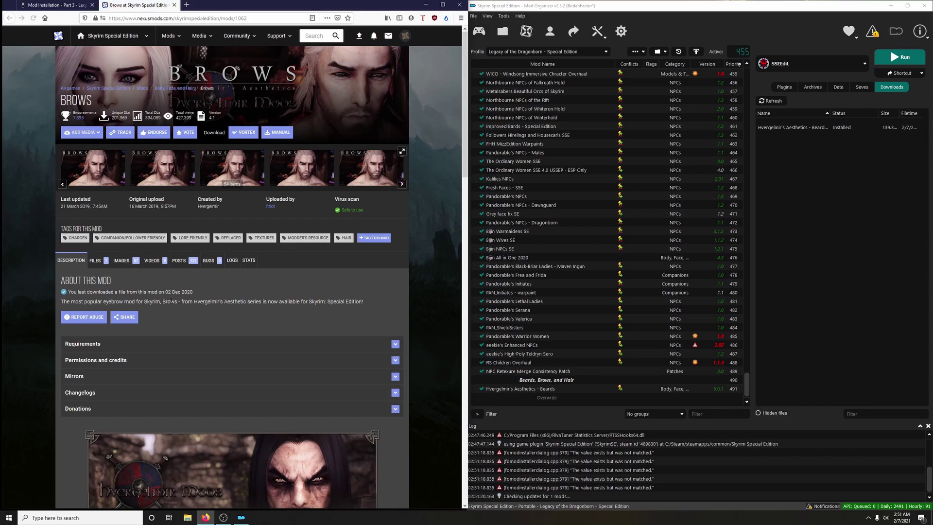
left_click(97, 261)
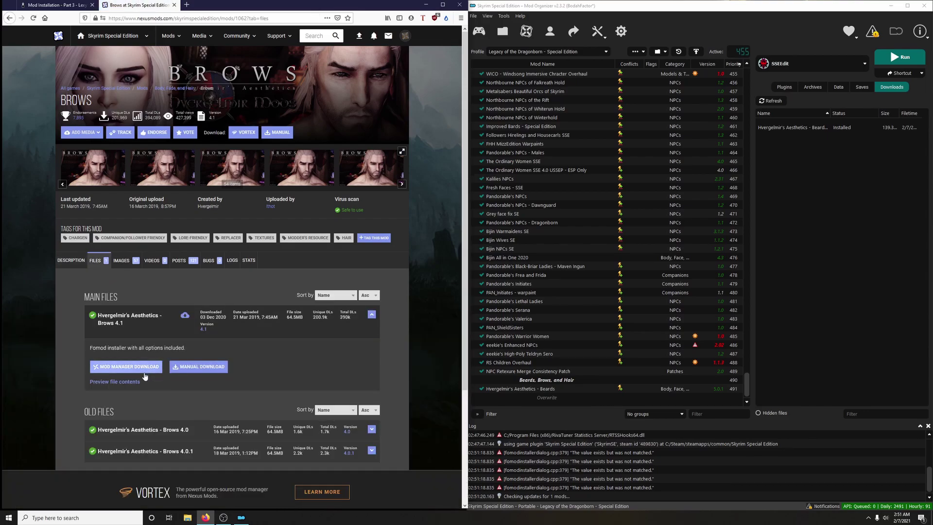
left_click(144, 369)
left_click(406, 196)
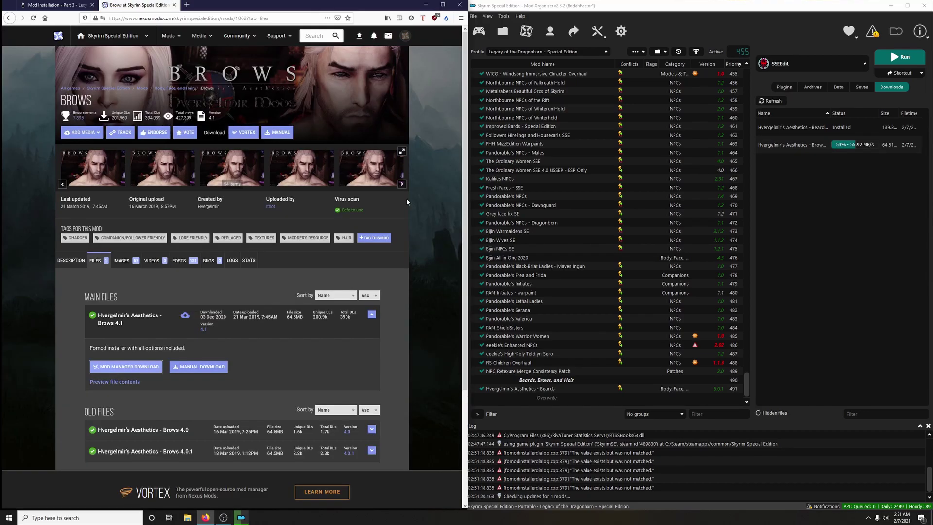
Step: Install Hvergelmir's Aesthetics - Brows with Vanilla only and Ultra: 2048 resolution per the guide's FOMOD instructions, and enable the mod
double_click(786, 145)
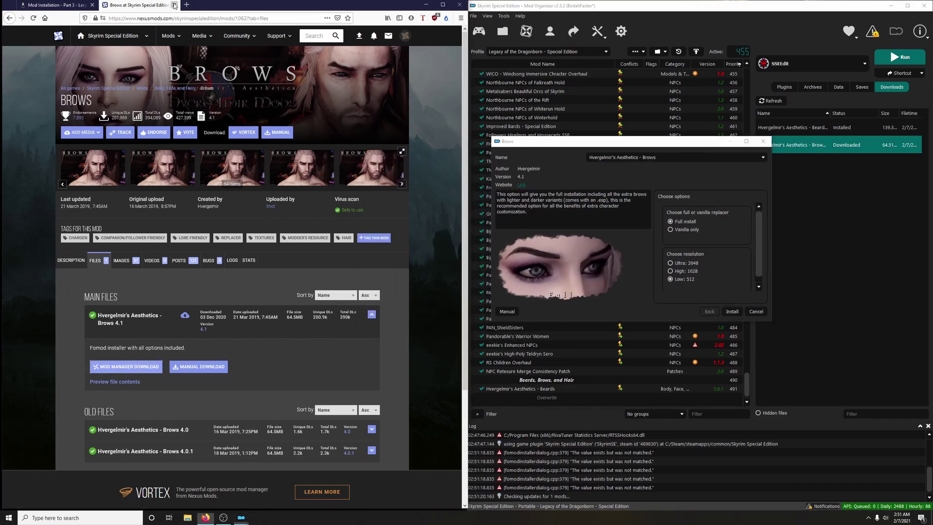
left_click(55, 5)
left_click(153, 212)
scroll(156, 209, "down", 1)
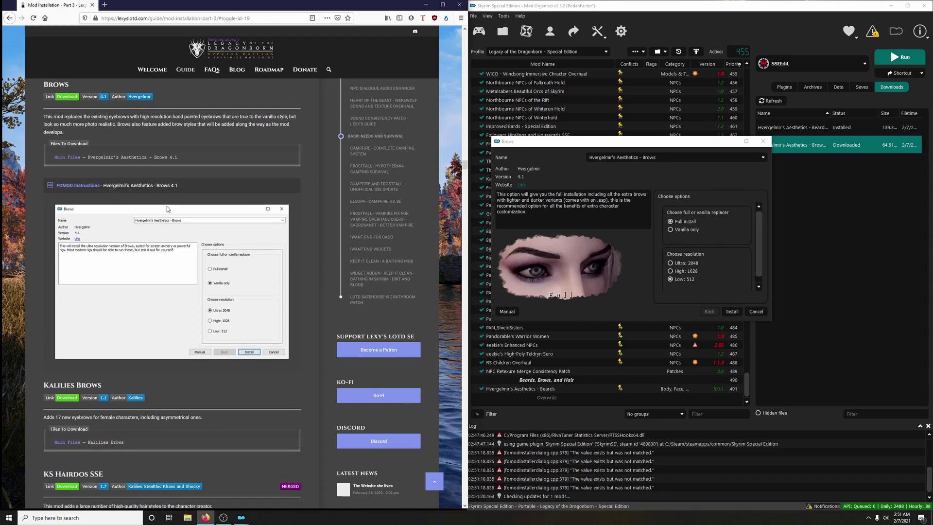
left_click(671, 229)
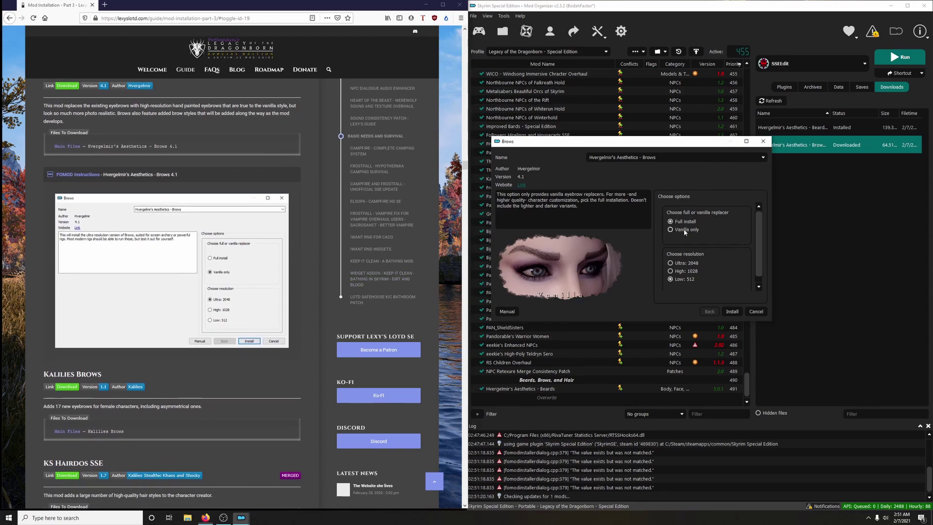
left_click(685, 262)
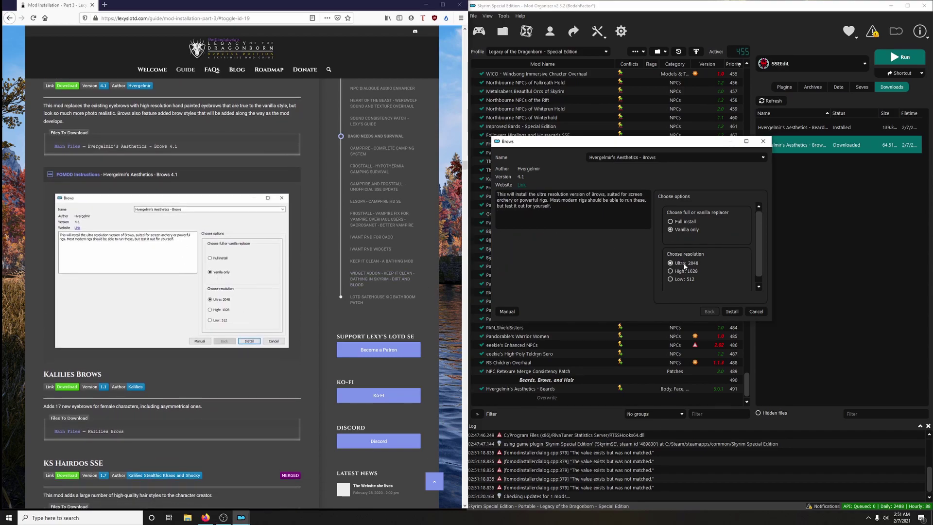
left_click(732, 312)
left_click(482, 396)
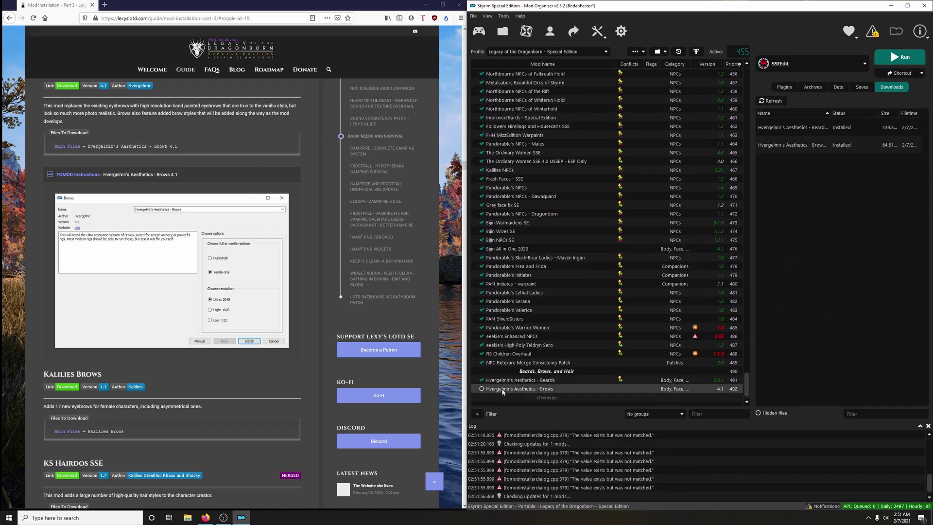
left_click(107, 175)
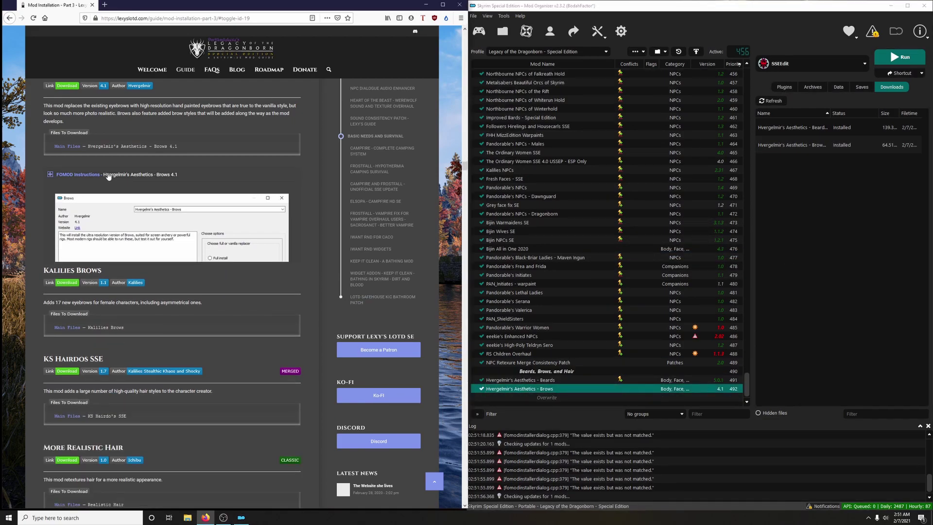
Step: Download the main file Kalilies Brows to the mod manager from the guide's Nexus Mods link and close its page
scroll(205, 195, "down", 2)
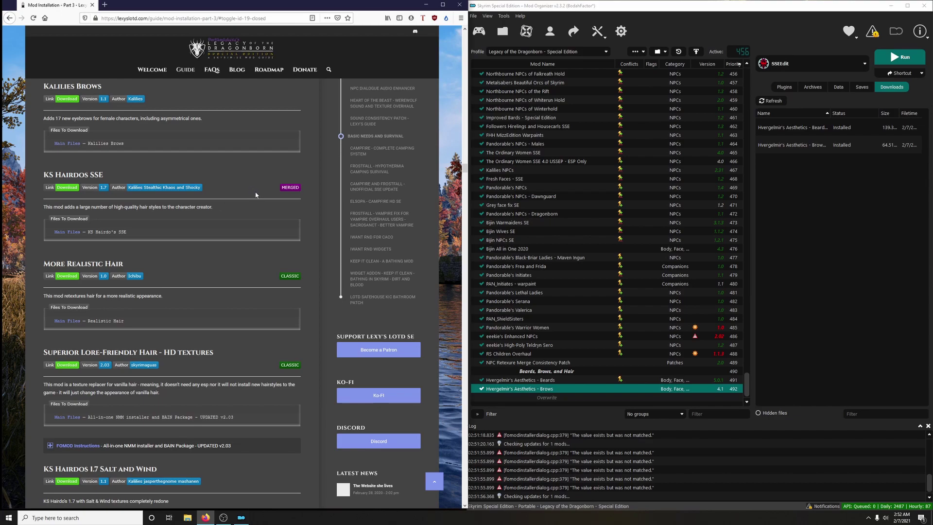
scroll(257, 195, "up", 3)
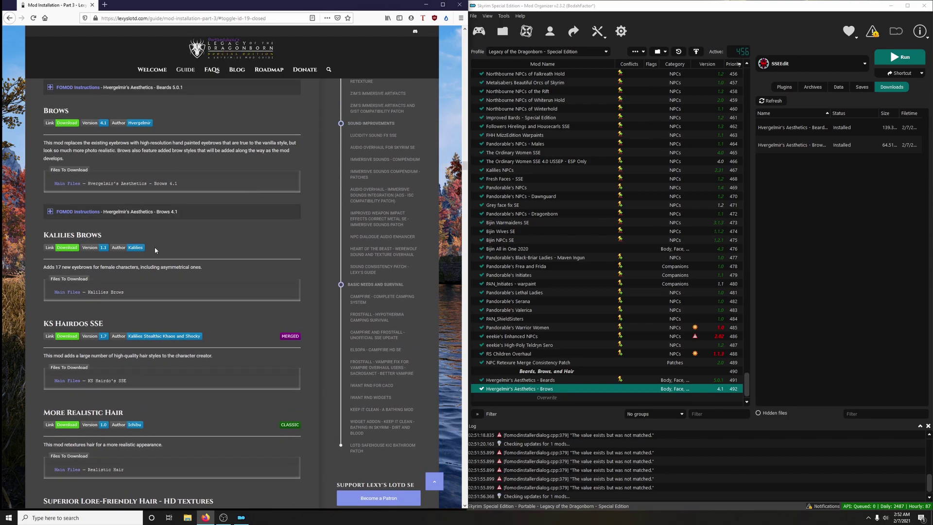
left_click(68, 248)
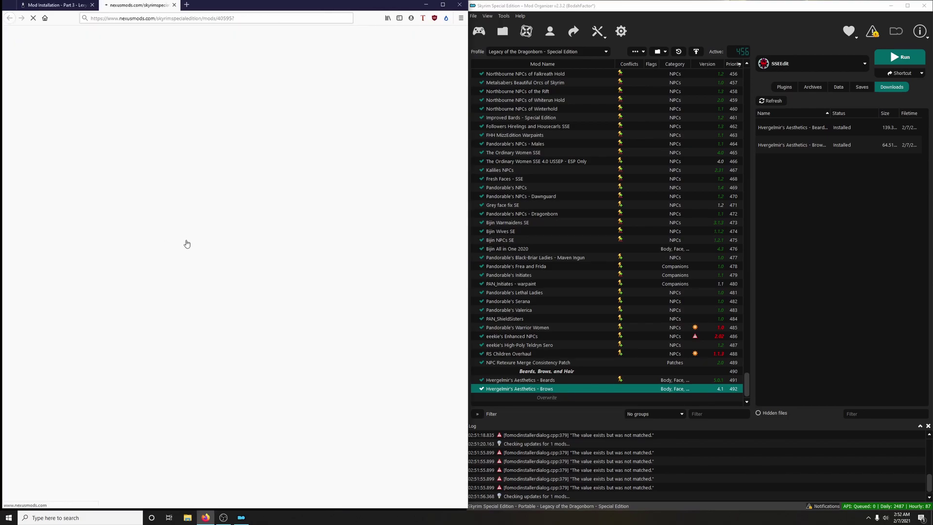
left_click(95, 226)
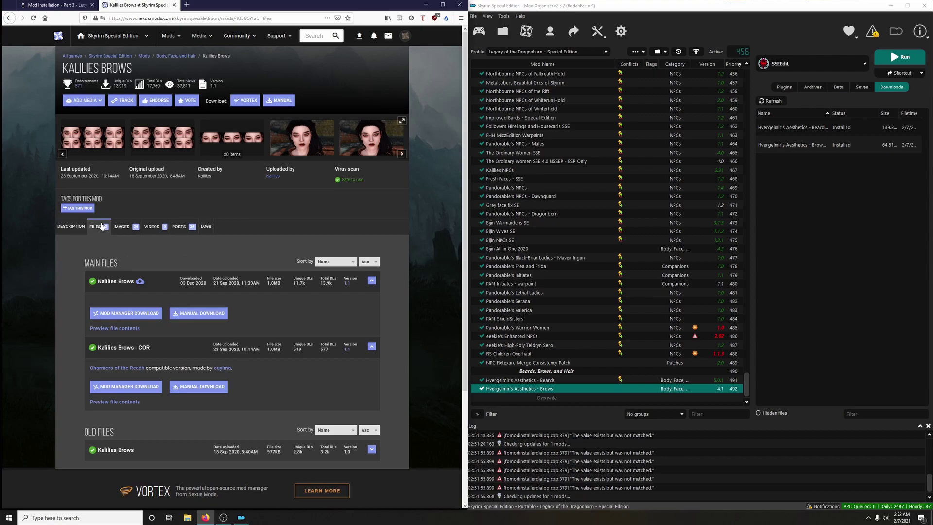
left_click(143, 314)
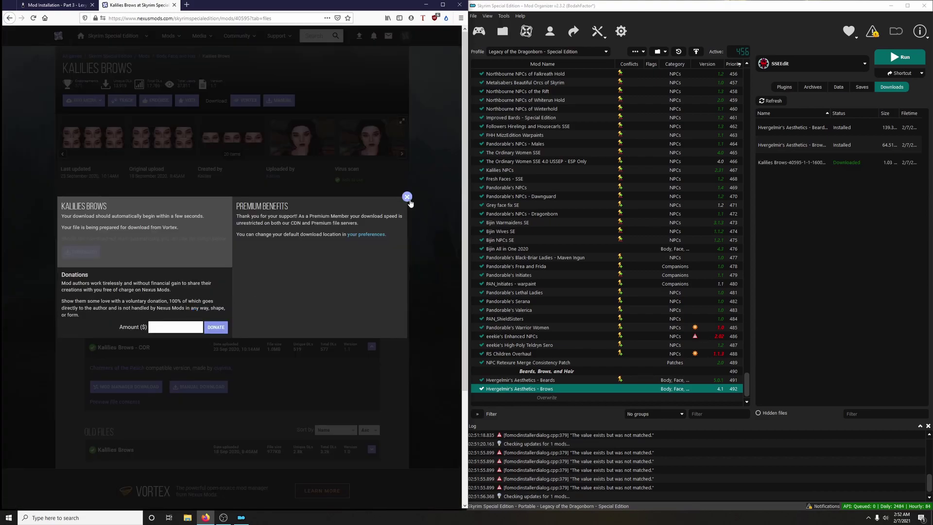
left_click(408, 198)
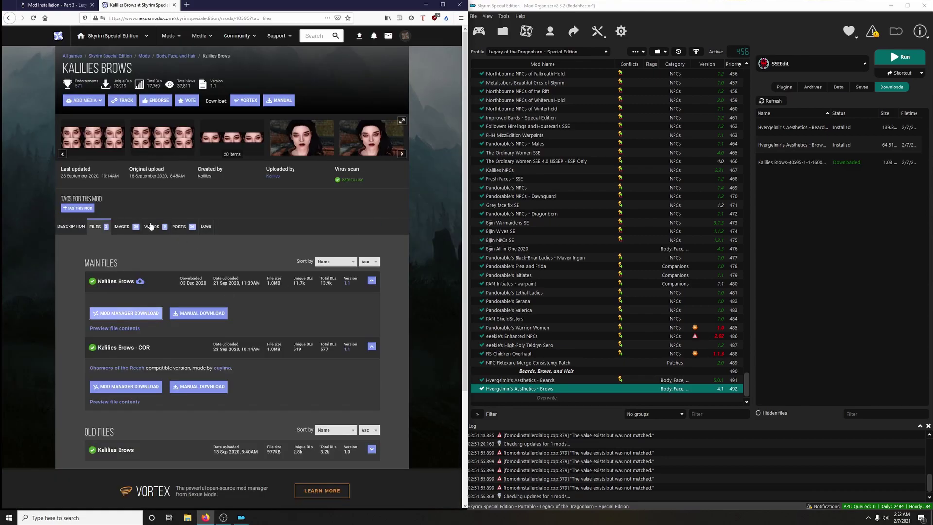
left_click(54, 6)
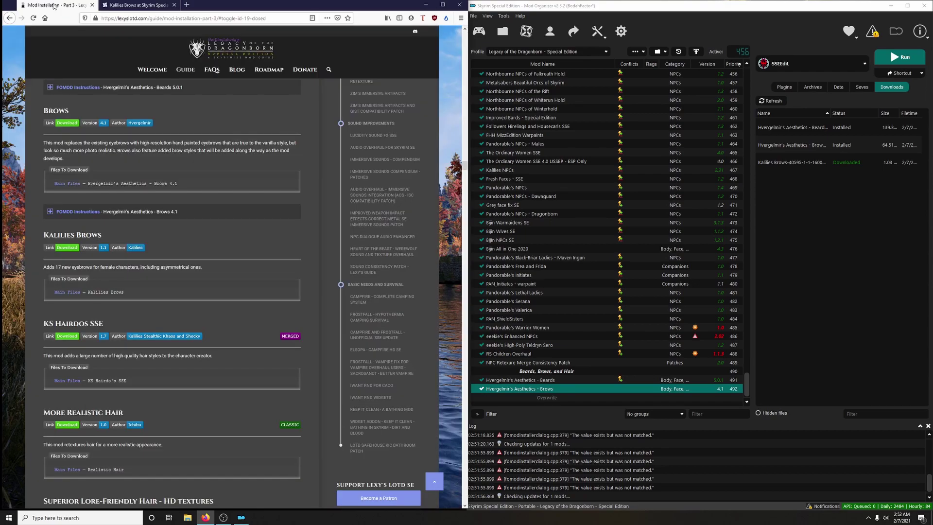
left_click(140, 6)
left_click(174, 5)
Step: Install the downloaded Kalilies Brows under its suggested name and enable it in the mod list
double_click(794, 163)
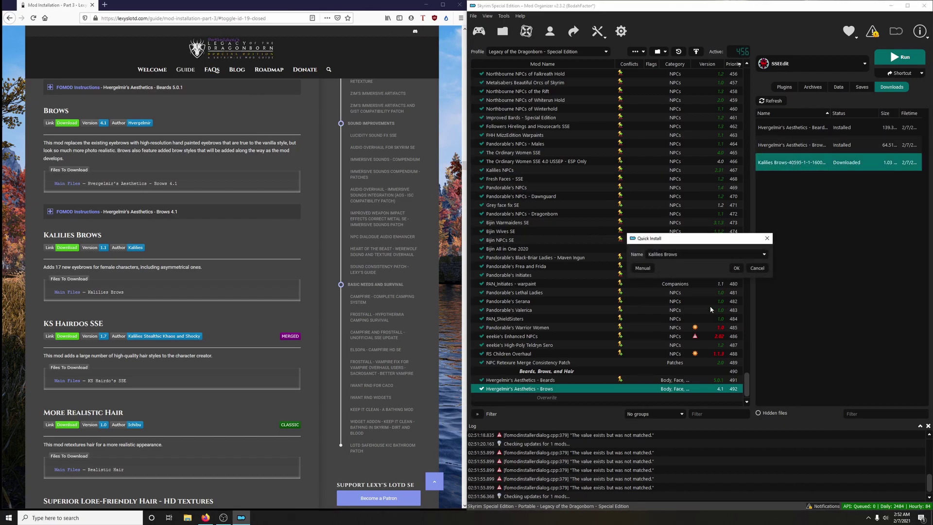
left_click(735, 267)
left_click(559, 397)
key("space")
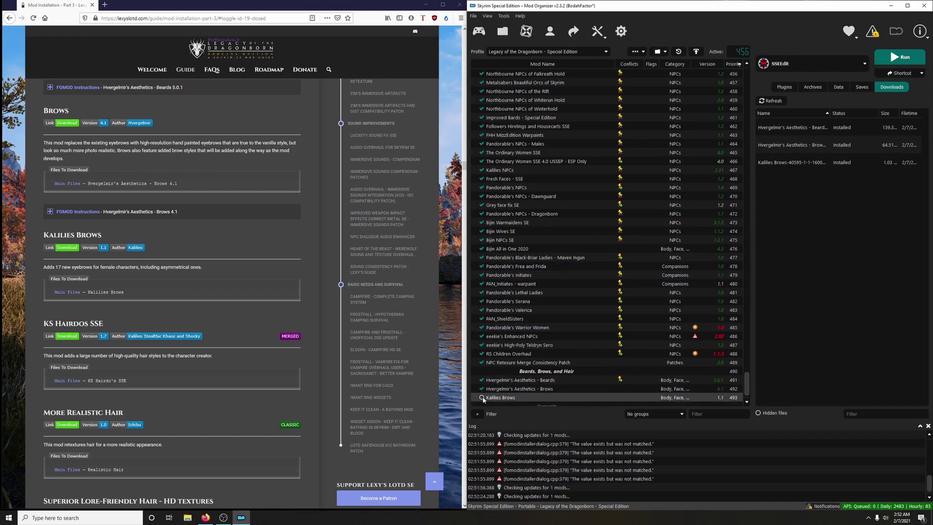
Step: Download the complete KS Hairdos SSE package to the mod manager from the guide's link, then install and enable it
scroll(567, 384, "down", 1)
scroll(304, 321, "down", 3)
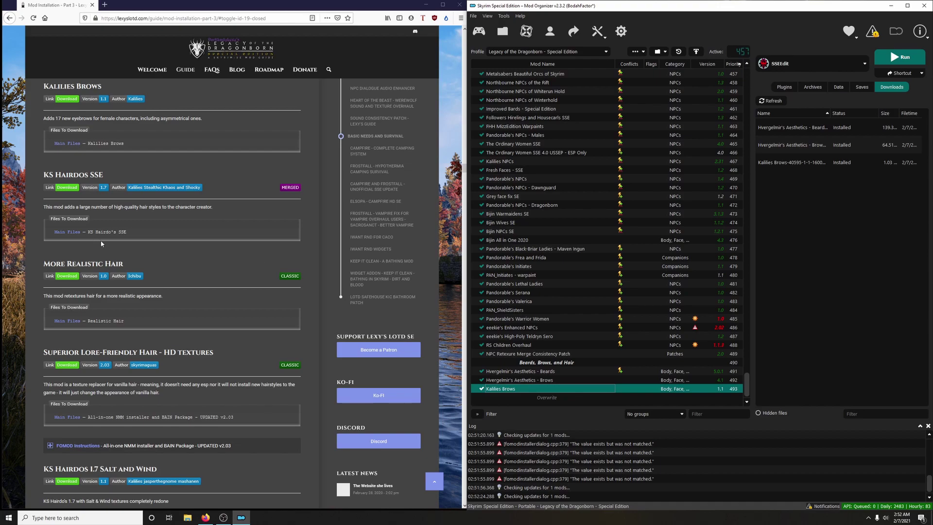
left_click(67, 188)
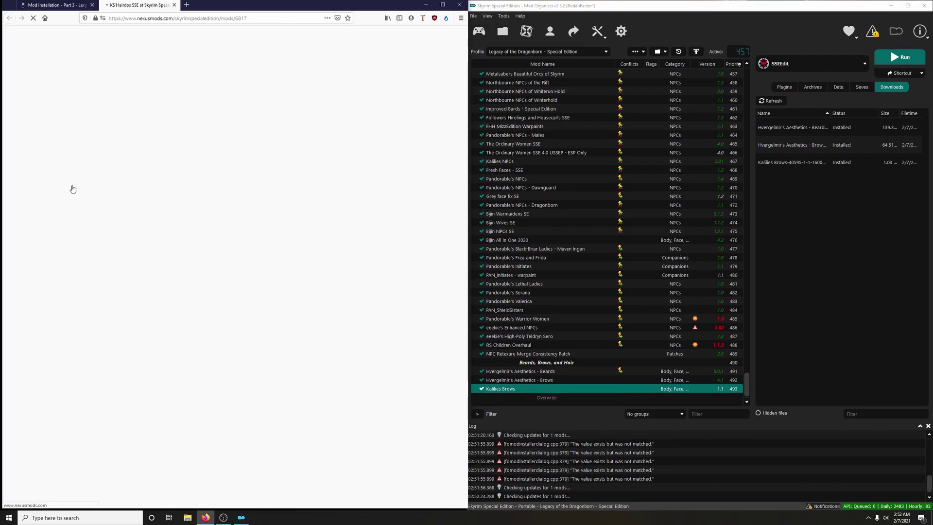
left_click(107, 267)
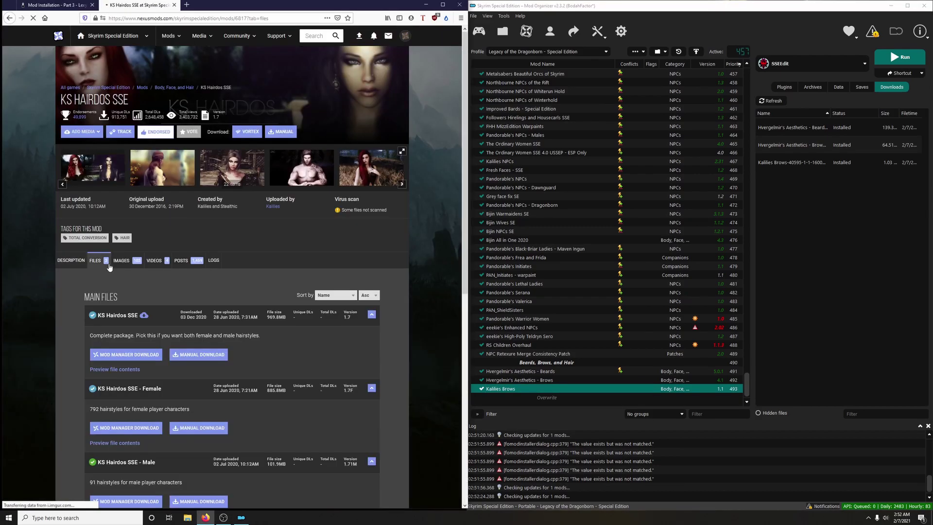
left_click(147, 205)
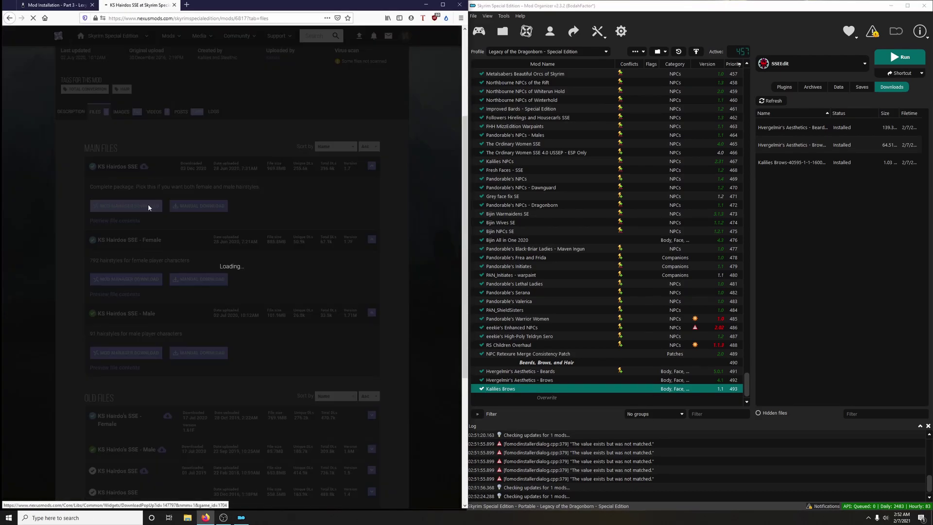
left_click(174, 5)
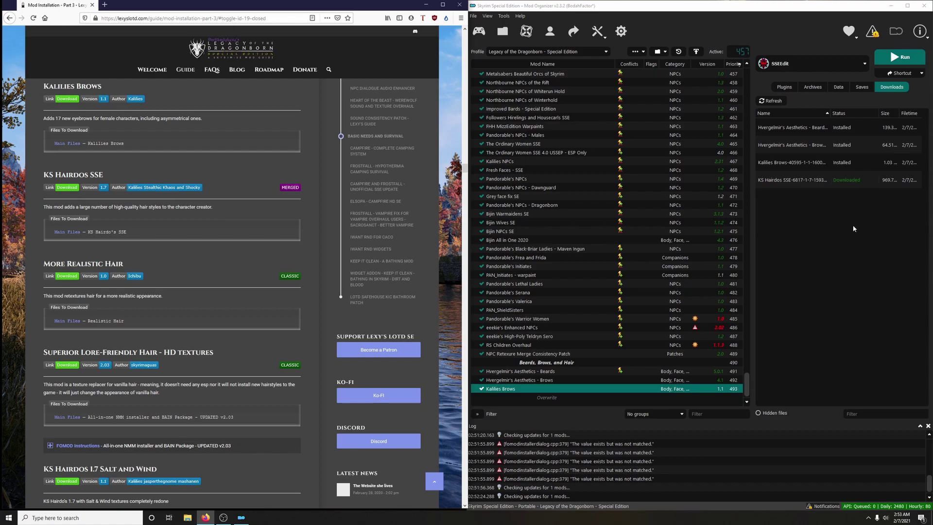
double_click(782, 184)
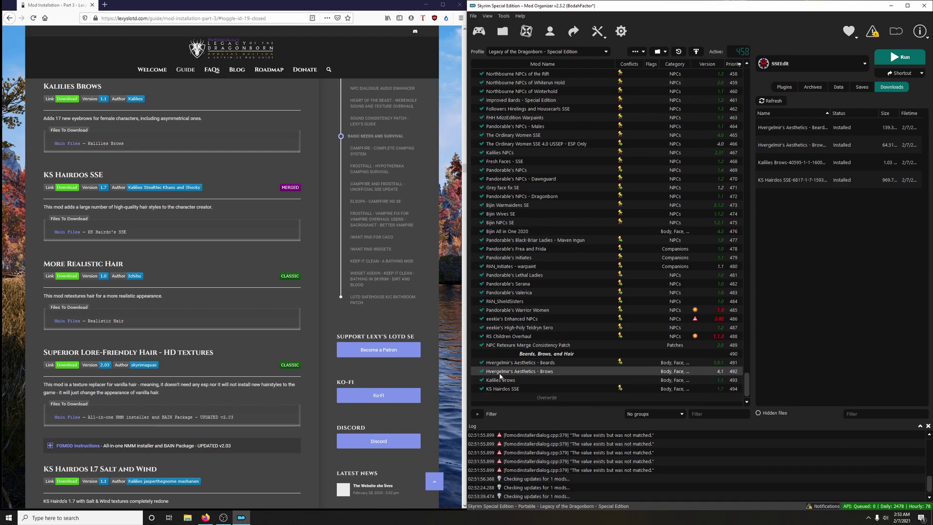
Step: Download the main file Realistic Hair to the mod manager from the guide's More Realistic Hair link and close its page
scroll(234, 309, "down", 3)
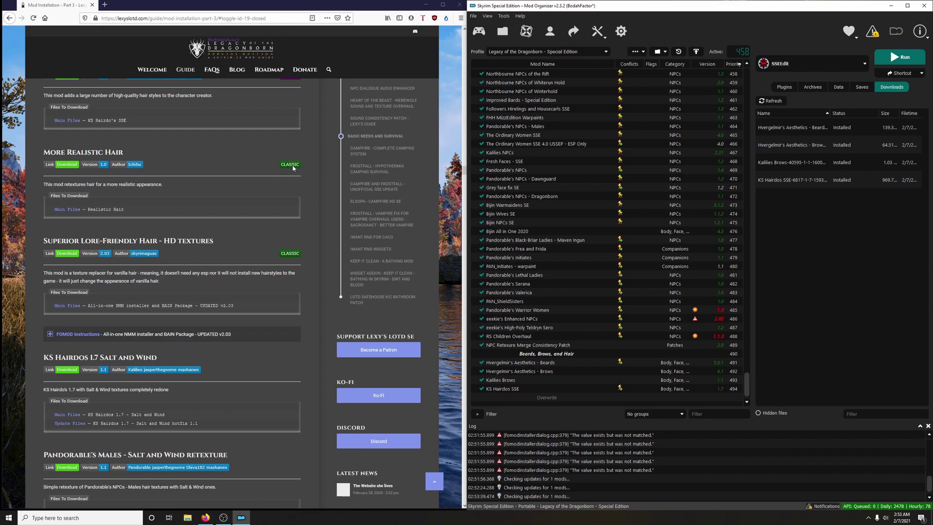
left_click(69, 167)
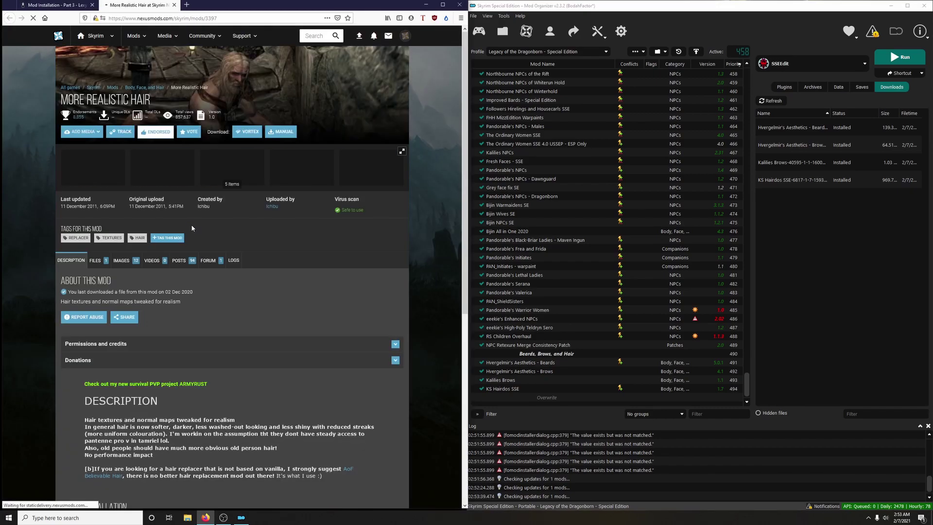
left_click(95, 260)
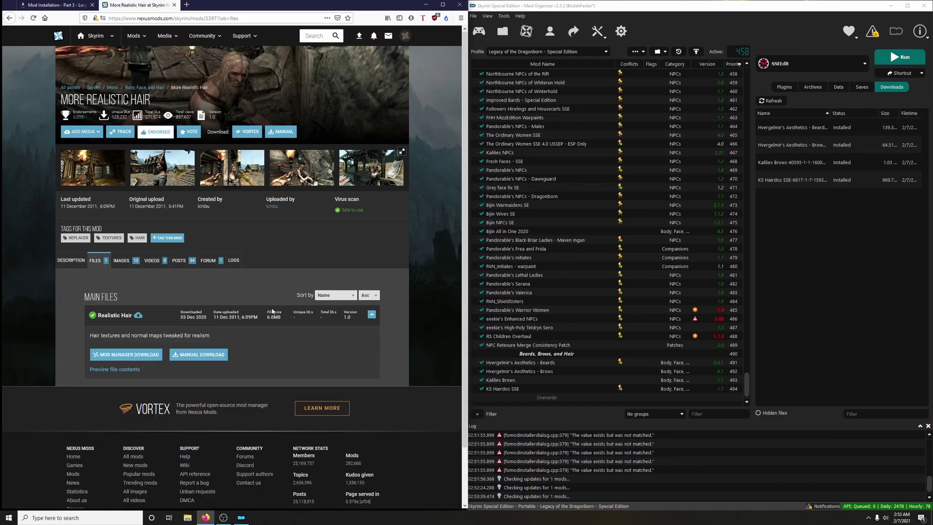
left_click(149, 356)
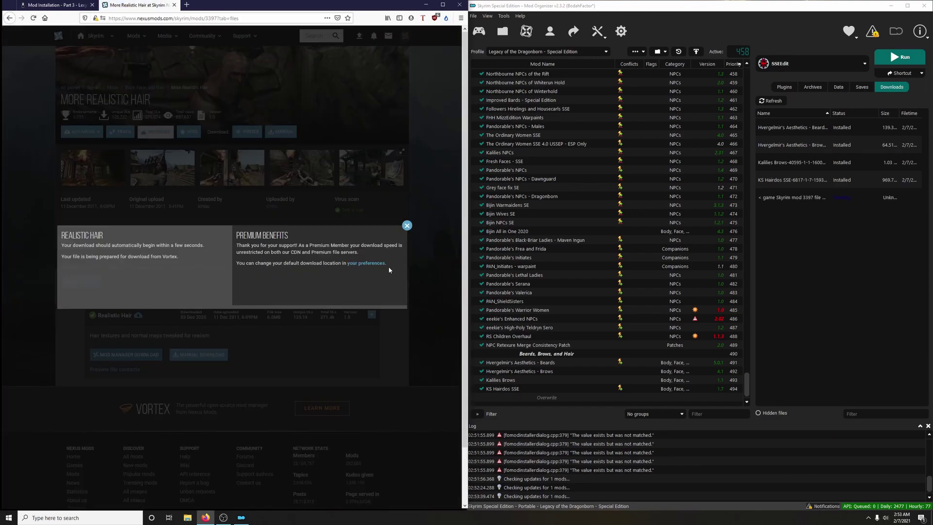
left_click(406, 226)
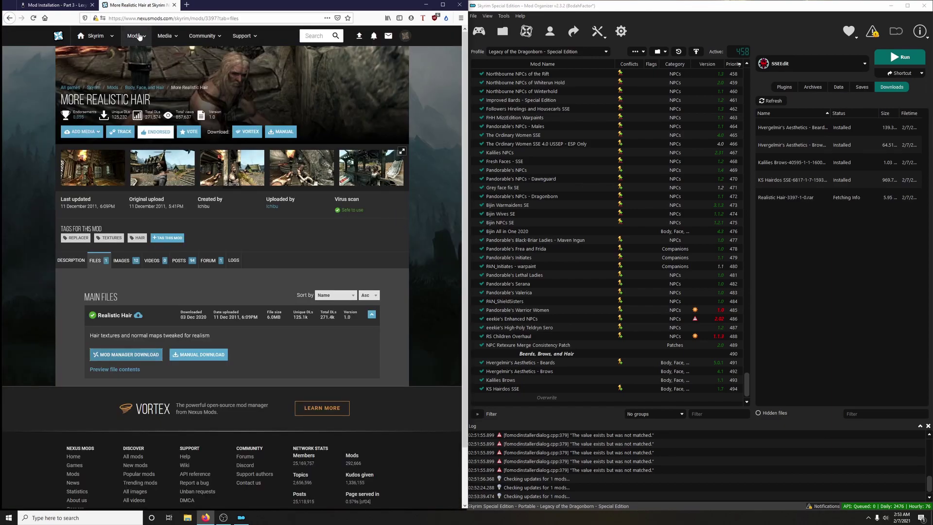
left_click(174, 5)
Step: Install the downloaded Realistic Hair archive as More Realistic Hair and enable it in the mod list
double_click(823, 197)
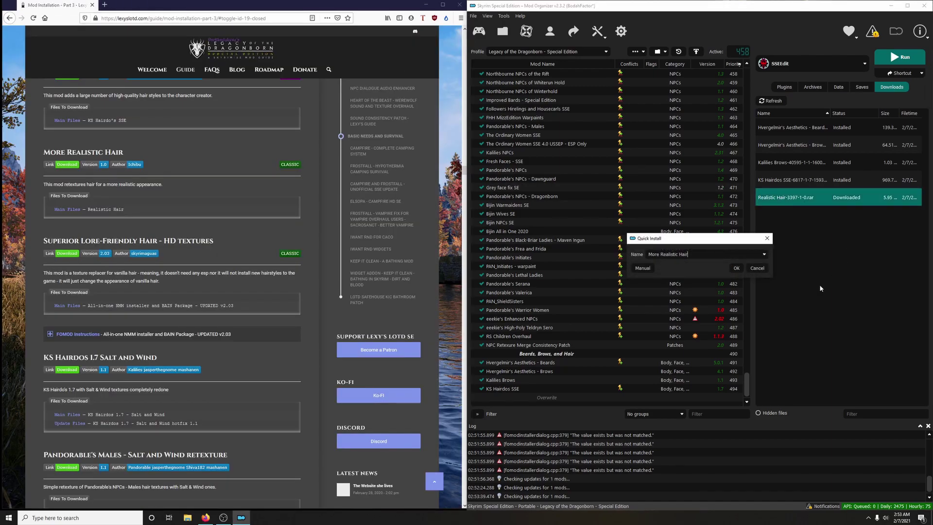
left_click(737, 268)
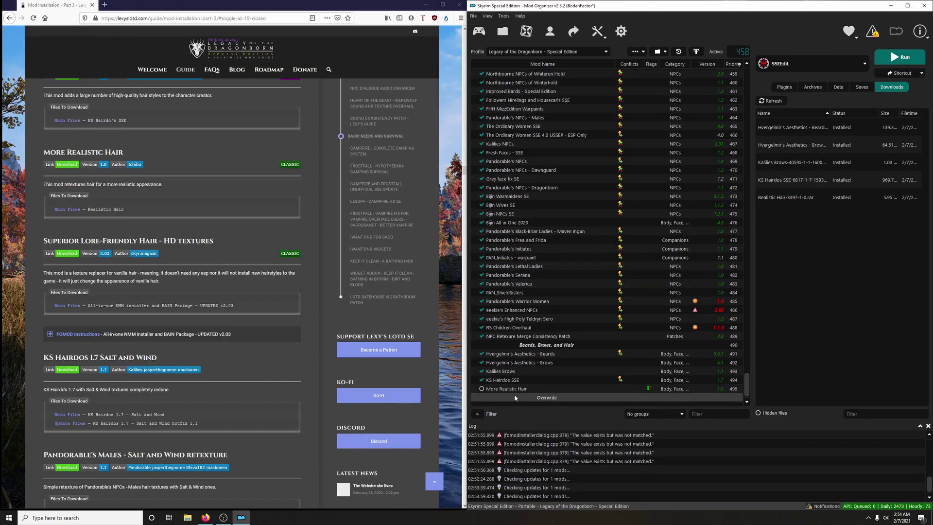
left_click(482, 388)
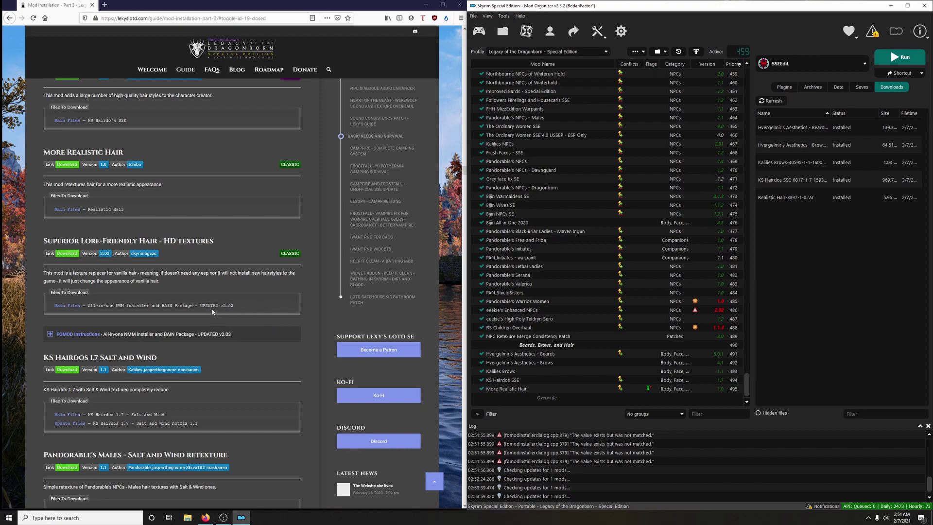
Step: Download the All-in-one NMM installer and BAIN Package from the guide's Superior Lore-Friendly Hair link to the mod manager and close its page
left_click(68, 259)
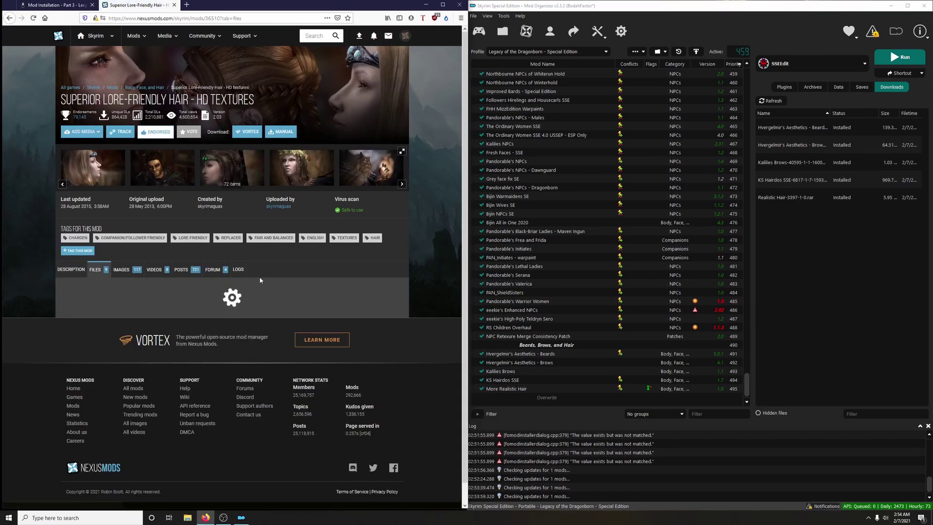
scroll(193, 221, "down", 3)
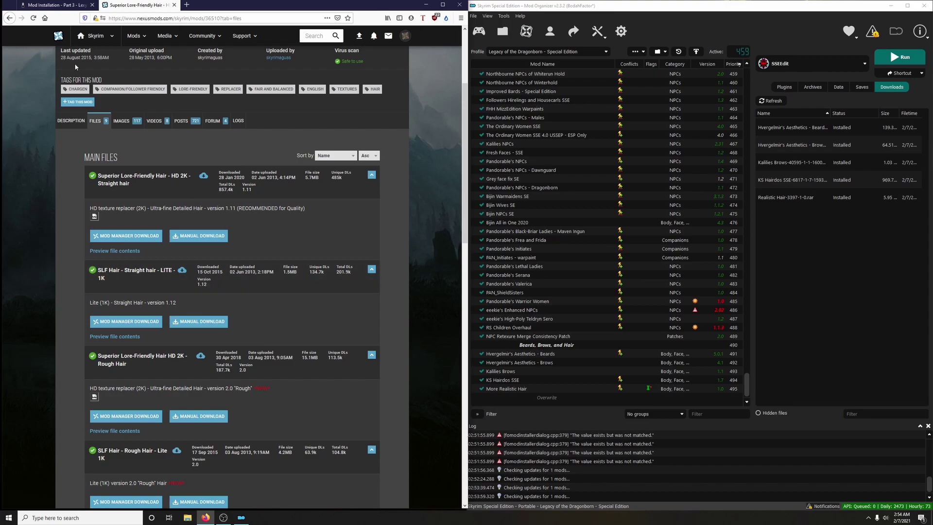
left_click(56, 6)
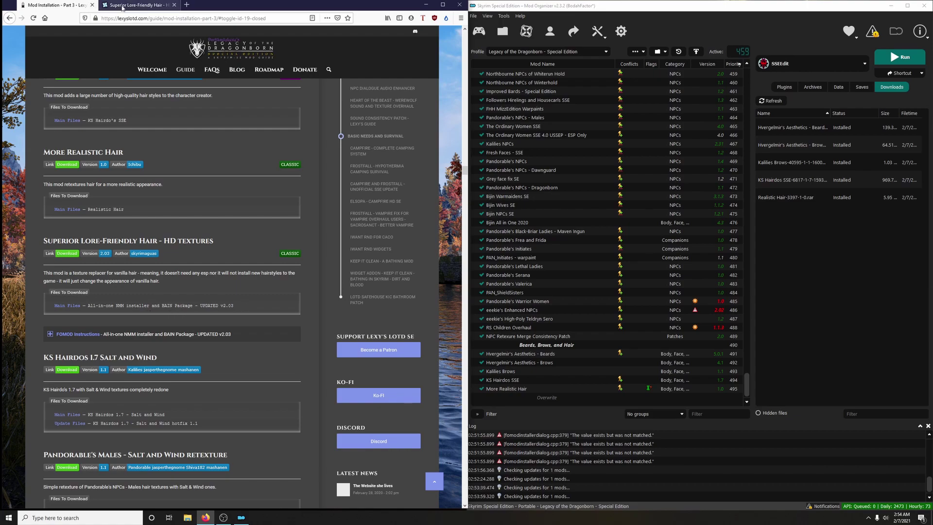
left_click(138, 5)
scroll(144, 271, "down", 3)
scroll(144, 271, "down", 4)
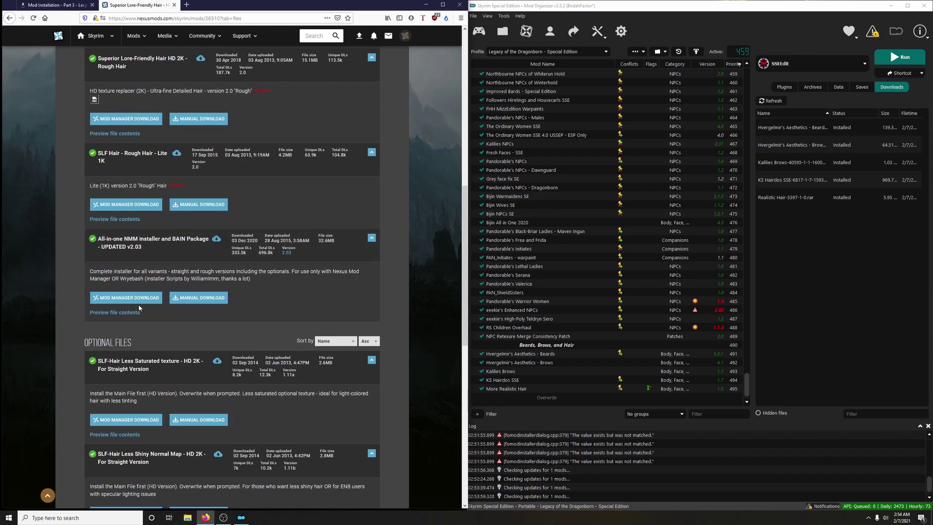
left_click(126, 298)
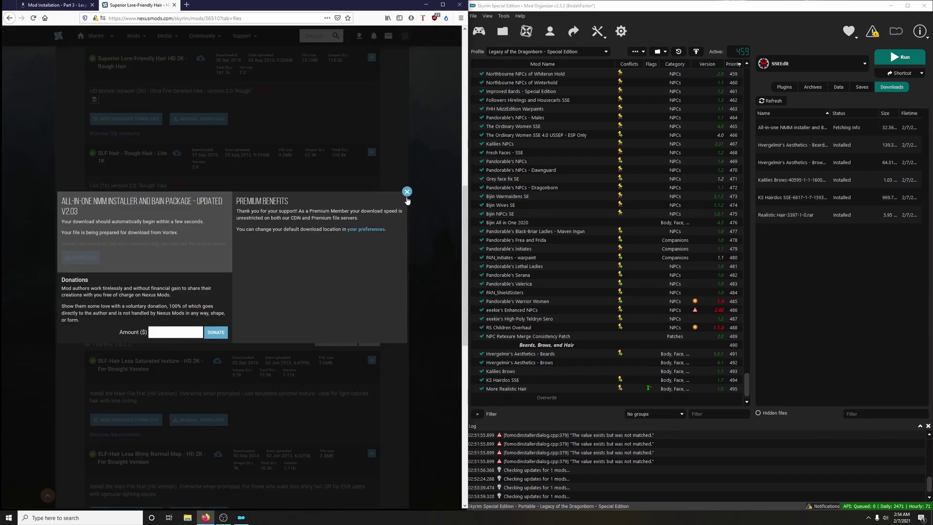
left_click(407, 191)
left_click(176, 5)
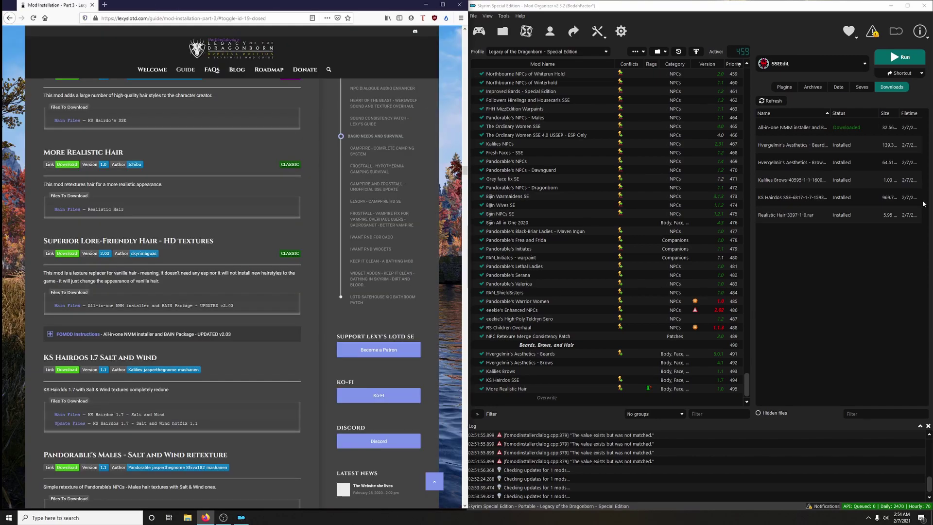
Step: Install Superior Lore-Friendly Hair - HD textures with the Rough version and Quality (2k Size) as the guide's FOMOD instructions show, and enable it
double_click(792, 127)
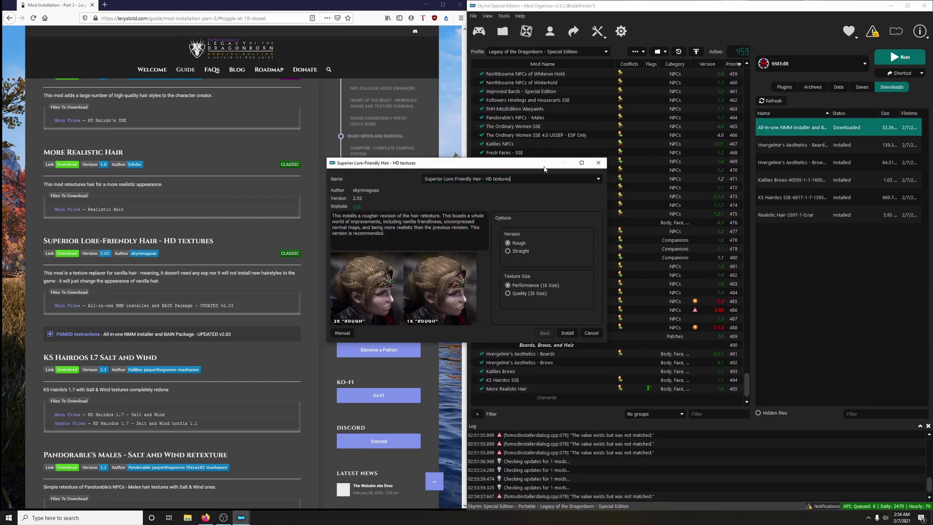
scroll(169, 290, "down", 2)
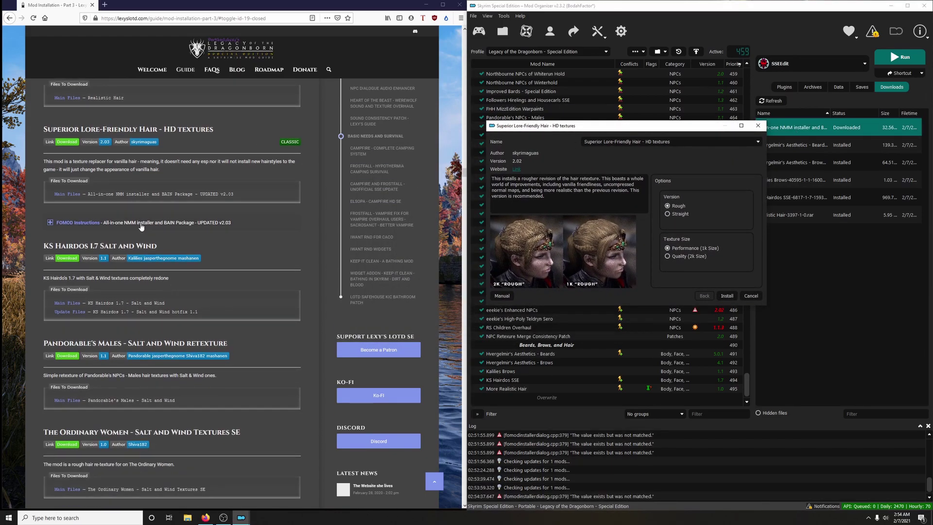
left_click(146, 224)
scroll(260, 260, "down", 2)
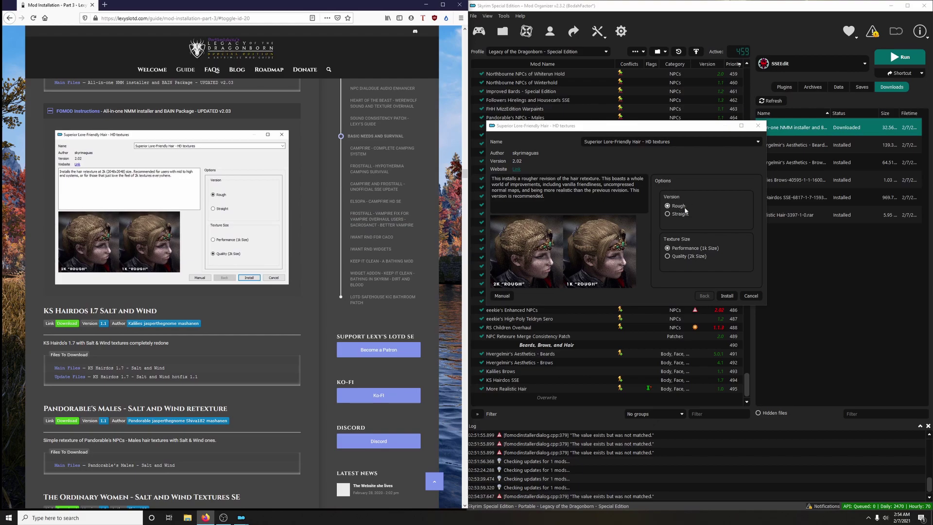
left_click(683, 255)
left_click(727, 296)
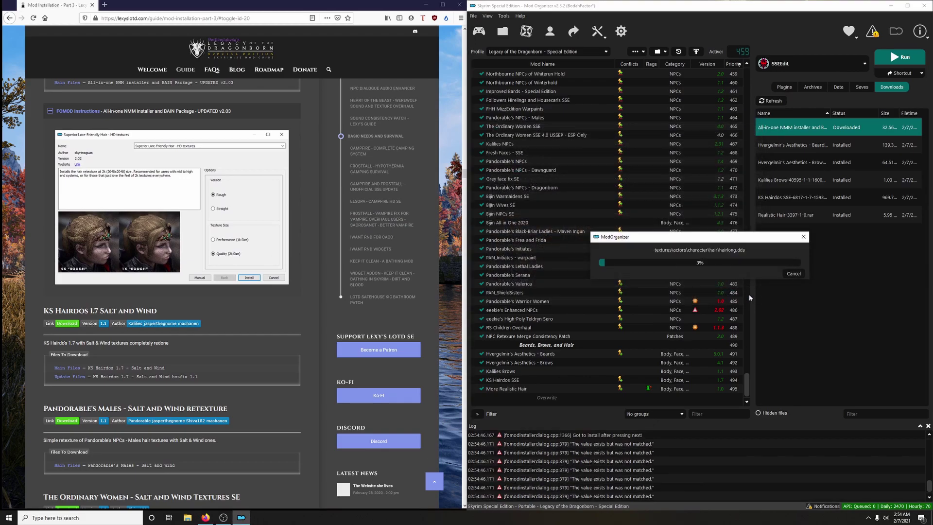
left_click(78, 111)
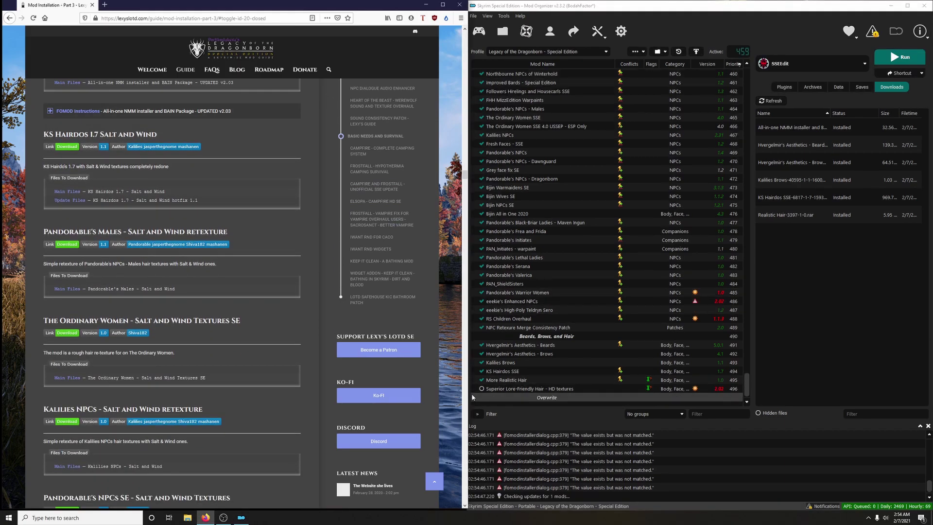
left_click(480, 389)
Step: Download the main file KS Hairdos 1.7 - Salt and Wind to the mod manager from the guide's link
scroll(290, 285, "up", 2)
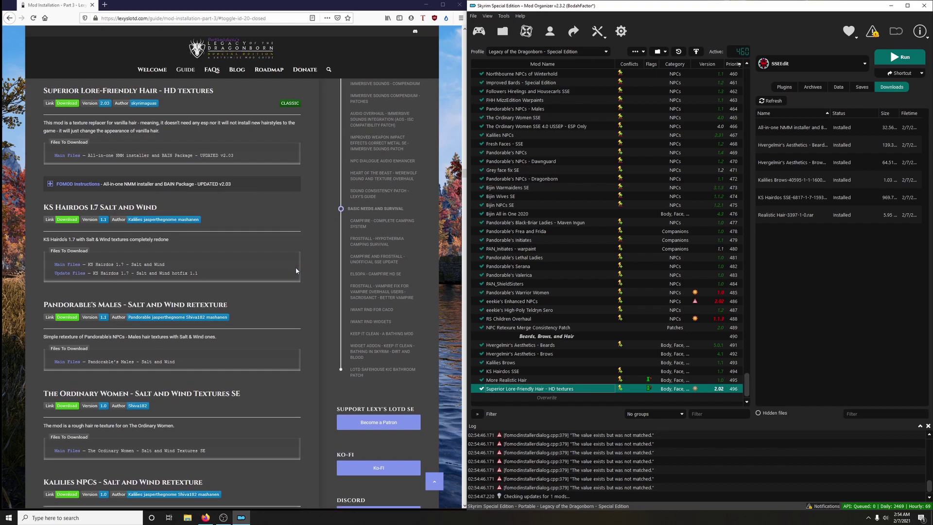
scroll(67, 197, "down", 3)
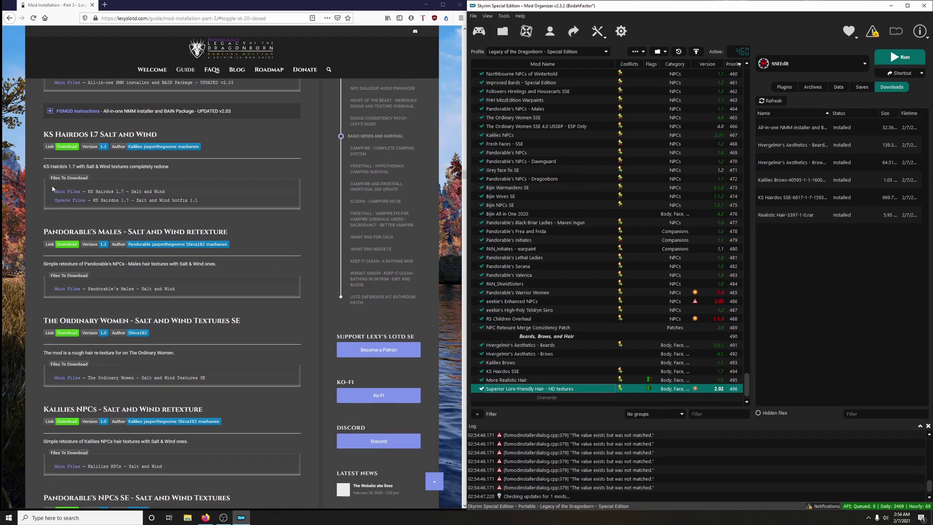
left_click(66, 147)
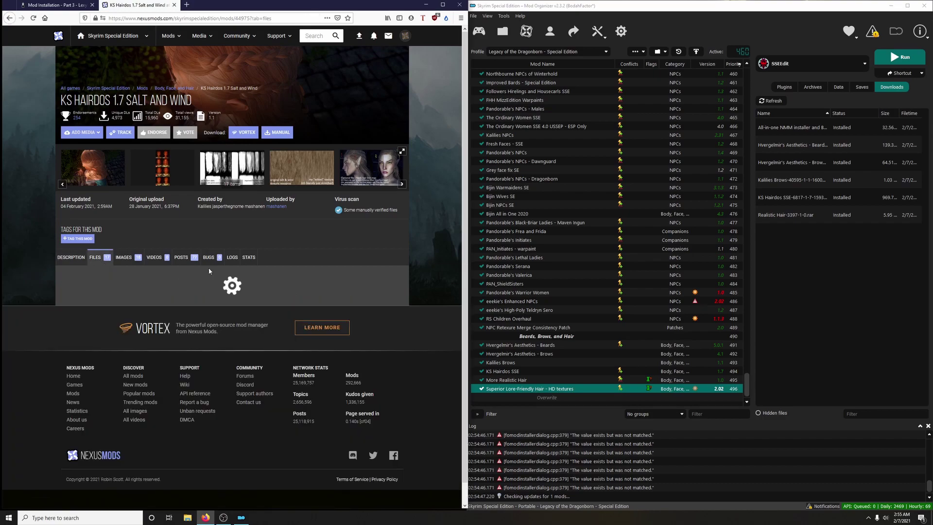
scroll(217, 268, "down", 4)
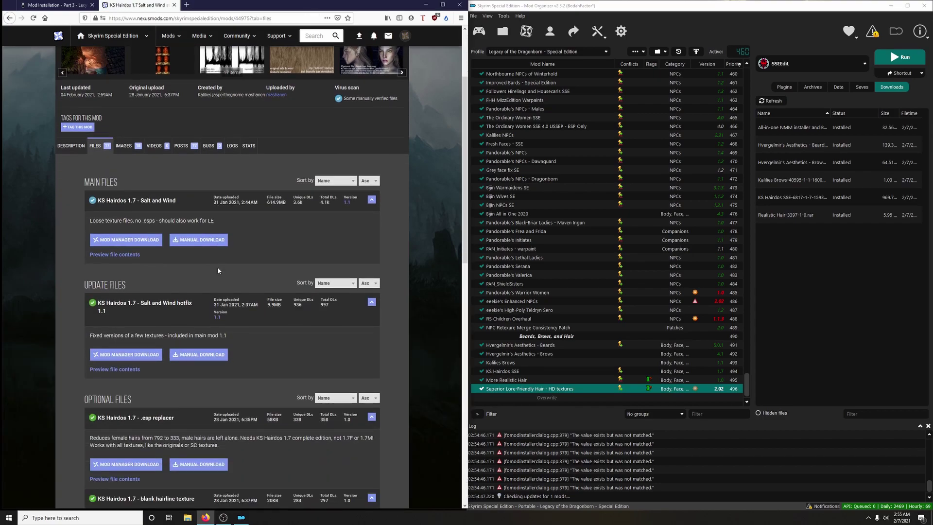
left_click(140, 241)
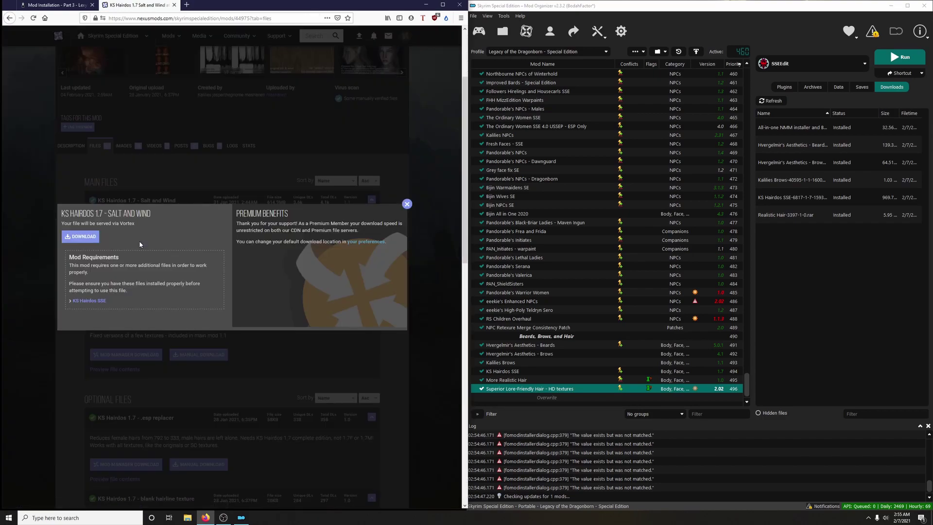
left_click(410, 204)
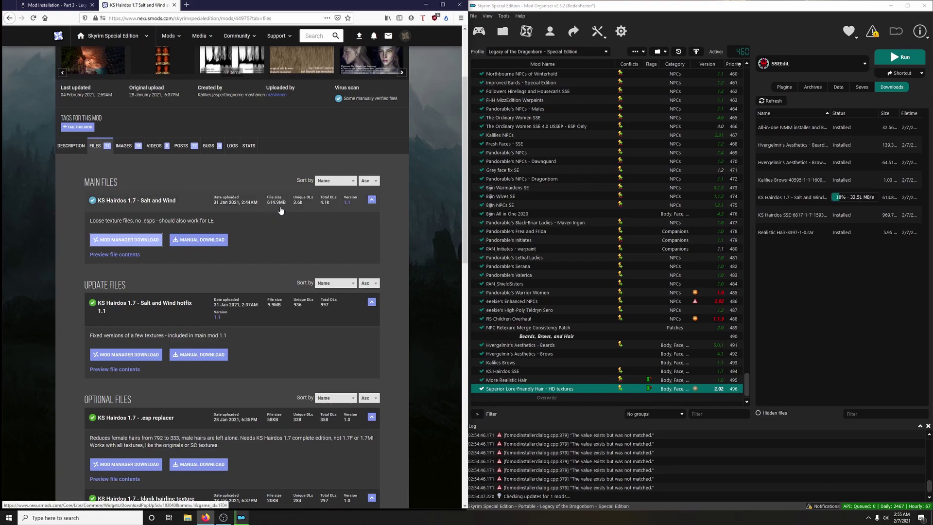
Step: Download the update file KS Hairdos 1.7 - Salt and Wind hotfix 1.1 to the mod manager and close the mod's page
scroll(251, 252, "down", 1)
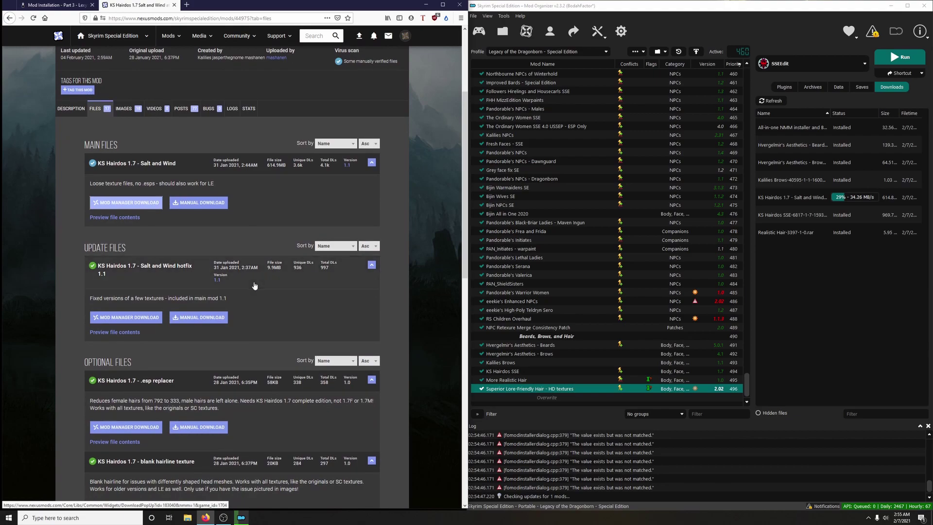
left_click(127, 317)
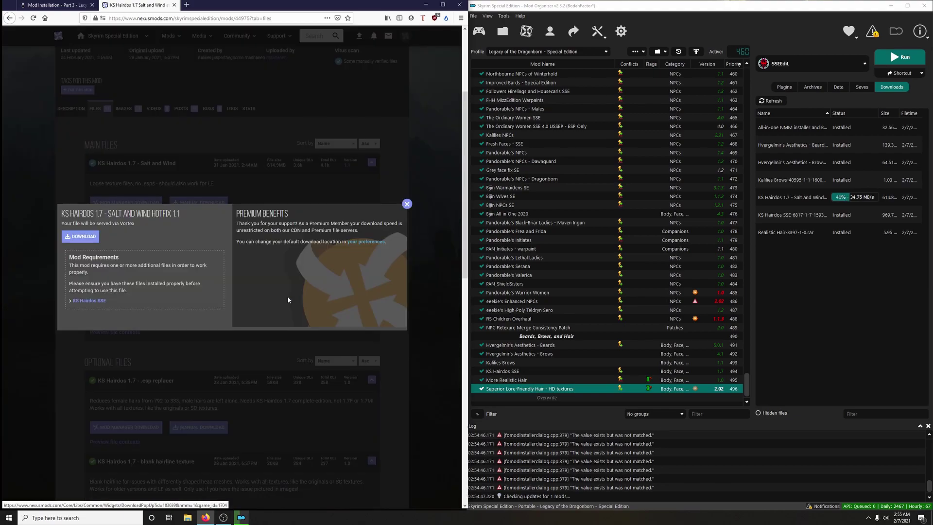
left_click(82, 236)
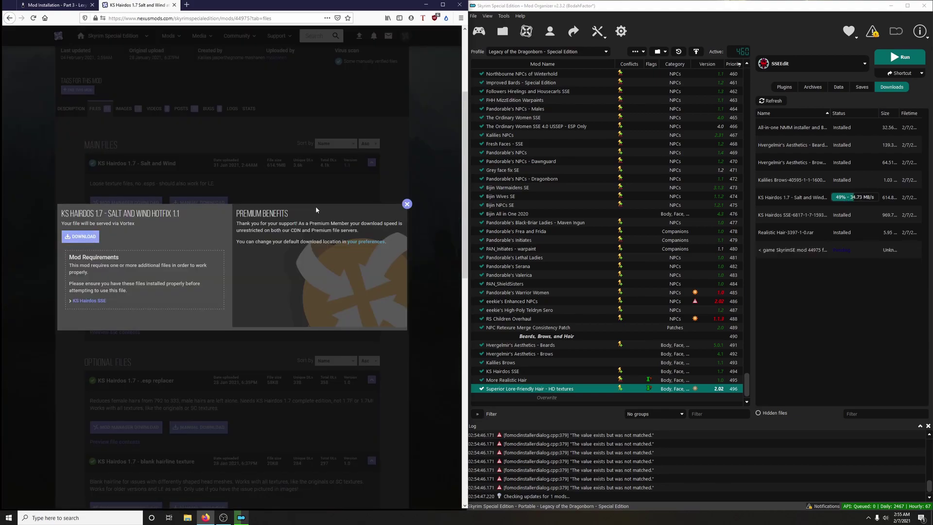
left_click(407, 204)
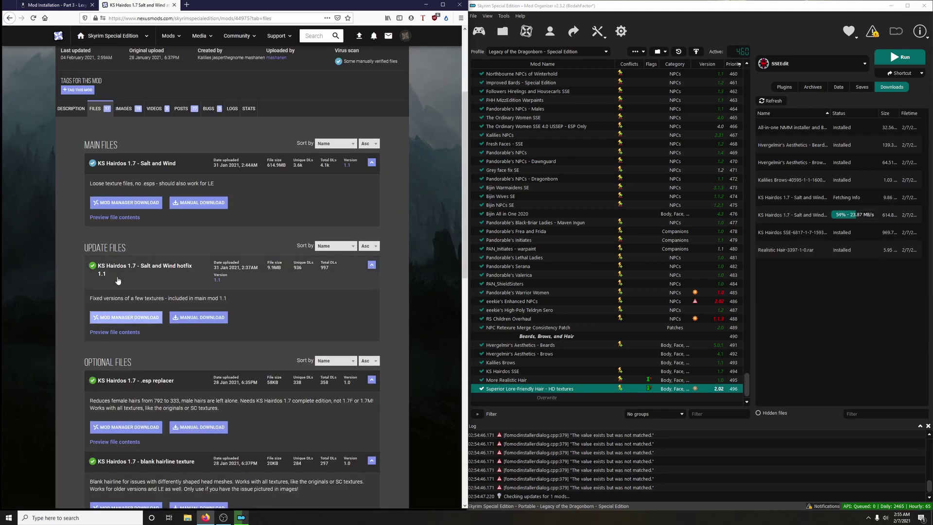
left_click(174, 5)
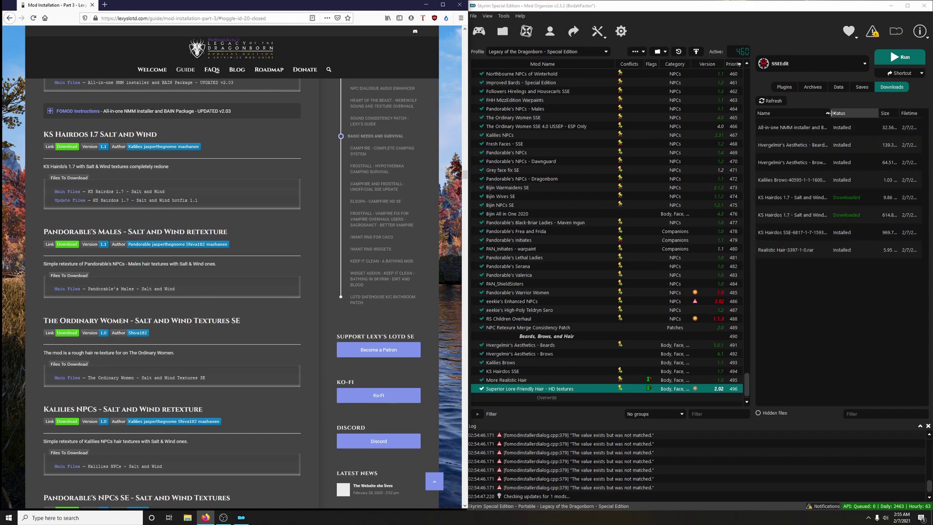
Step: Install KS Hairdos 1.7 Salt and Wind, merge the hotfix 1.1 archive into the same mod, and enable it in the mod list
left_click_drag(831, 112, 859, 111)
double_click(817, 215)
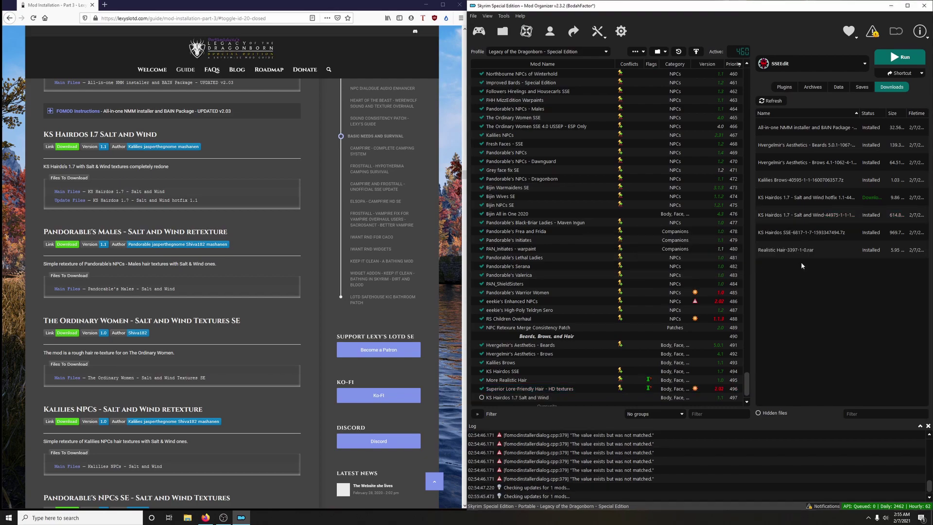
double_click(803, 200)
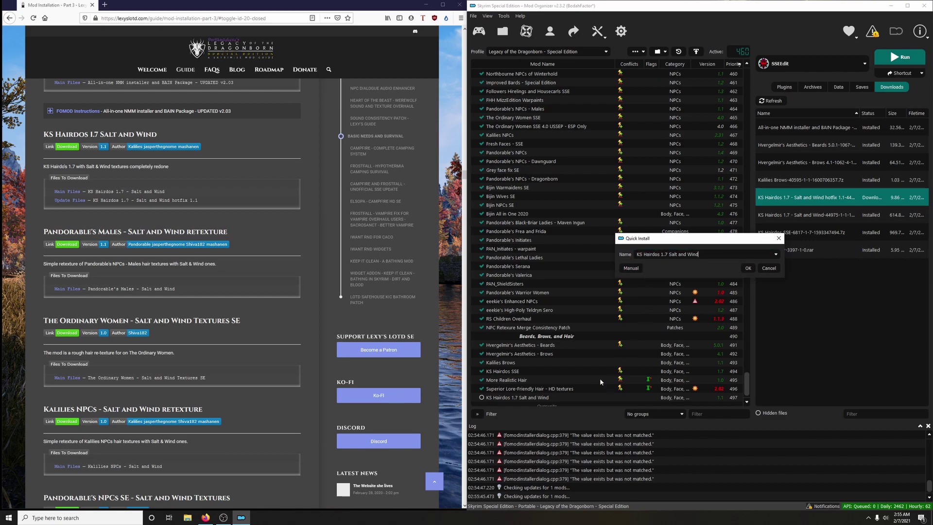
left_click(749, 269)
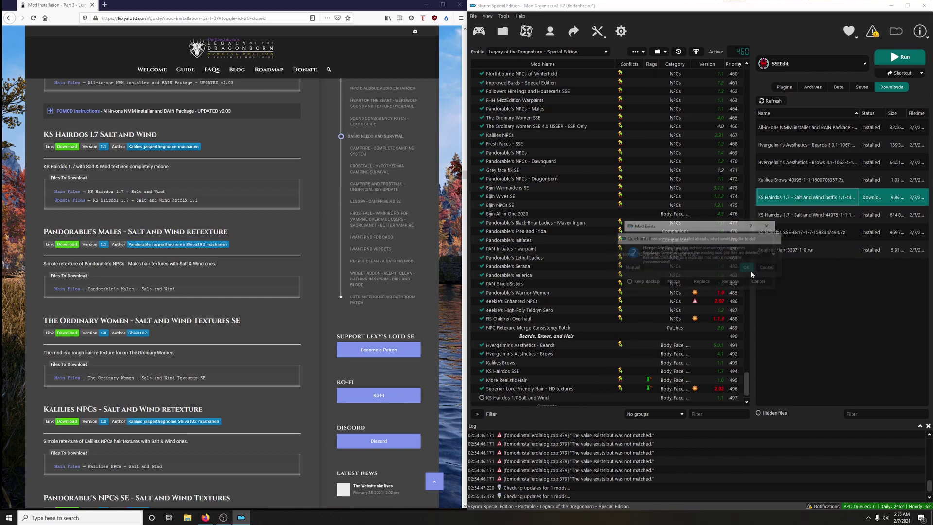
left_click(668, 286)
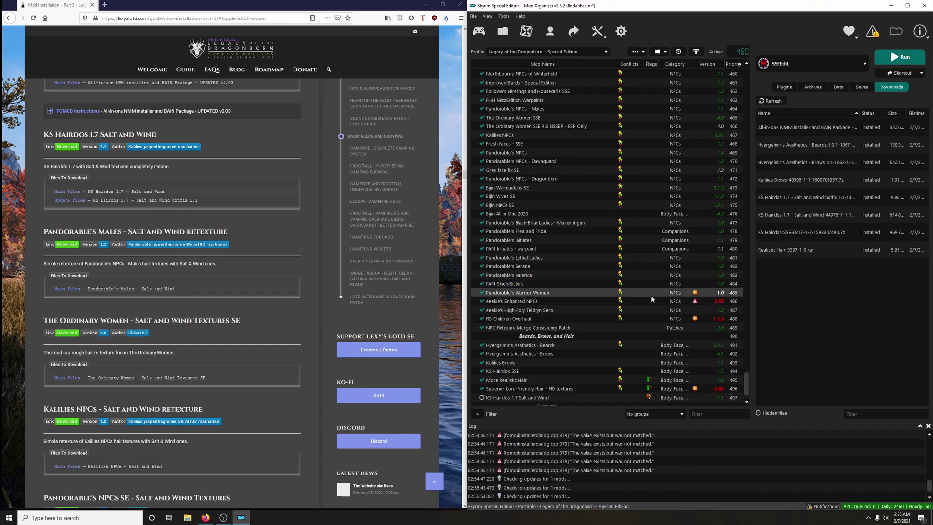
left_click(481, 392)
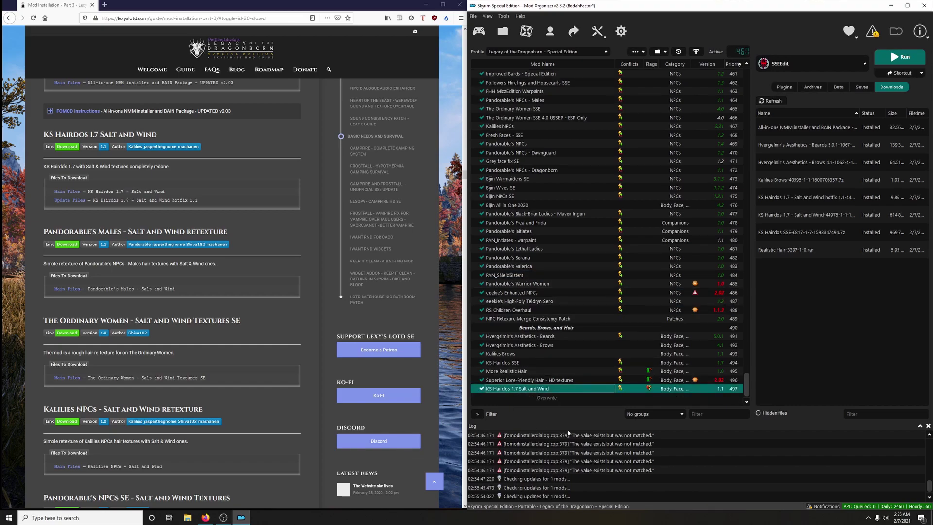
left_click(628, 389)
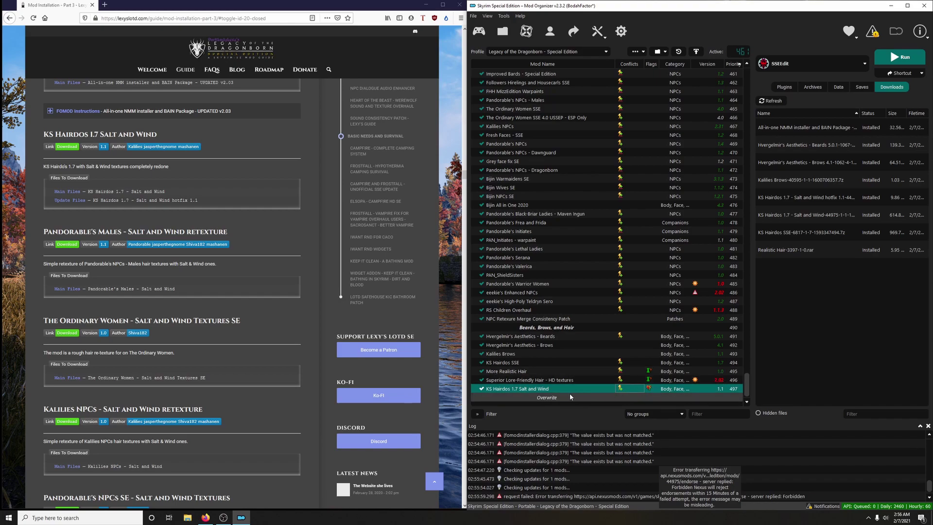
Step: Delete all installed archives from the mod manager's downloads list
right_click(801, 255)
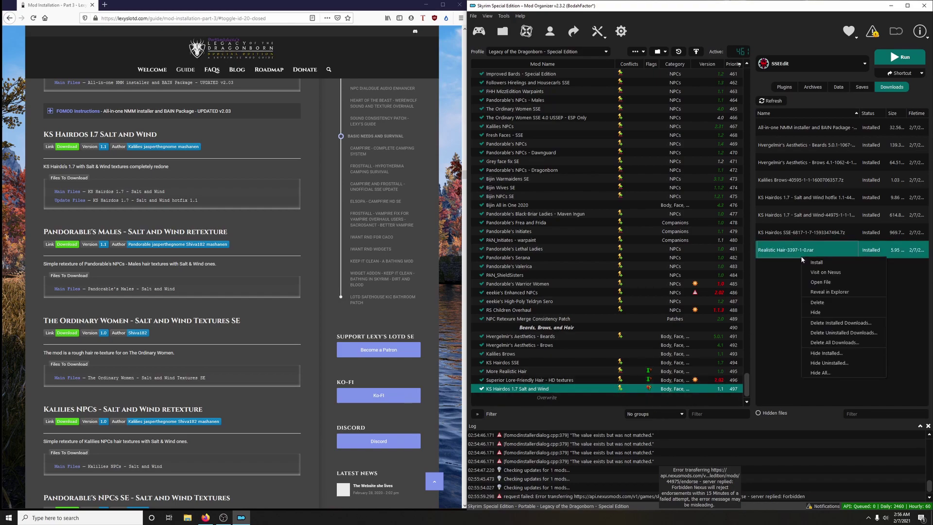
left_click(827, 322)
left_click(522, 269)
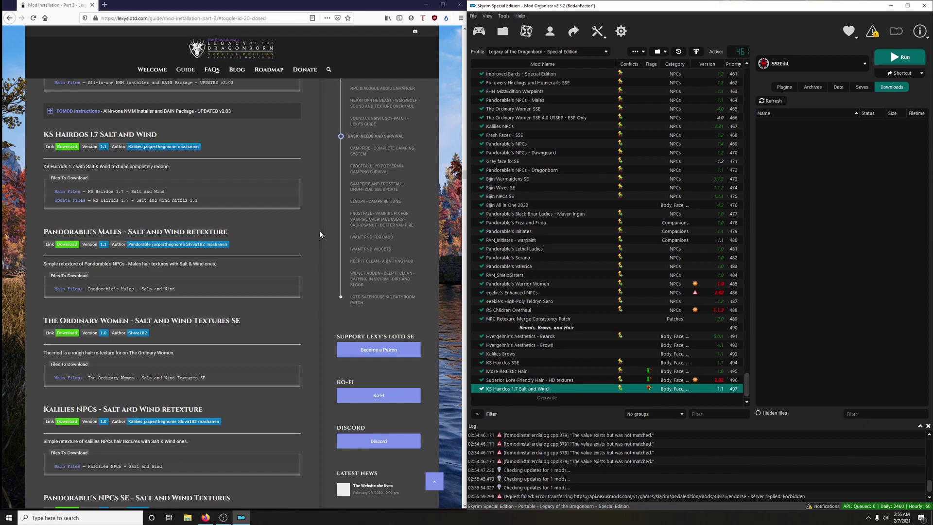
Step: Download the main file Pandorable's Males - Salt and Wind to the mod manager from the guide's link and view the mod's first image
left_click(70, 245)
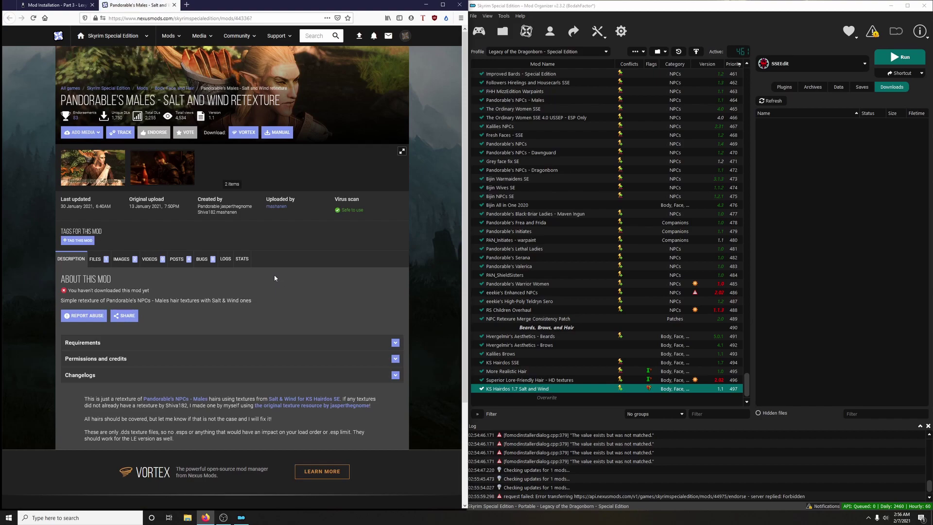
left_click(95, 258)
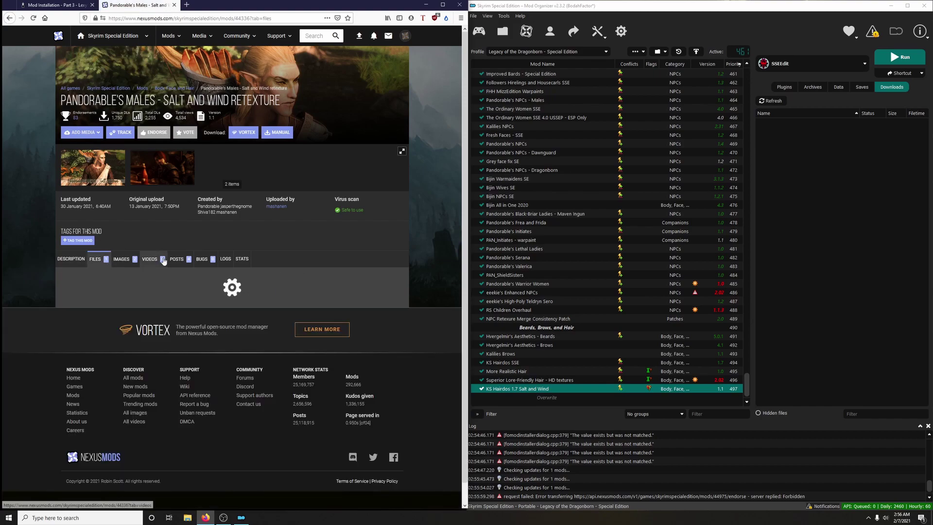
left_click(135, 357)
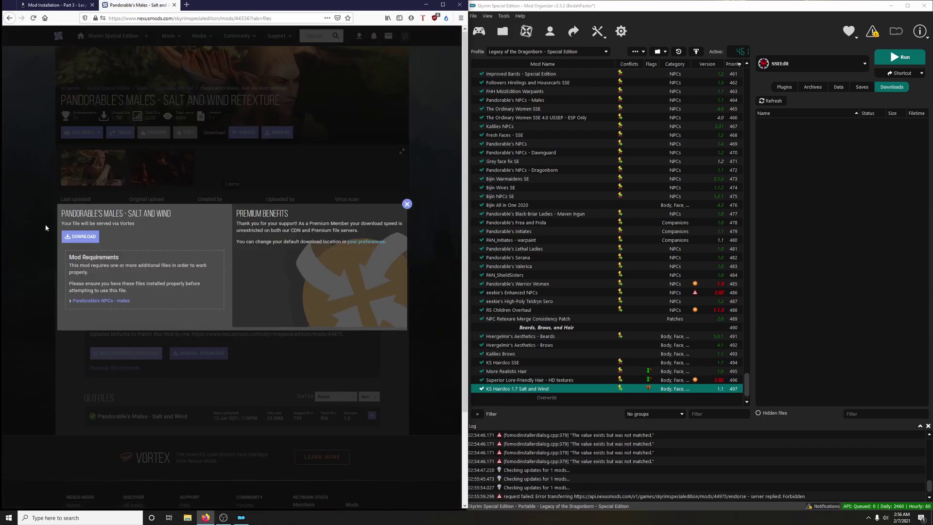
left_click(80, 236)
left_click(407, 204)
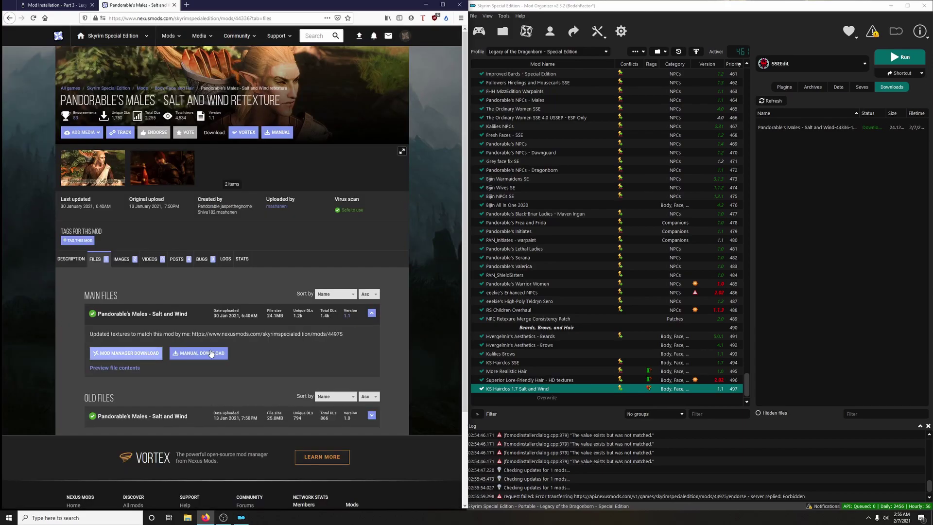
left_click(97, 179)
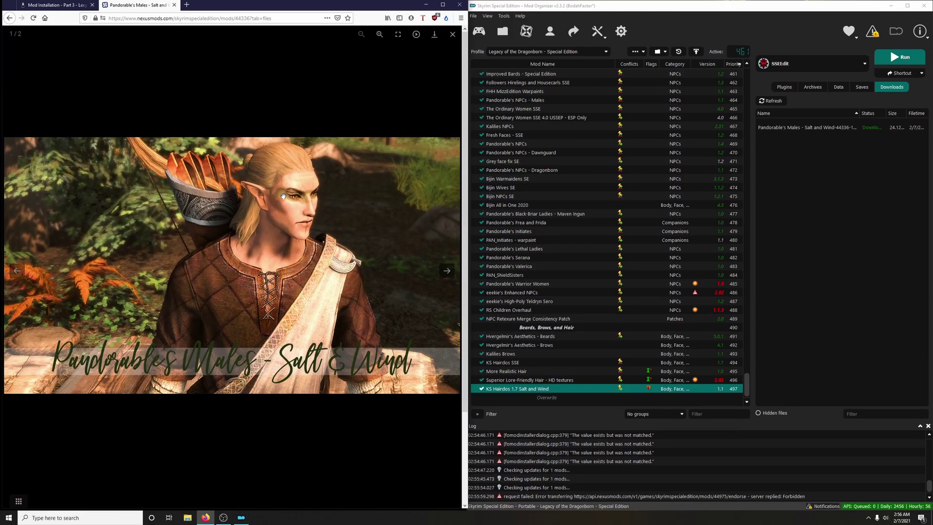
Step: View the second image of the Pandorable's Males - Salt and Wind retexture and close the mod's page
left_click(447, 271)
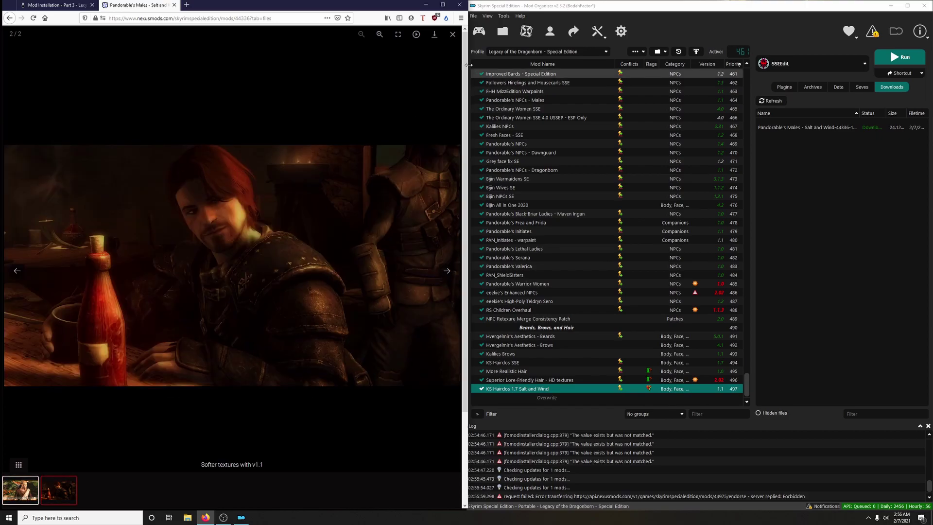
left_click(453, 35)
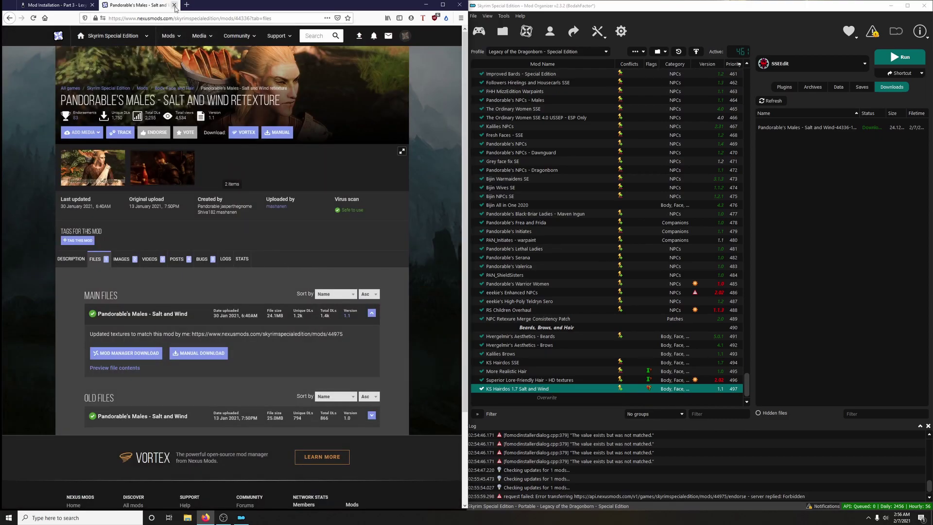
left_click(173, 5)
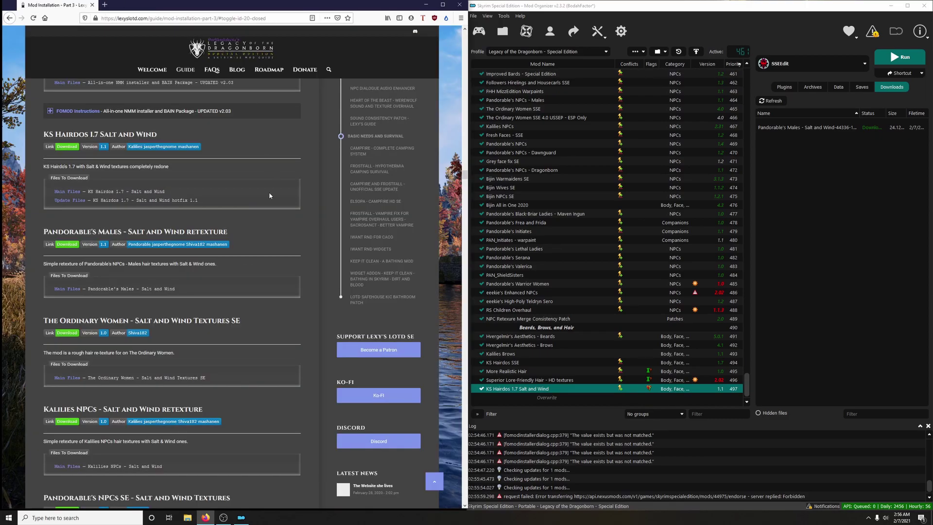
Step: Install the downloaded Pandorable's Males - Salt and Wind retexture and enable it in the mod list
double_click(797, 127)
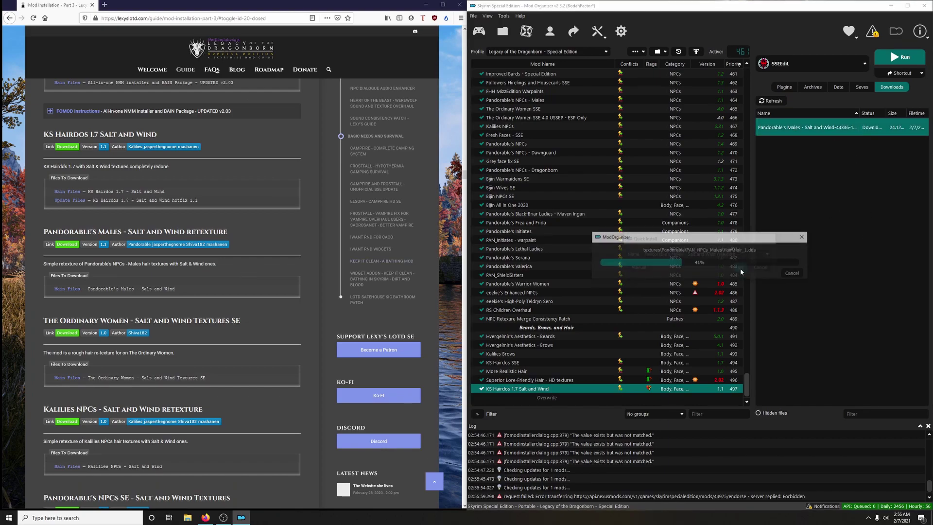
left_click(741, 268)
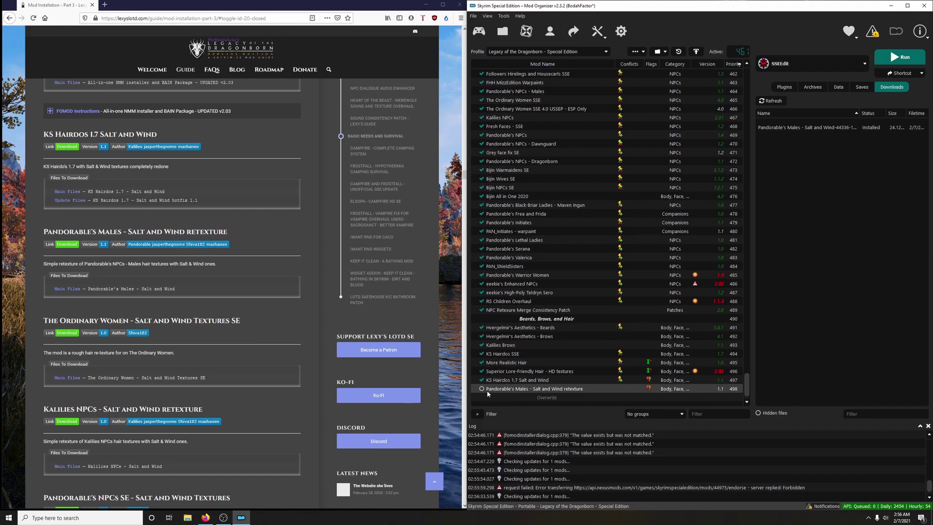
left_click(481, 389)
Step: Download the main file The Ordinary Women - Salt and Wind Textures SE to the mod manager from the guide's link
scroll(202, 385, "down", 2)
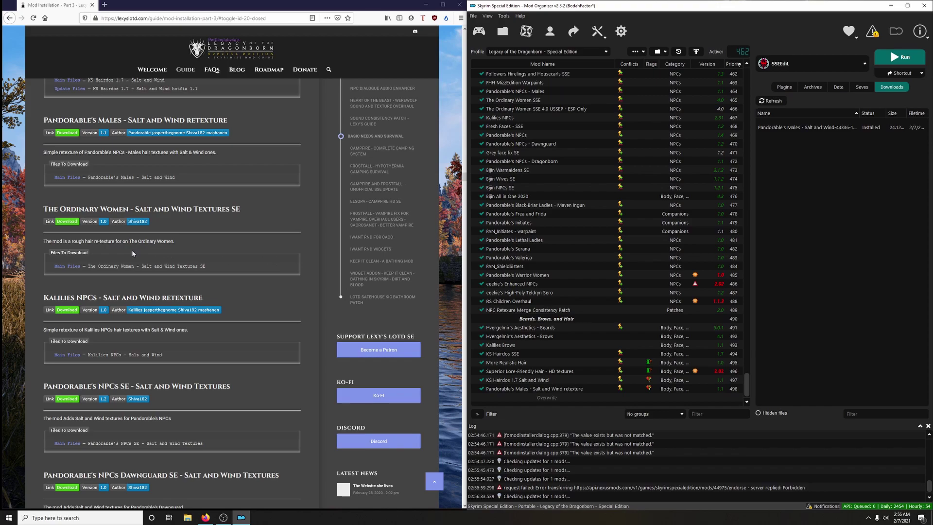
left_click(77, 223)
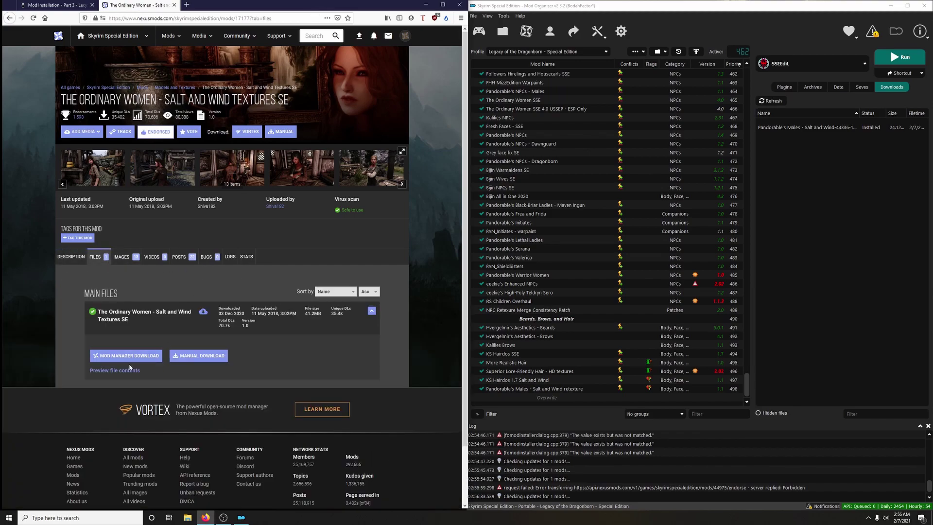
left_click(154, 357)
left_click(188, 176)
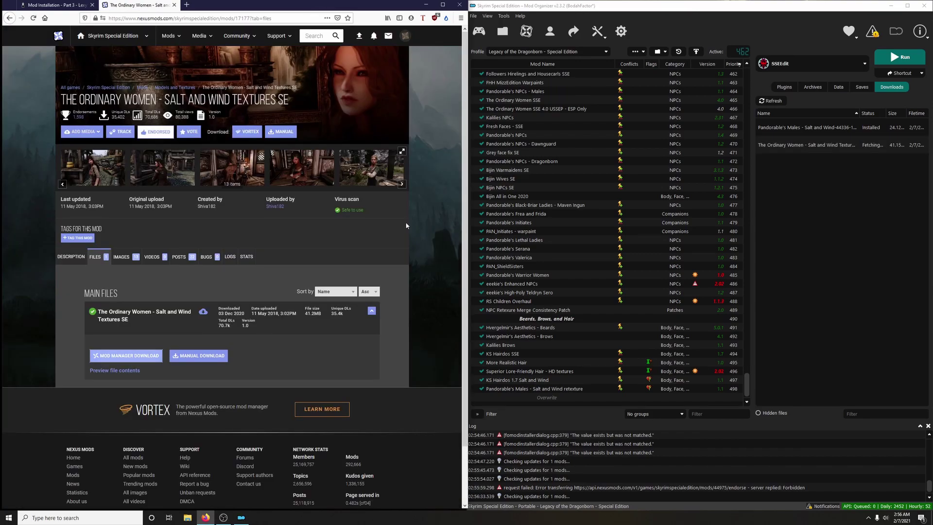
Step: Browse the first several gallery images of The Ordinary Women - Salt and Wind Textures SE and close the mod's page
left_click(188, 176)
left_click(446, 270)
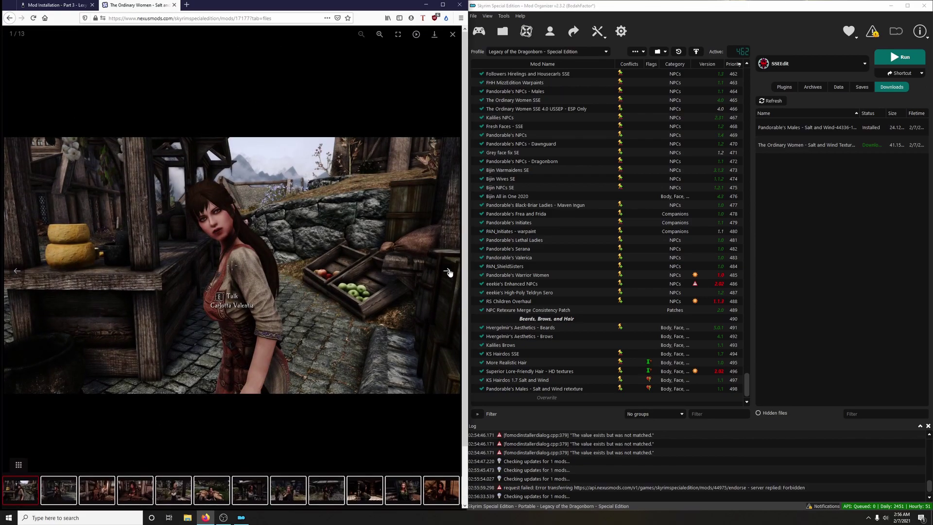
left_click(447, 271)
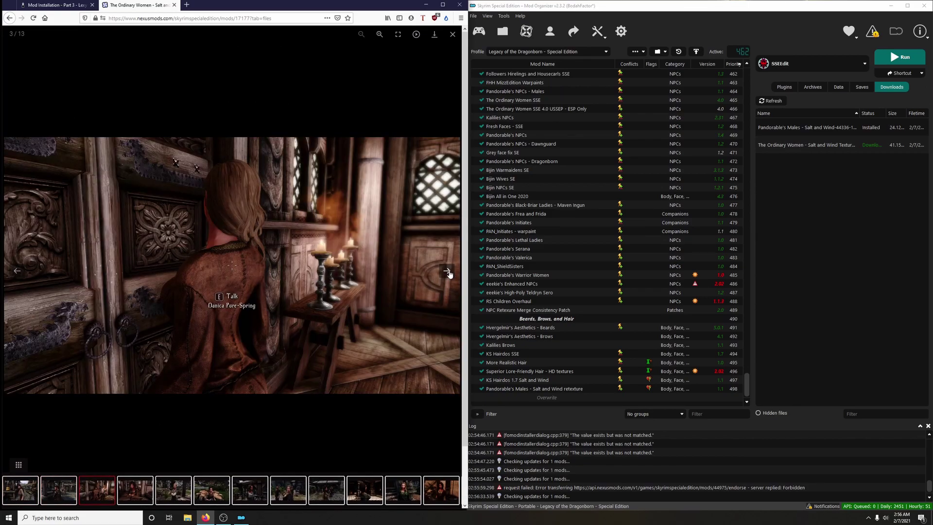
left_click(448, 272)
left_click(447, 272)
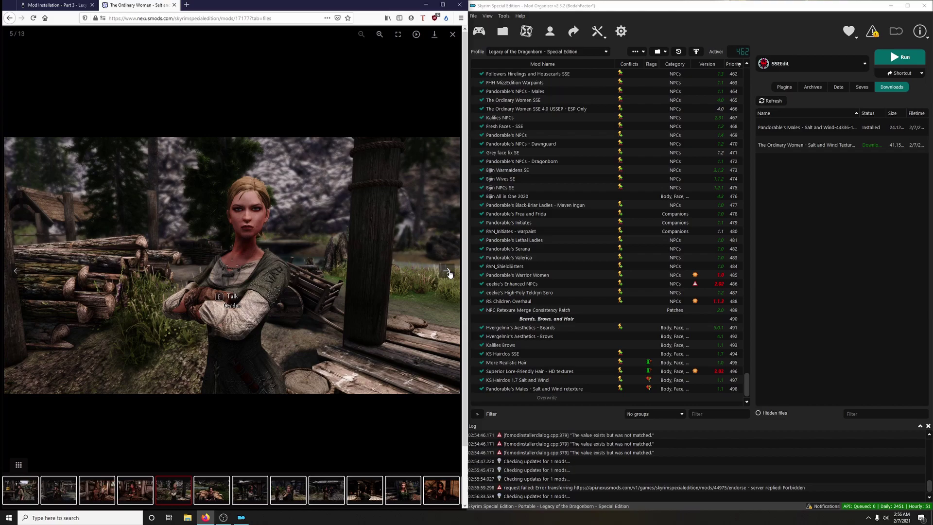
left_click(448, 271)
left_click(174, 5)
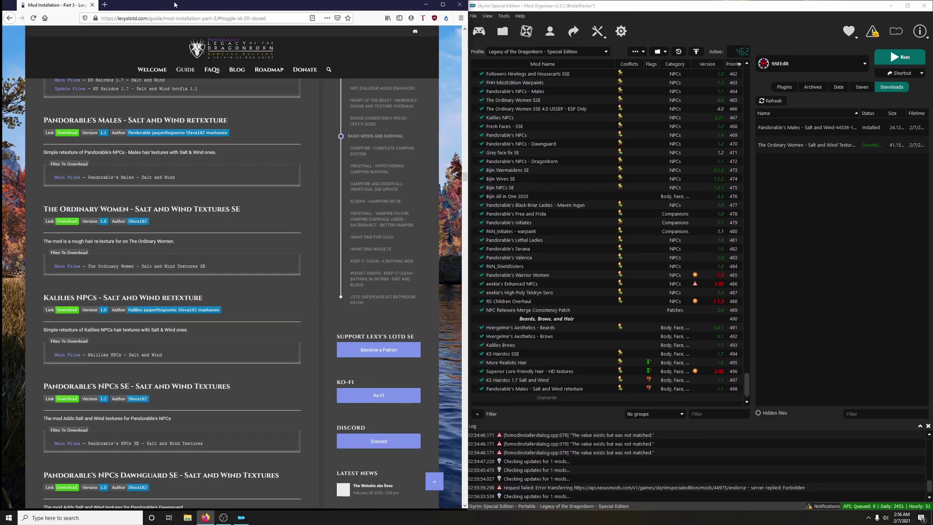
Step: Install The Ordinary Women - Salt and Wind Textures SE from the downloads and enable it in the mod list
double_click(807, 145)
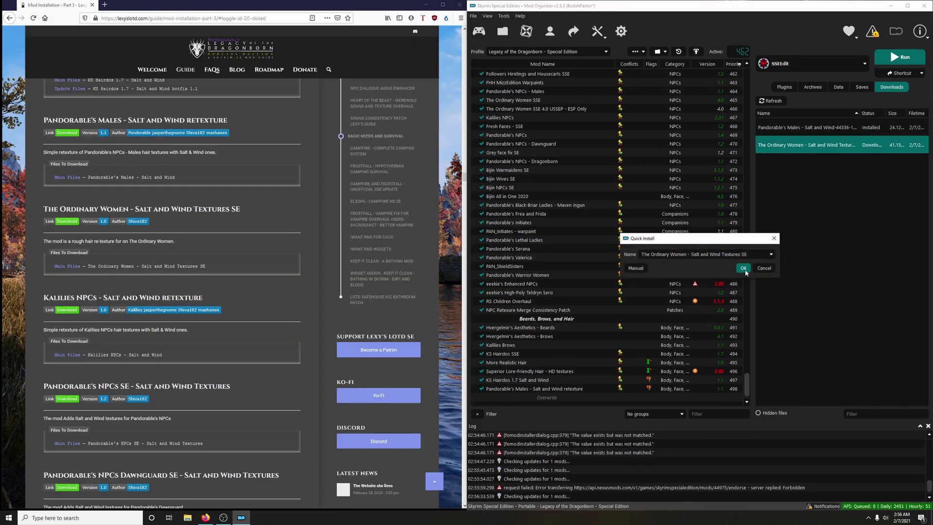
left_click(745, 270)
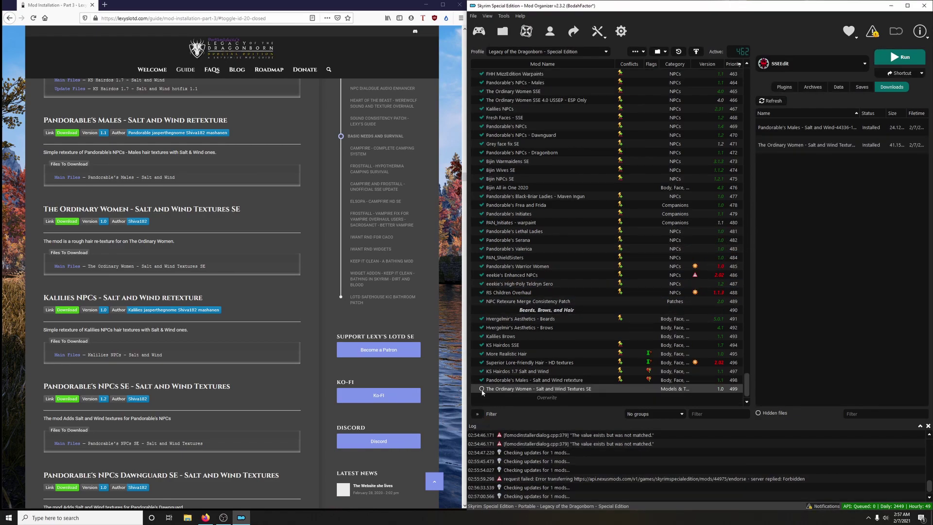
left_click(482, 389)
Step: Download the main file Kalilies NPCs - Salt and Wind to the mod manager from the guide's link and close the mod's page
scroll(275, 372, "down", 2)
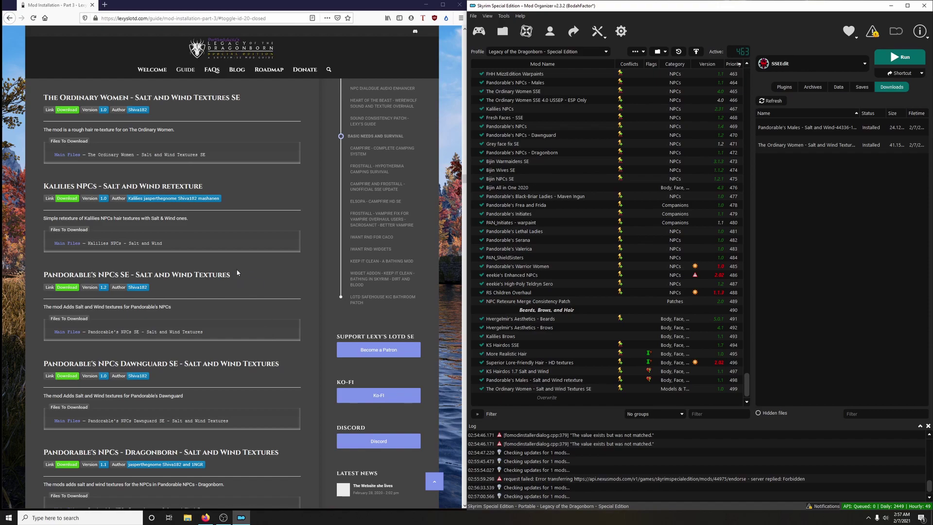
left_click(78, 199)
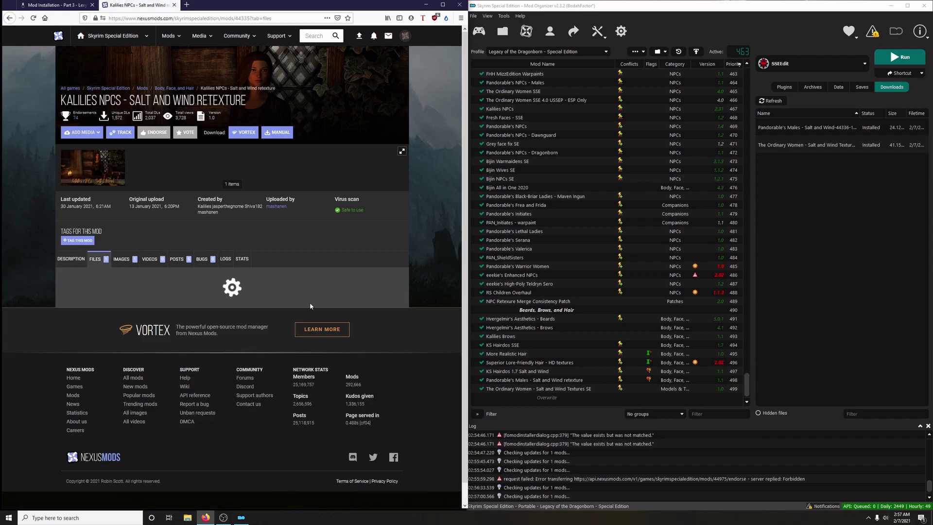
left_click(114, 358)
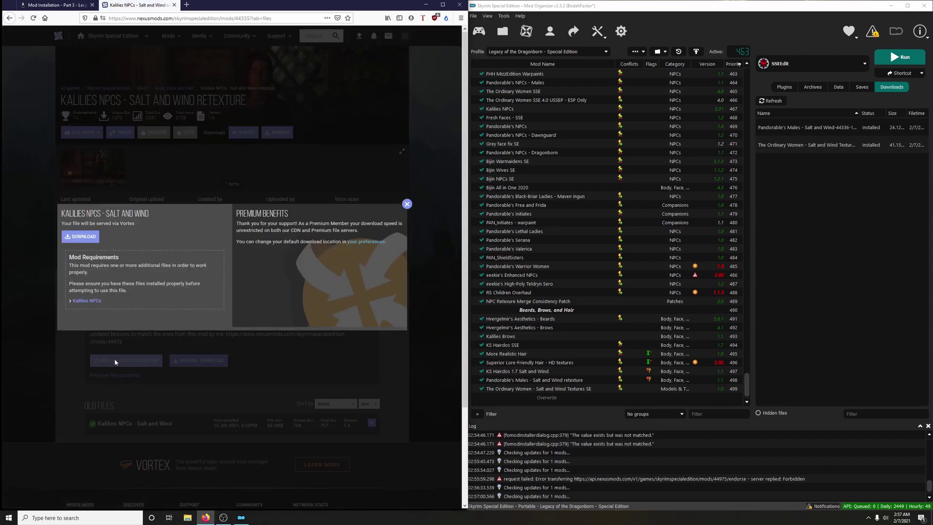
left_click(85, 240)
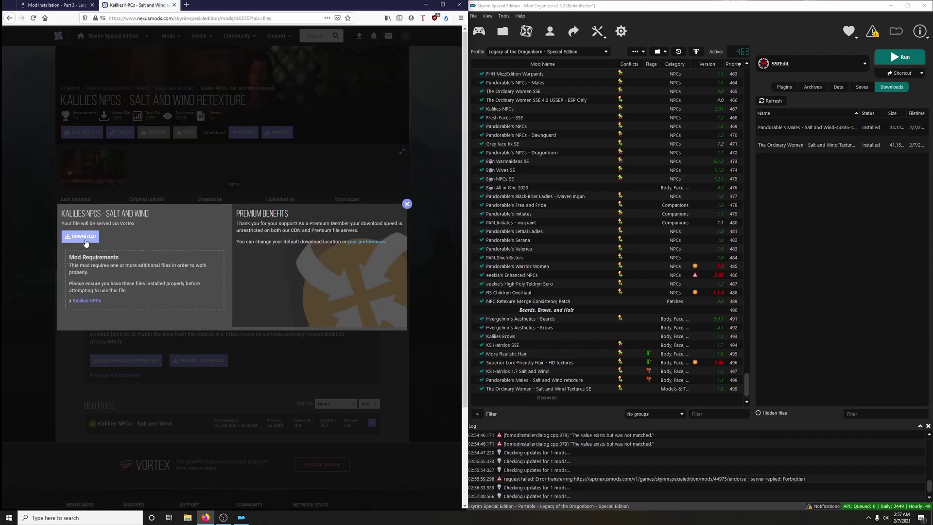
left_click(174, 5)
Step: Install and enable the Kalilies NPCs - Salt and Wind retexture, and try to endorse it from the mod list
double_click(768, 127)
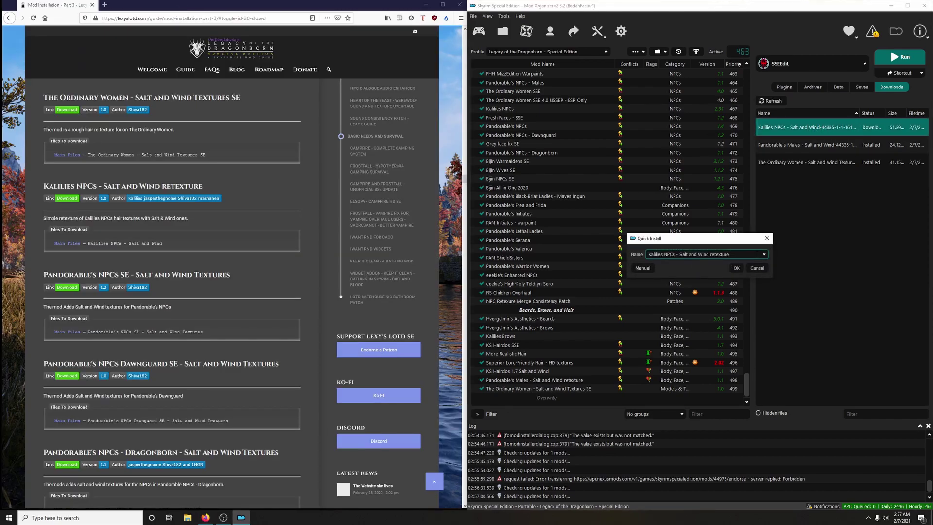
left_click(736, 268)
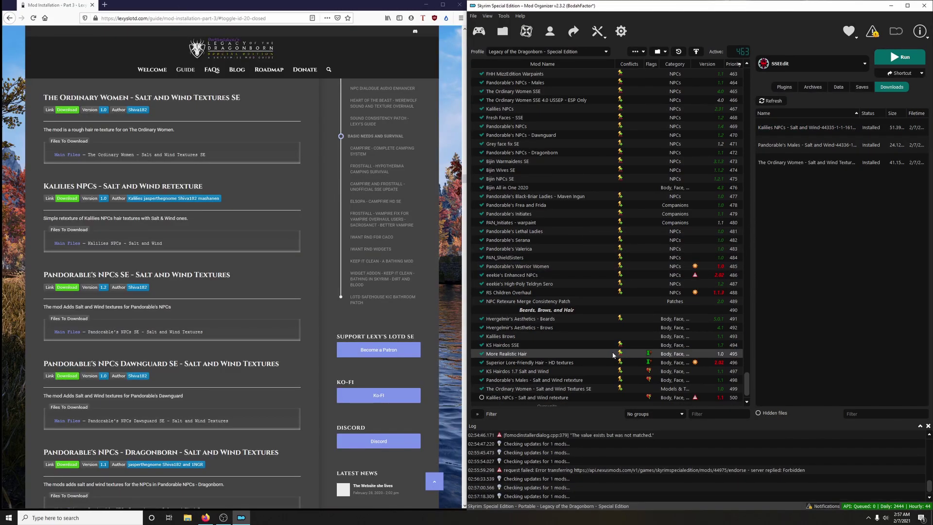
scroll(614, 356, "down", 1)
left_click(481, 389)
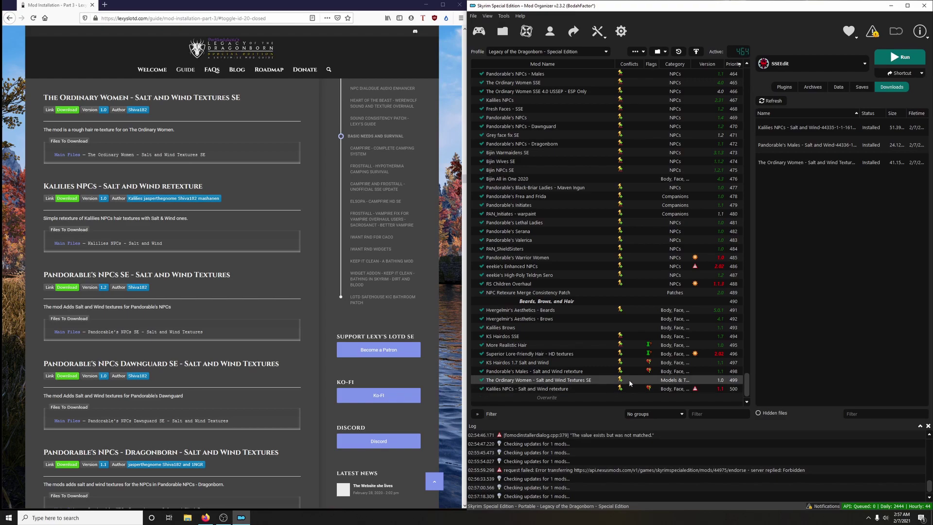
right_click(636, 389)
left_click(656, 335)
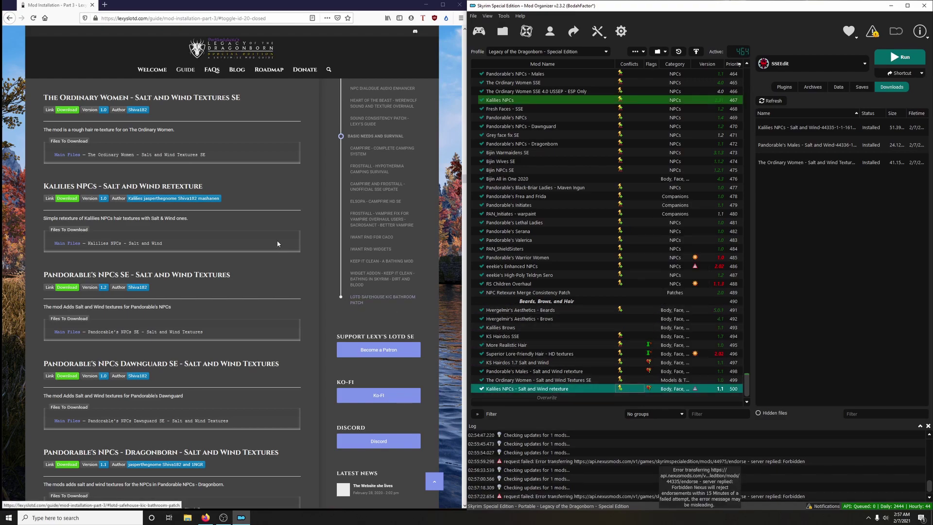
Step: Download the main file Pandorable's NPCs SE - Salt and Wind Textures, version 1.2, to the mod manager from the guide's link
left_click(287, 265)
scroll(284, 268, "down", 2)
scroll(282, 266, "down", 3)
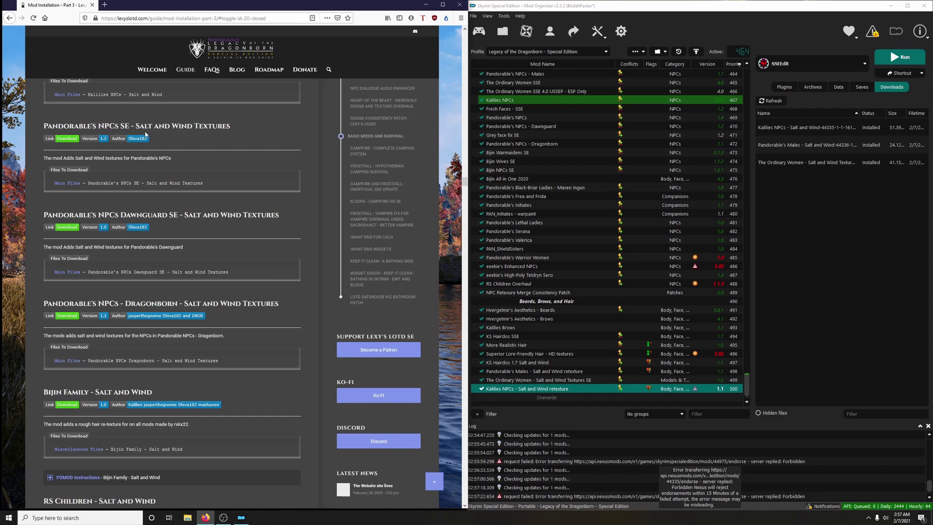
left_click(71, 141)
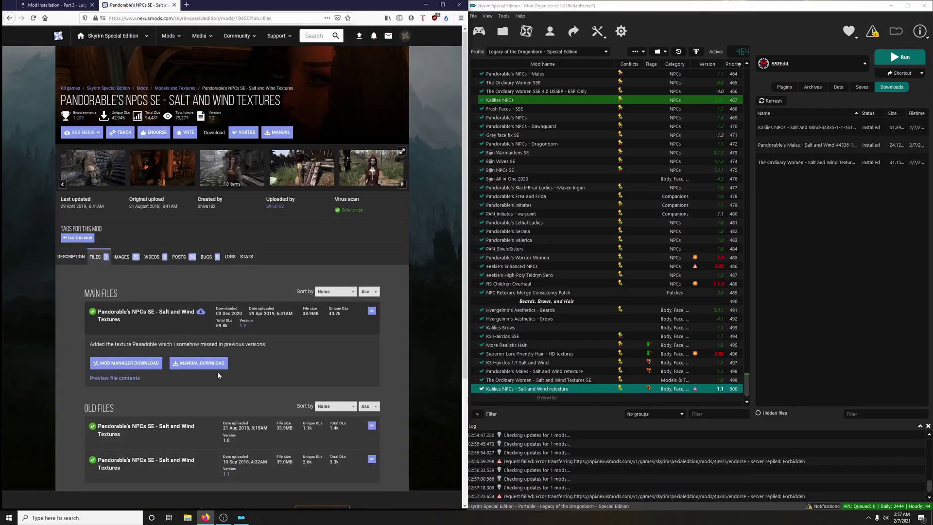
left_click(126, 363)
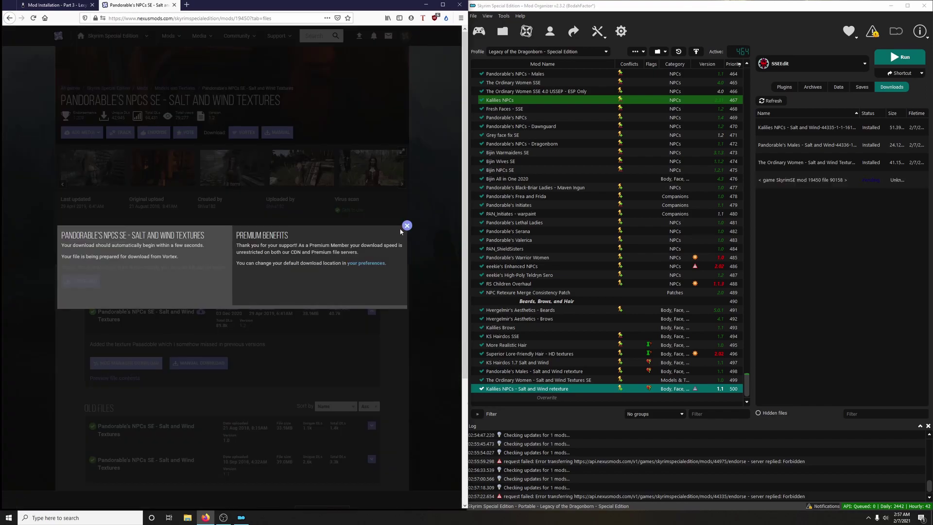
left_click(407, 226)
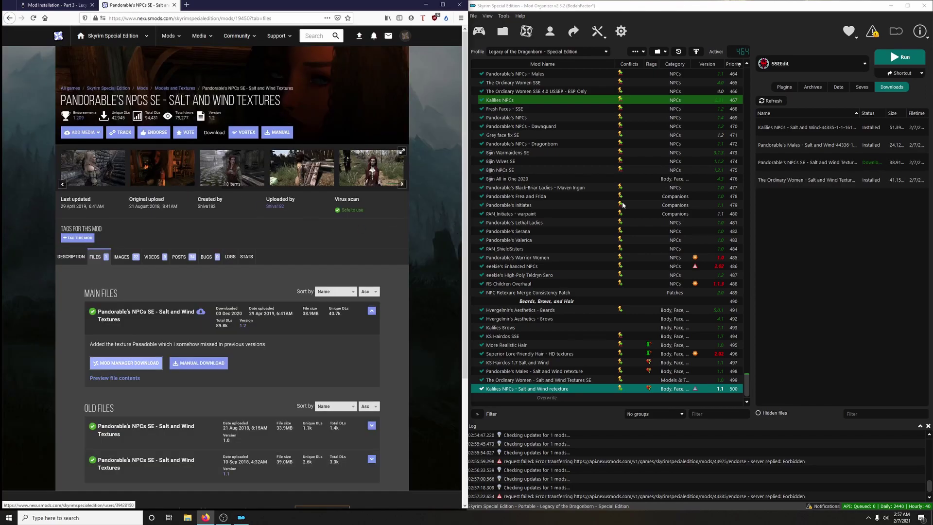
Step: Install Pandorable's NPCs SE - Salt and Wind Textures from the downloads and enable it in the mod list
double_click(807, 163)
left_click(754, 269)
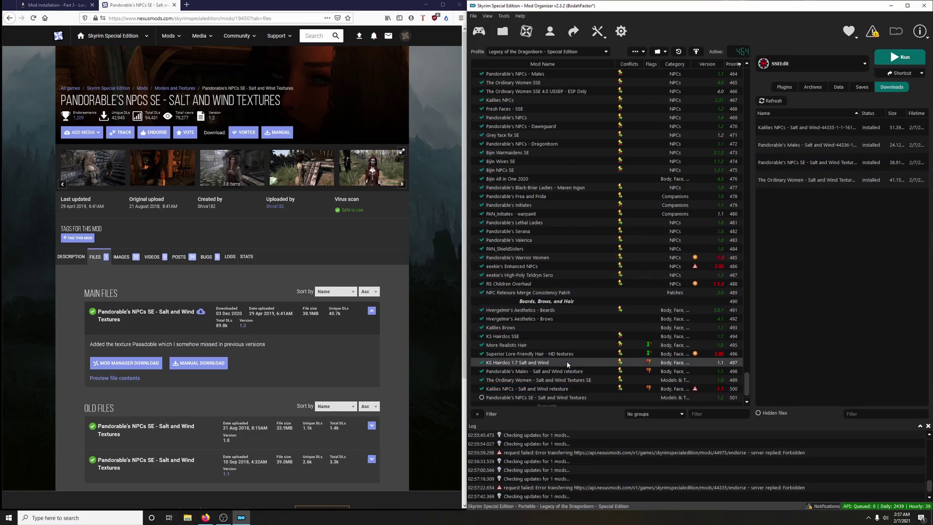
scroll(567, 360, "down", 1)
left_click(482, 389)
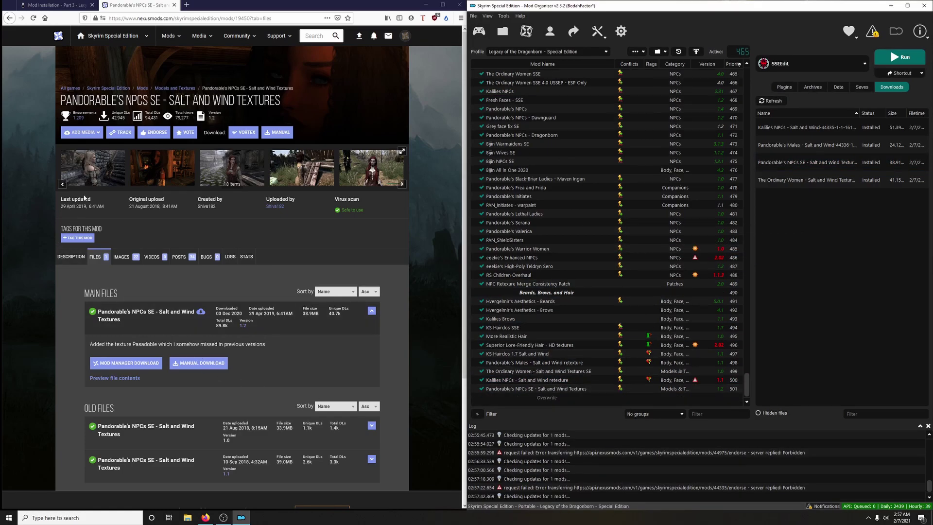
Step: Browse the first five gallery images of Pandorable's NPCs SE - Salt and Wind Textures and close the mod's page
left_click(83, 180)
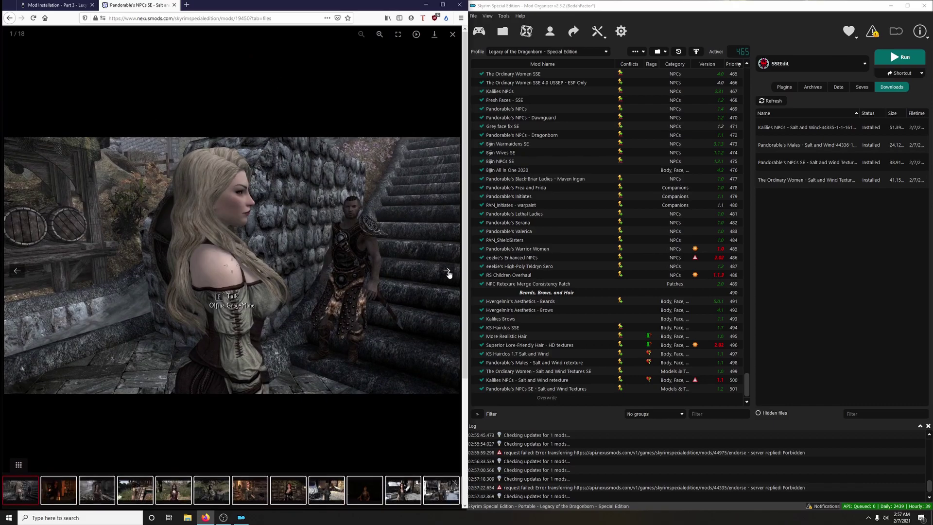
left_click(447, 272)
left_click(447, 272)
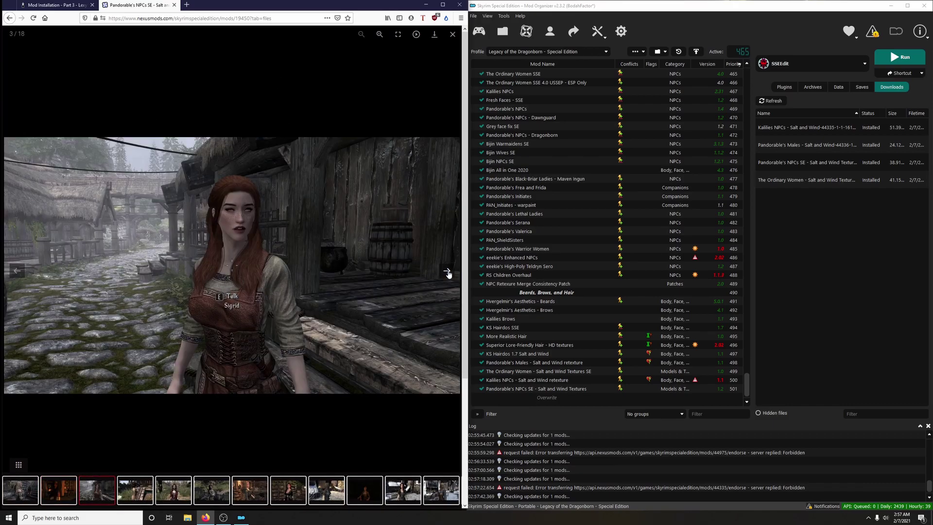
left_click(447, 272)
left_click(447, 273)
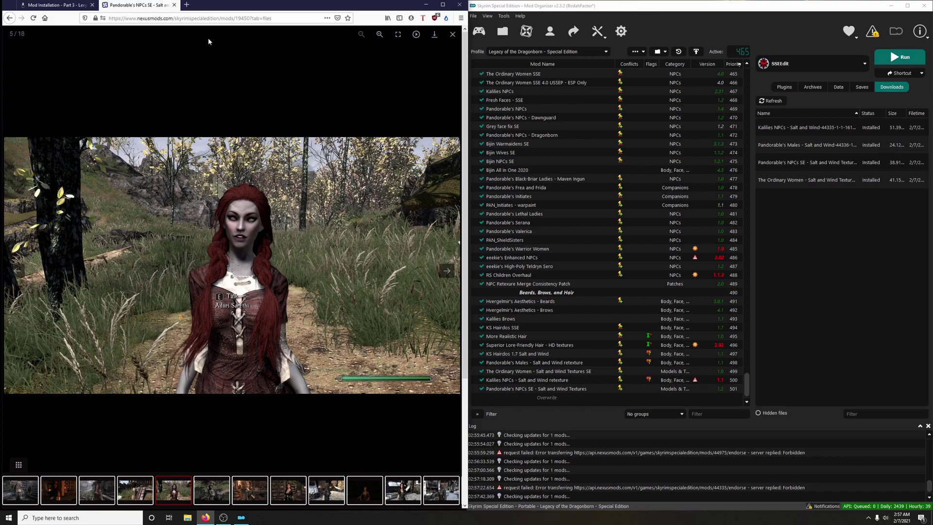
left_click(174, 5)
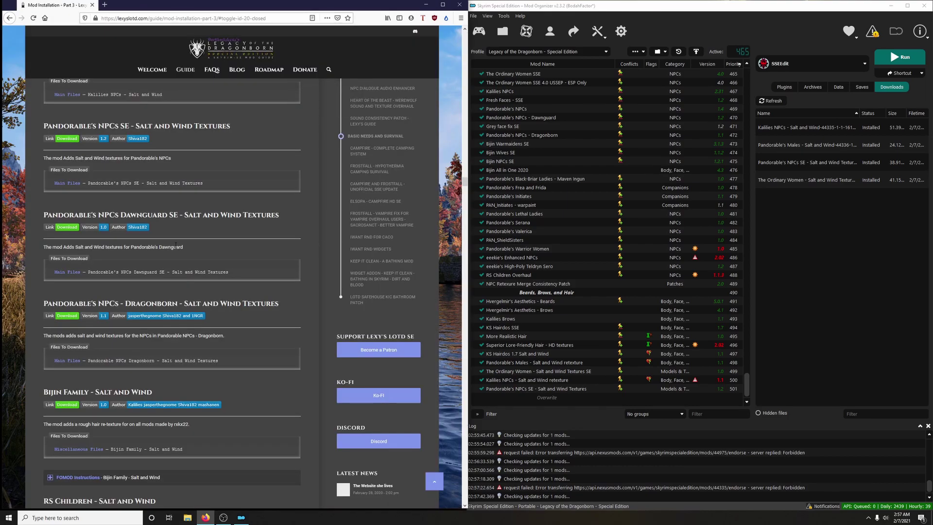
Step: Download the main file Pandorable's NPCs Dawnguard SE - Salt and Wind Textures, version 1.0, to the mod manager from the guide's link
scroll(258, 259, "down", 3)
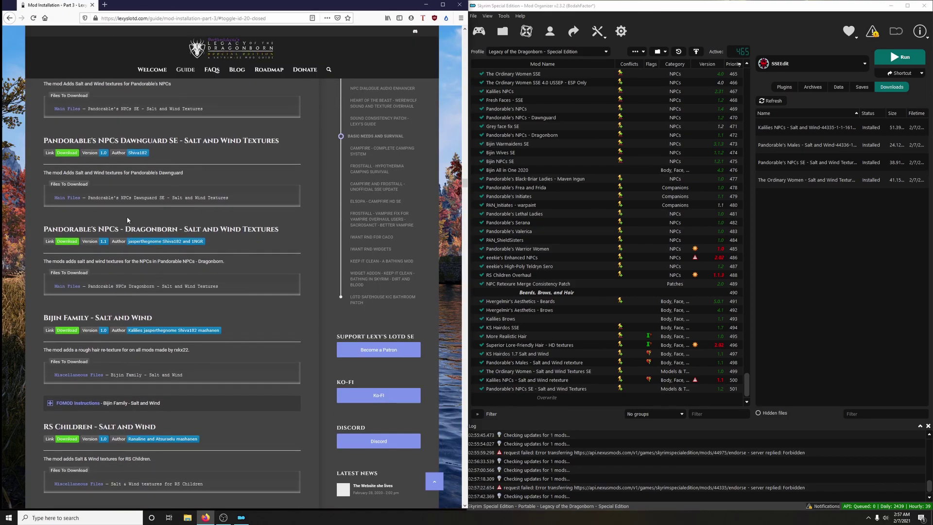
left_click(68, 154)
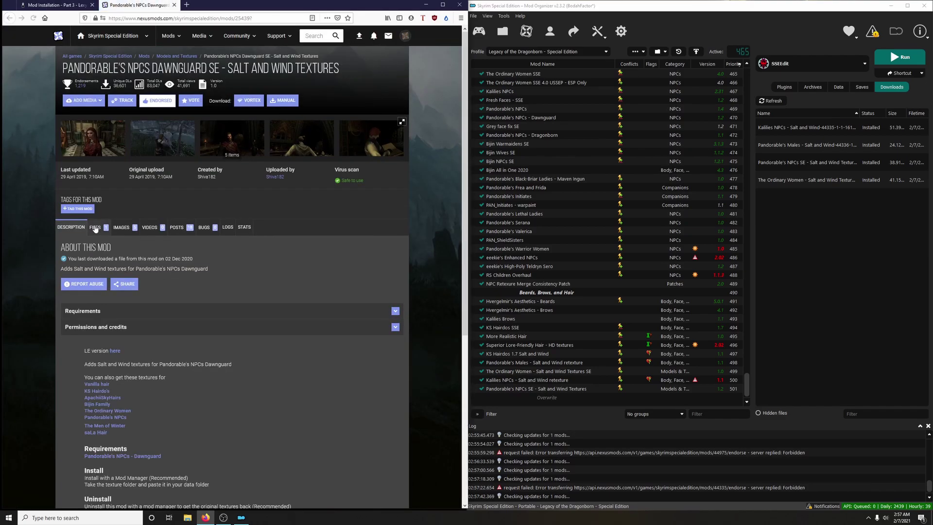
left_click(95, 228)
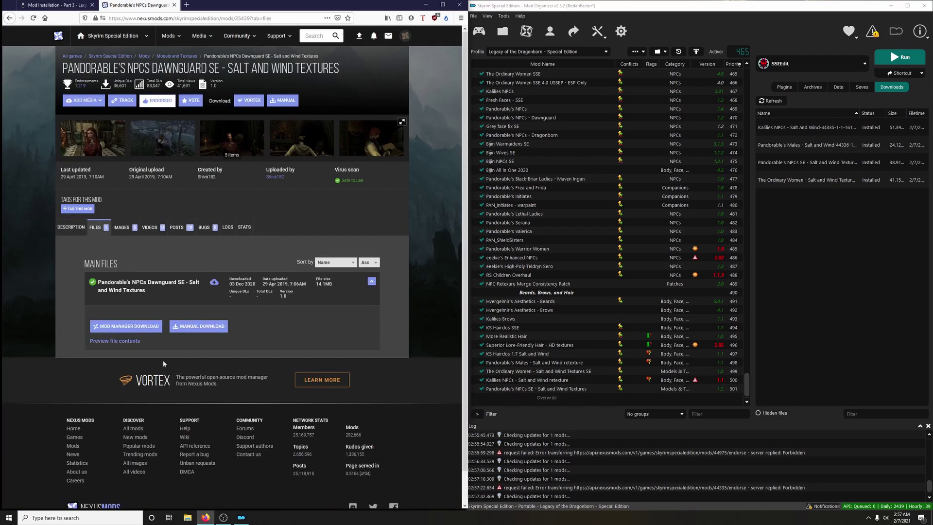
left_click(109, 330)
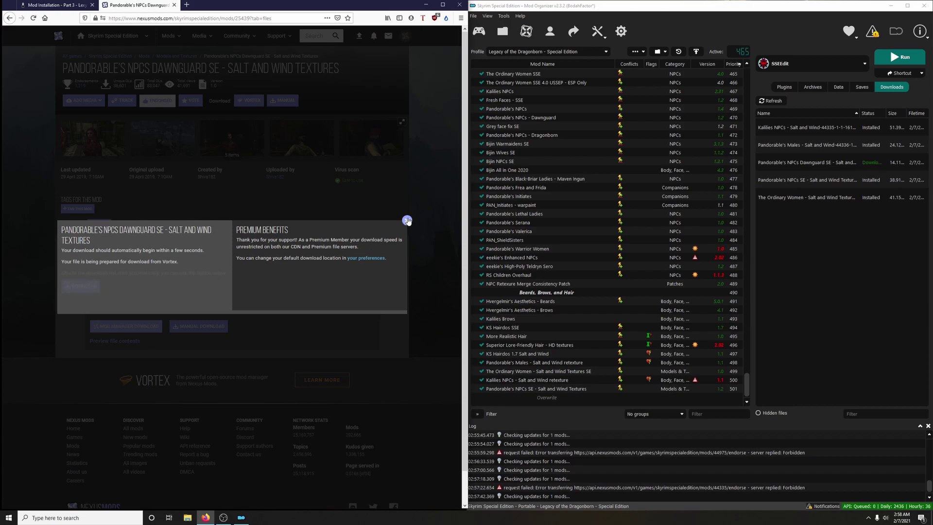
left_click(408, 220)
left_click(174, 5)
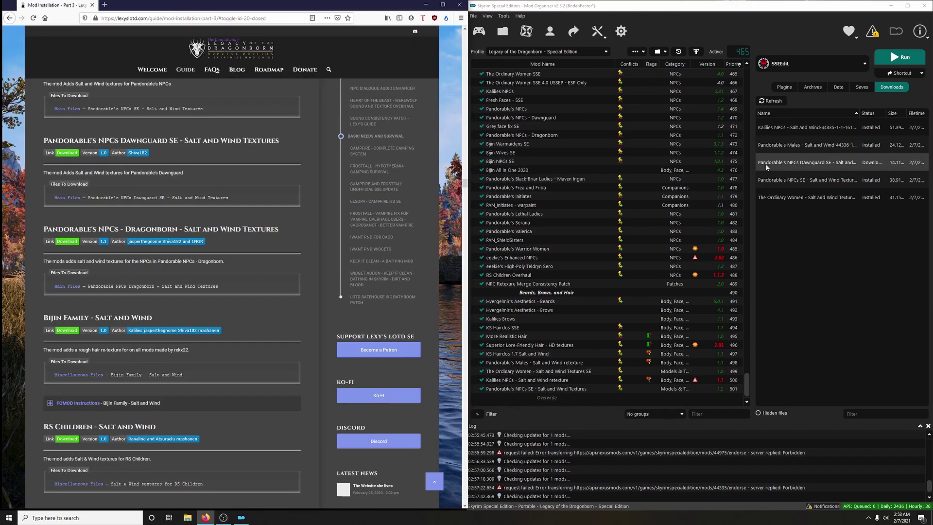
Step: Install Pandorable's NPCs Dawnguard SE - Salt and Wind Textures from the downloads and enable it in the mod list
double_click(802, 163)
left_click(771, 272)
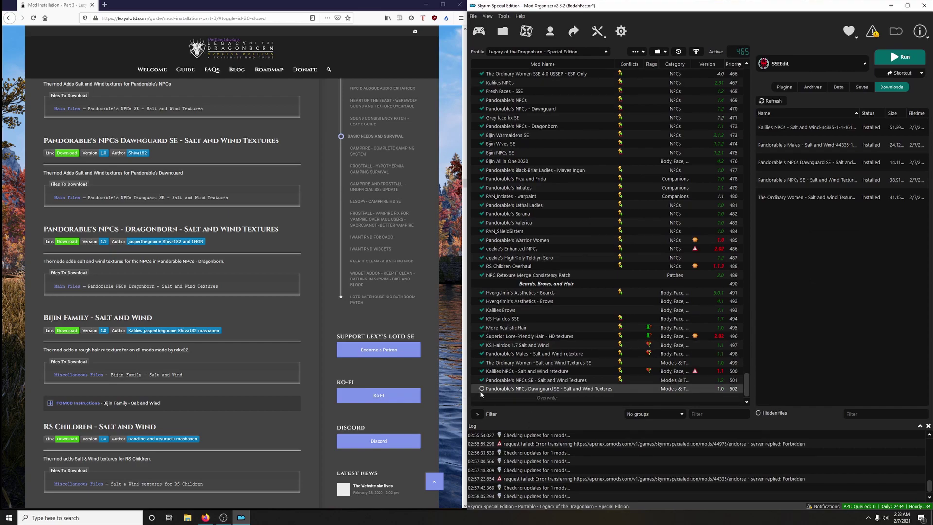
left_click(482, 389)
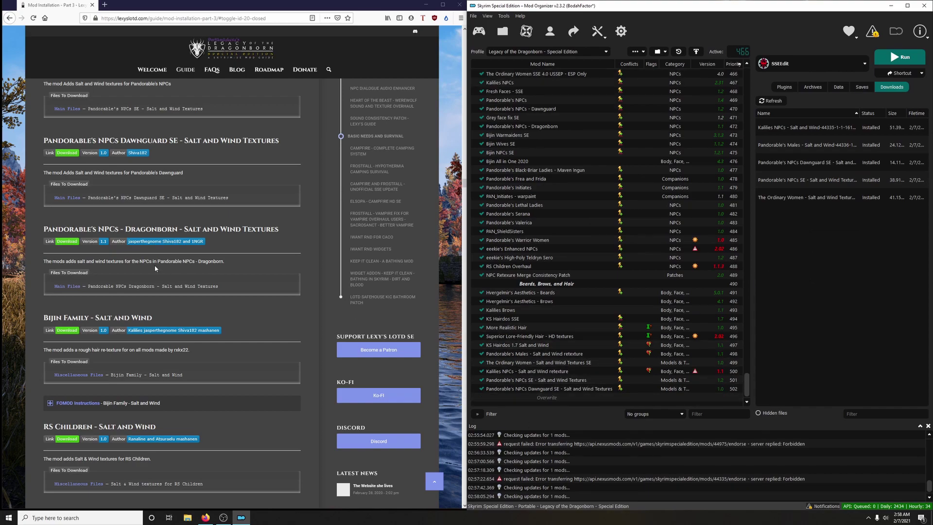
Step: Download the main file Pandorable NPCs Dragonborn - Salt and Wind Textures, version 1.1, to the mod manager from the guide's link
scroll(195, 273, "down", 3)
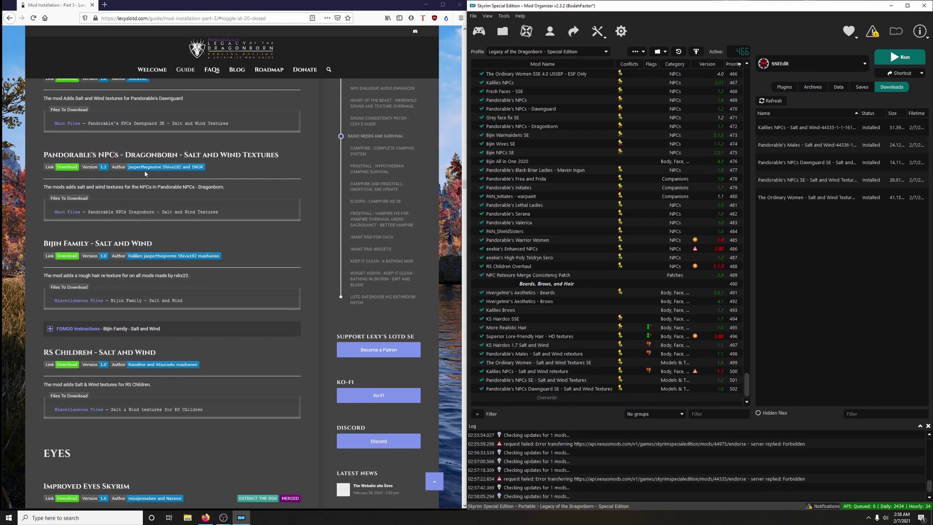
left_click(68, 168)
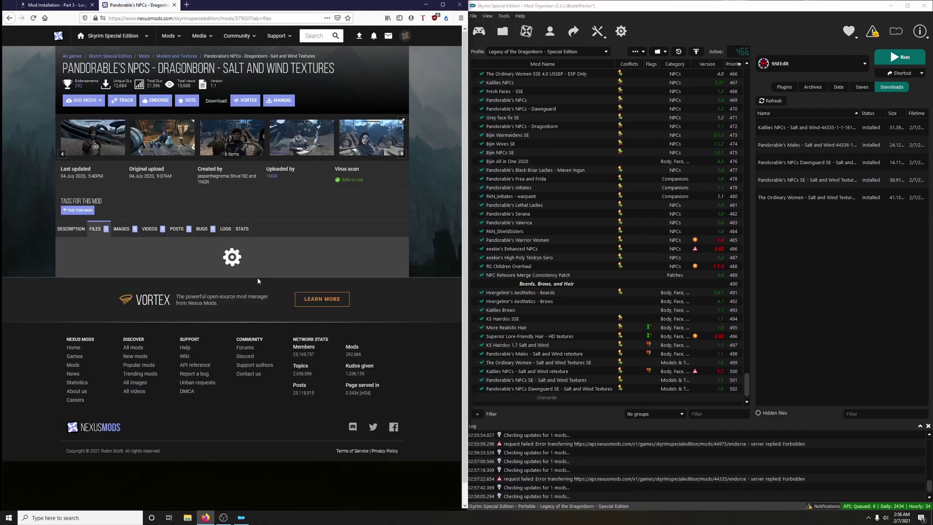
left_click(144, 337)
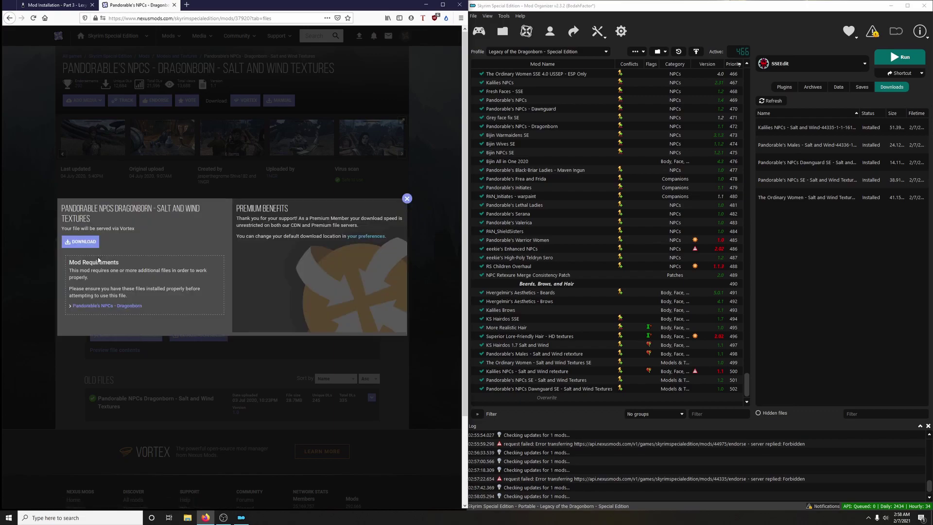
left_click(90, 243)
left_click(408, 198)
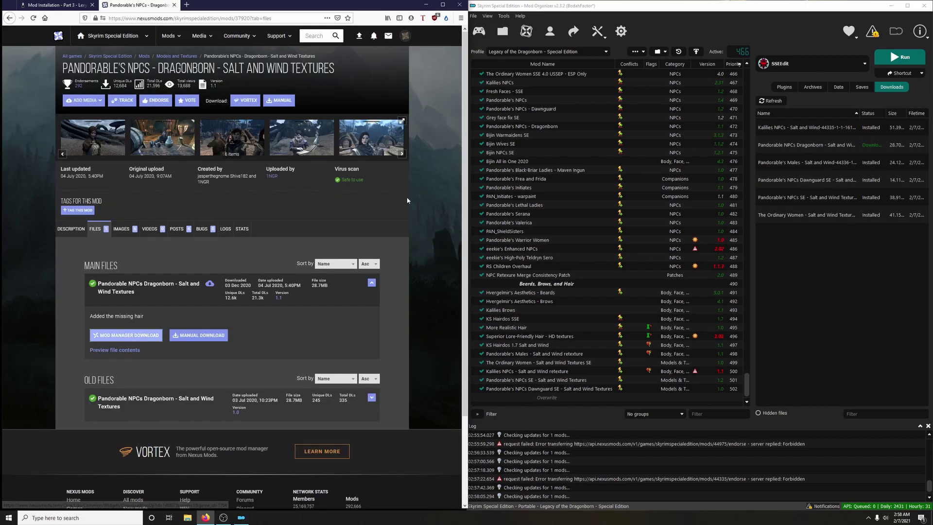
left_click(175, 5)
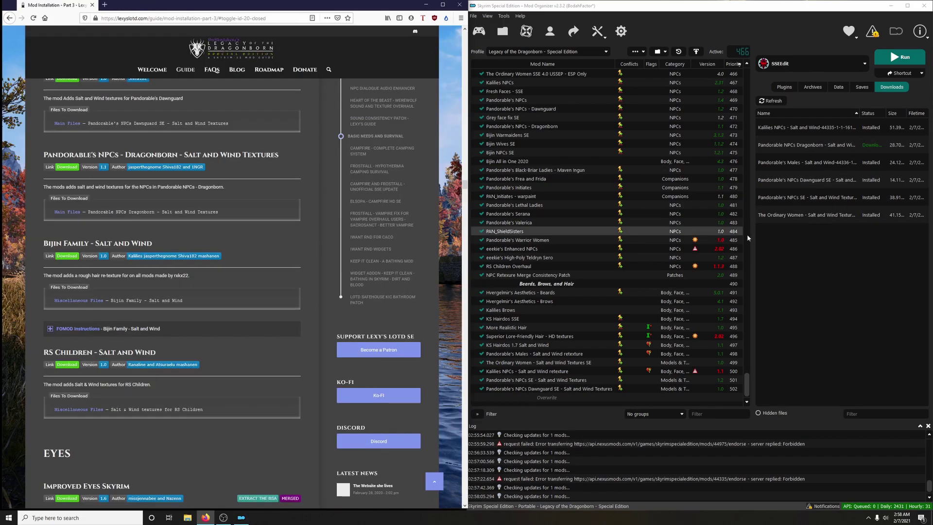
Step: Install Pandorable's NPCs - Dragonborn - Salt and Wind Textures from the downloads and enable it in the mod list
left_click(777, 146)
double_click(778, 145)
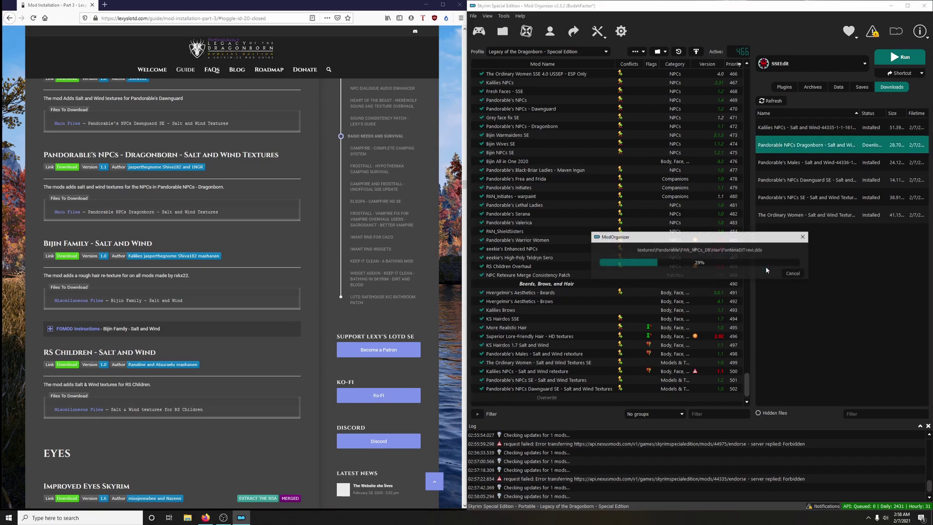
left_click(764, 268)
scroll(562, 326, "down", 1)
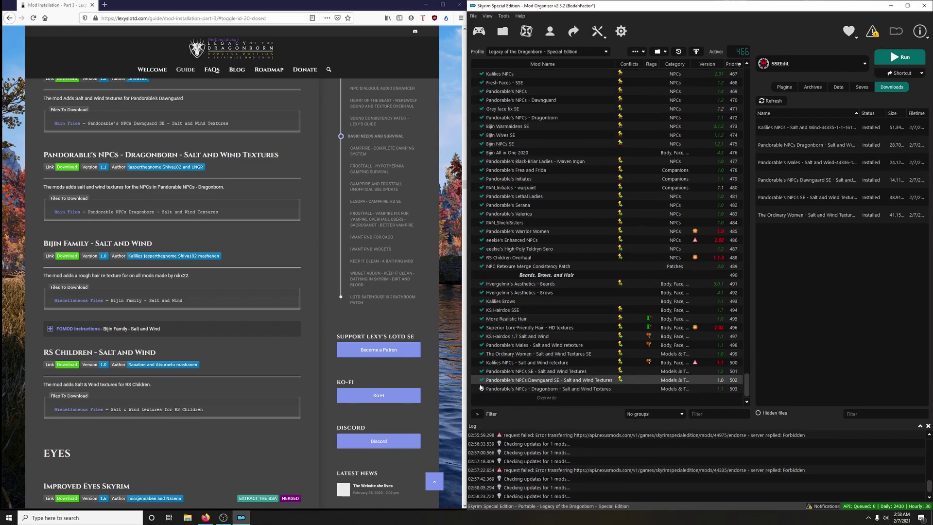
left_click(482, 389)
Step: Download the miscellaneous file Bijin Family - Salt and Wind, version 1.0, to the mod manager from the guide's link
scroll(240, 239, "down", 1)
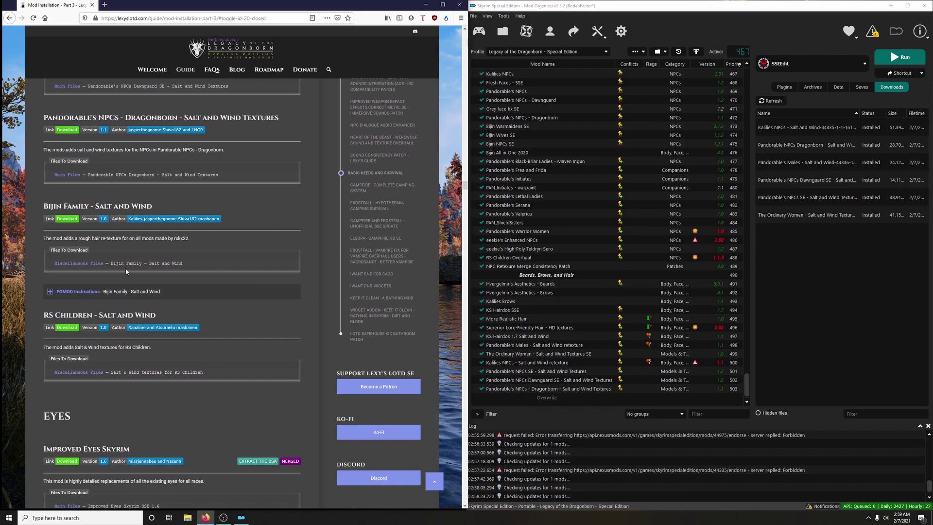
left_click(68, 219)
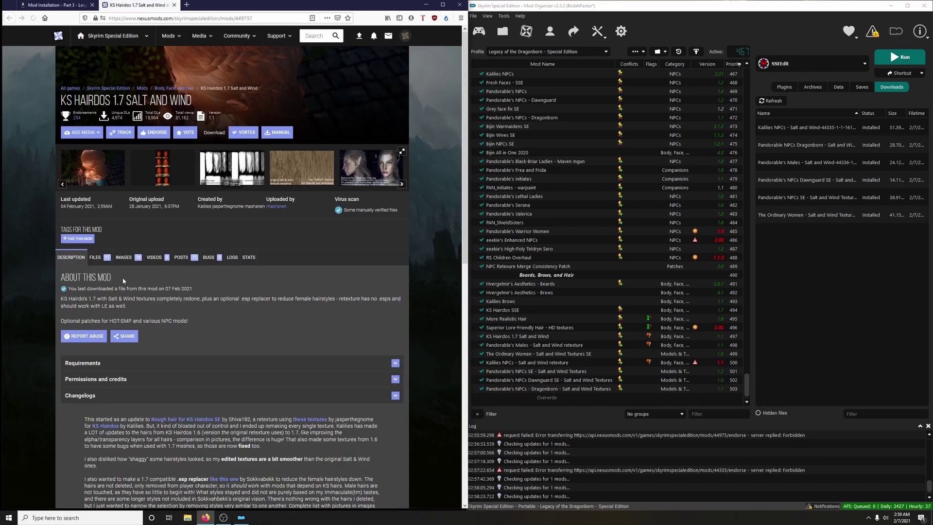
left_click(94, 257)
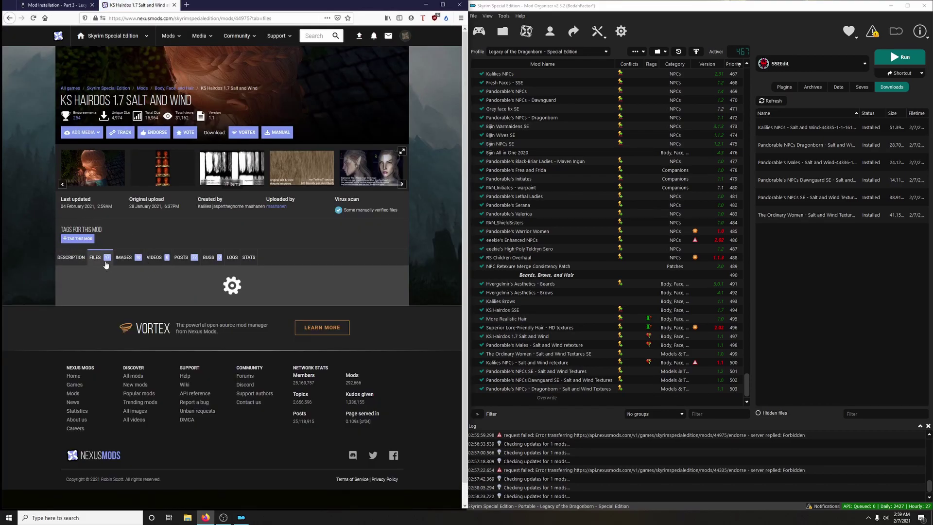
scroll(227, 314, "down", 2)
scroll(226, 313, "down", 9)
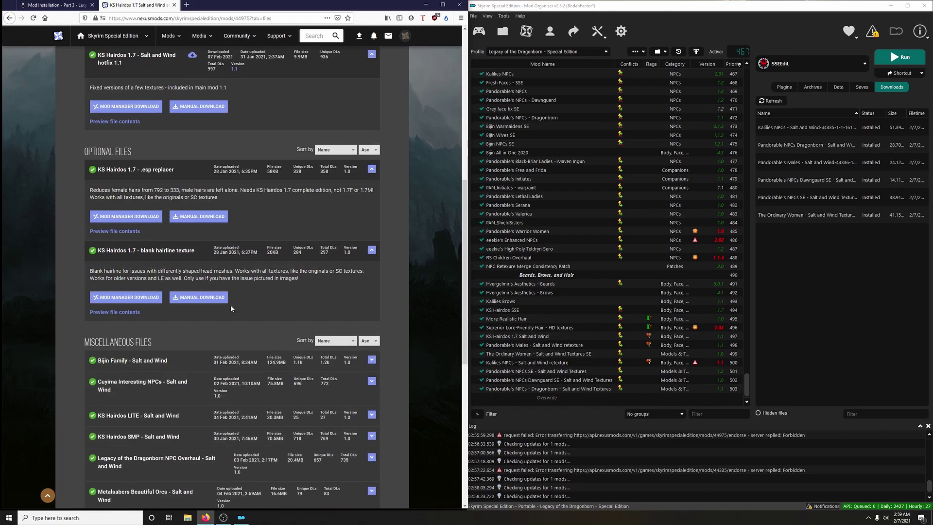
left_click(146, 253)
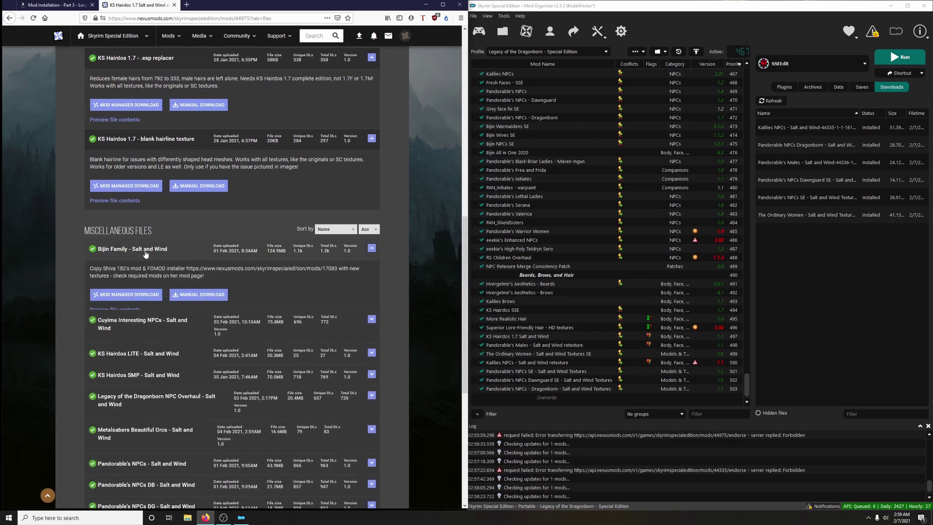
key("ctrl+shift+Tab")
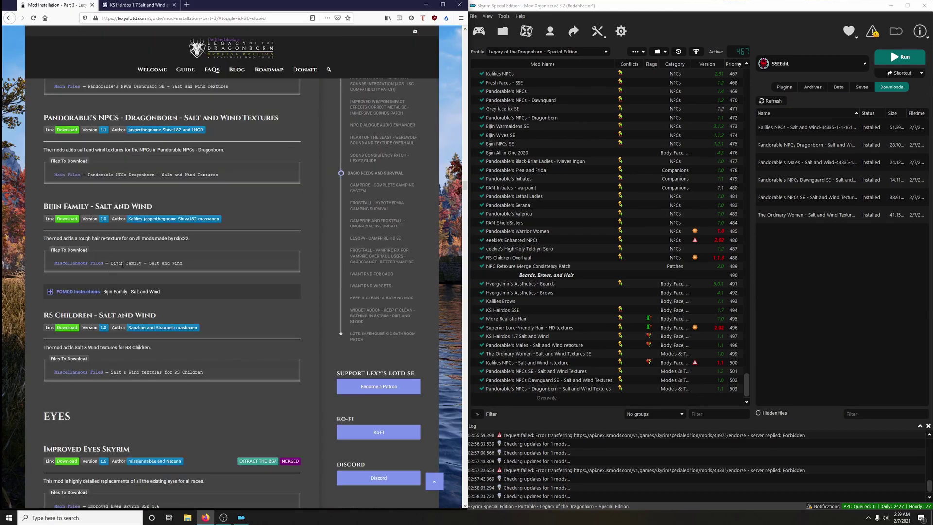
left_click(129, 6)
left_click(131, 298)
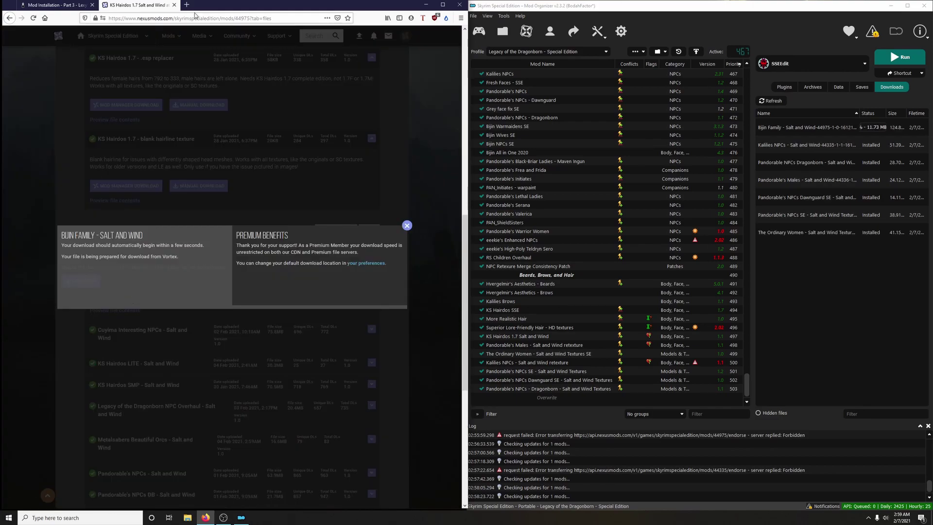
left_click(174, 5)
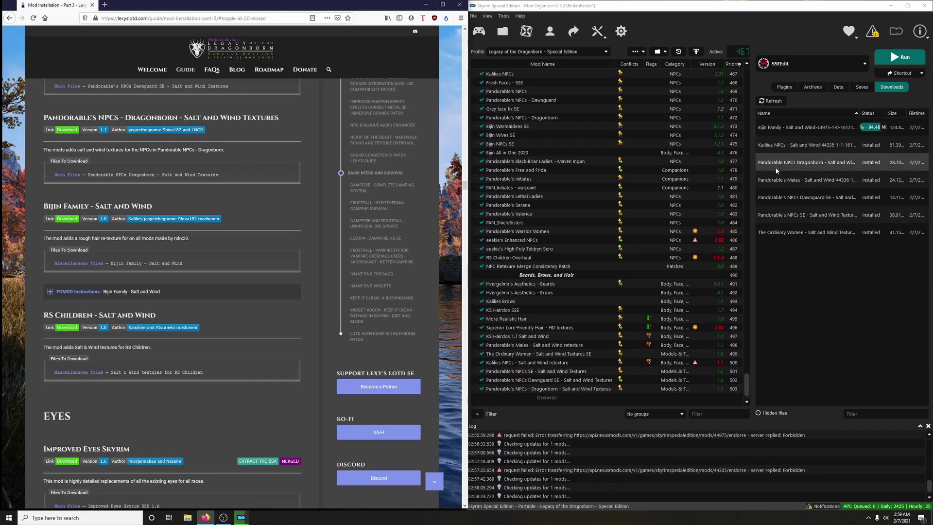
Step: Start the Bijin Family - Salt and Wind installer and select Bijin NPCs, Bijin Warmaidens and Bijin Wives, following the guide's FOMOD instructions
left_click(229, 294)
scroll(229, 294, "down", 3)
left_click_drag(811, 127, 598, 243)
left_click_drag(543, 161, 657, 125)
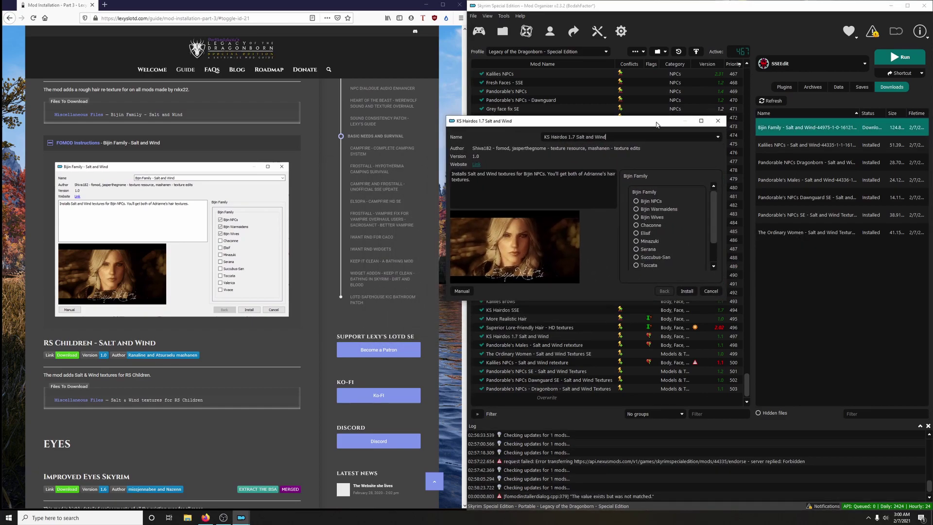
left_click(653, 201)
left_click(657, 211)
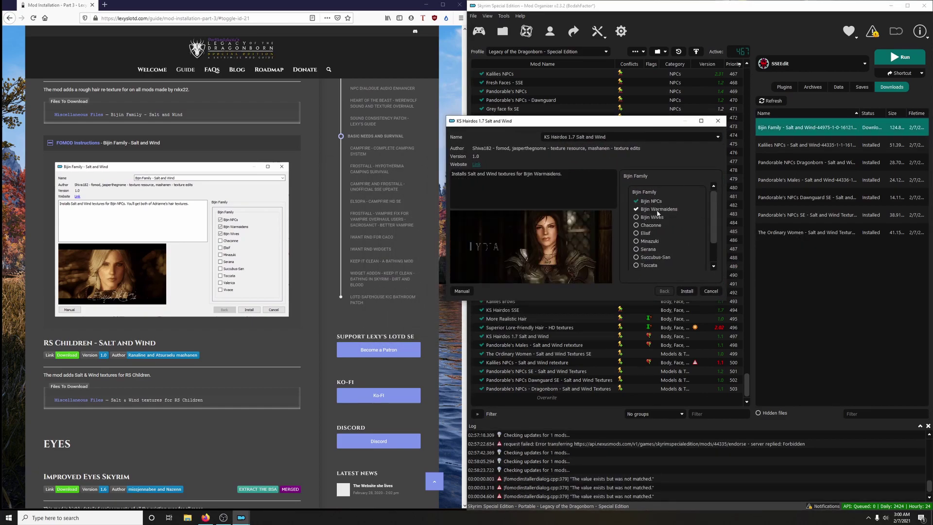
left_click(658, 218)
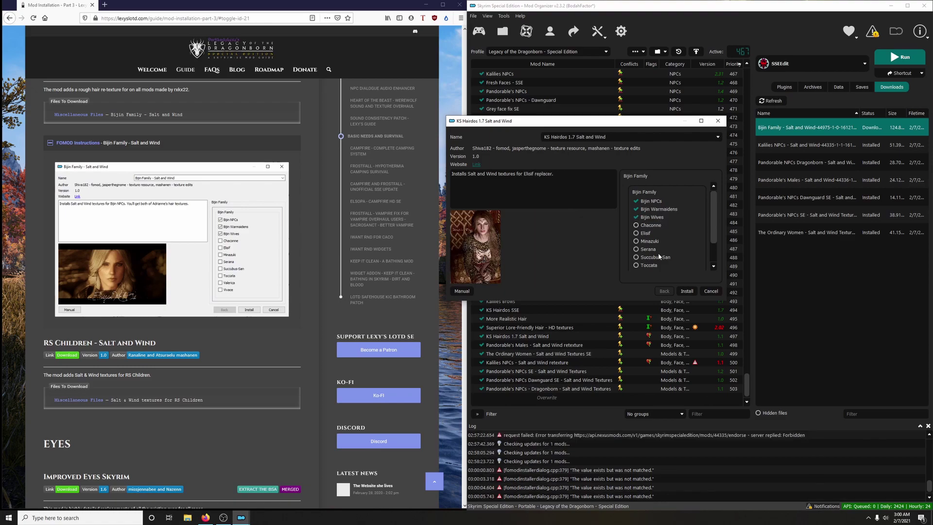
left_click_drag(637, 298, 638, 355)
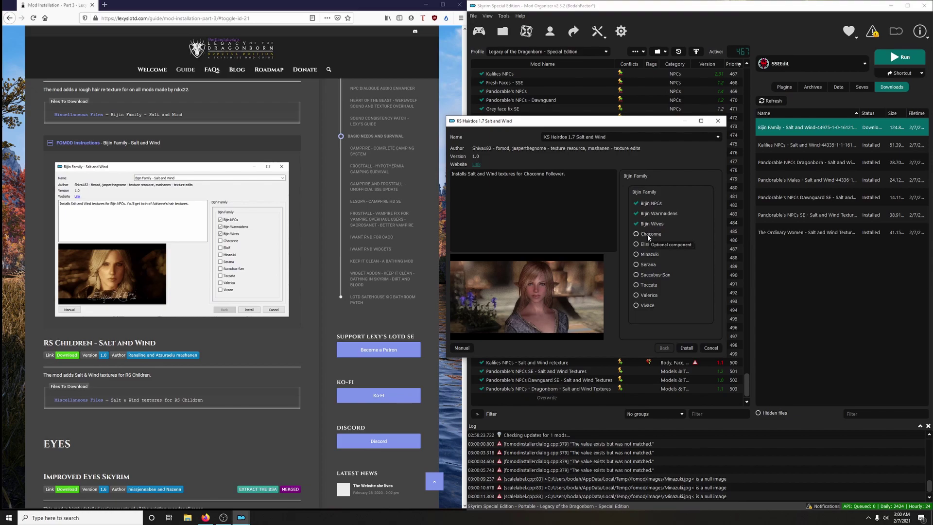
Step: Install the selected options as a separate mod named "Bijin Family - Salt and wind", enable it, and collapse the guide's FOMOD instructions
left_click(687, 349)
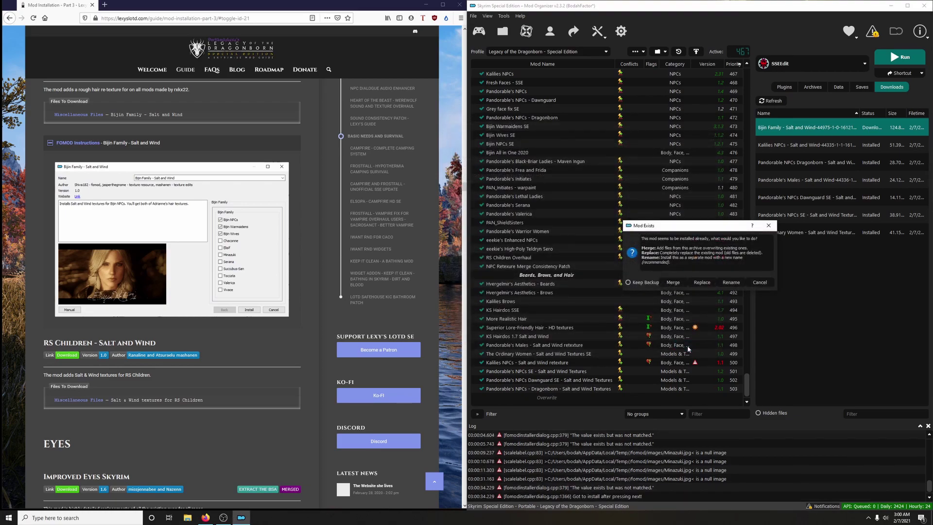
left_click(730, 282)
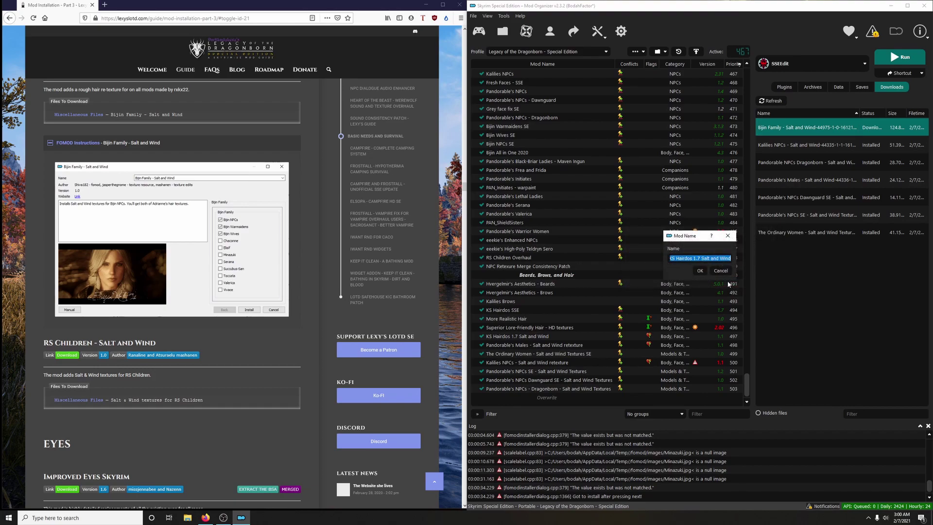
type("b")
left_click(700, 271)
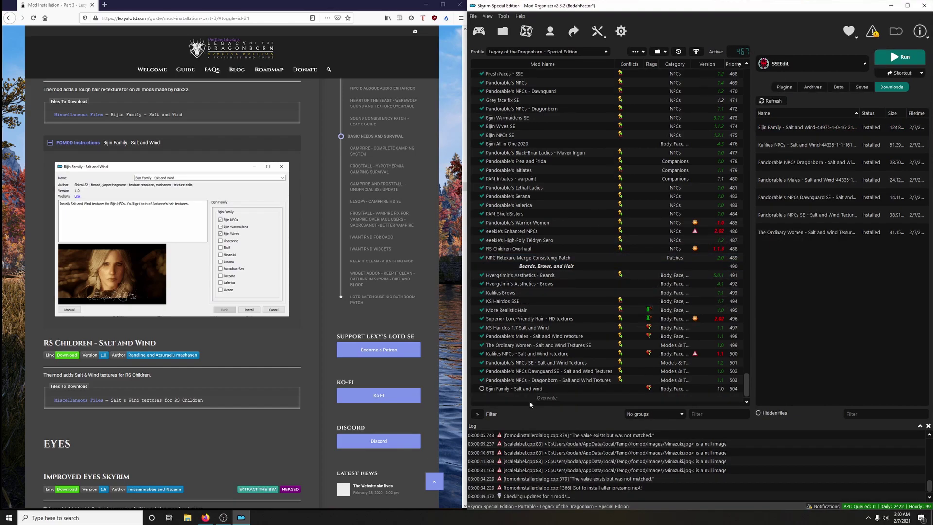
left_click(482, 389)
left_click(130, 145)
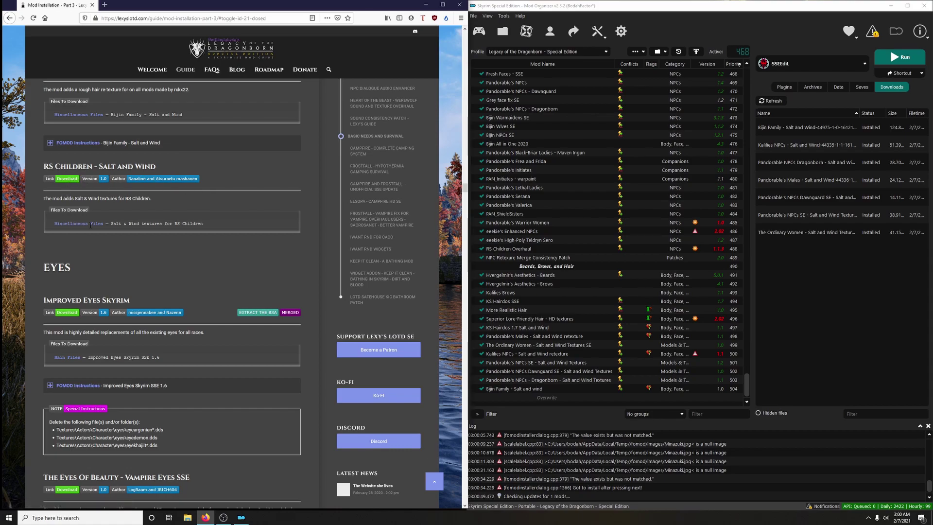
Step: Download the miscellaneous file RS Children - Salt and Wind, version 1.0, to the mod manager from the guide's link
left_click(73, 180)
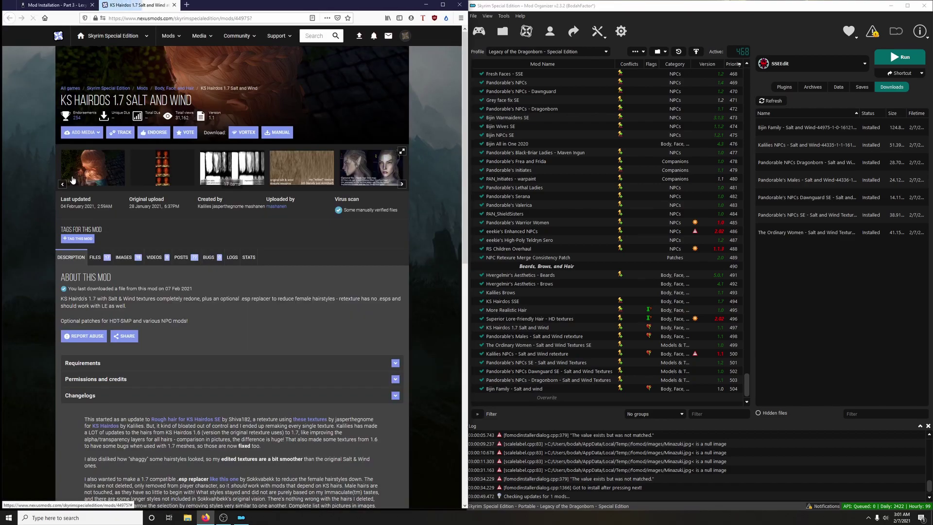
scroll(239, 237, "down", 12)
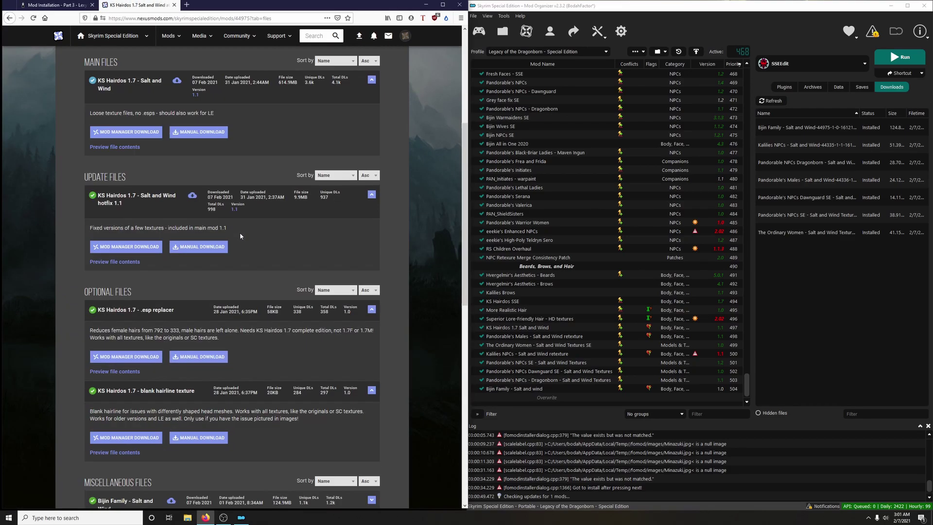
scroll(316, 239, "down", 1)
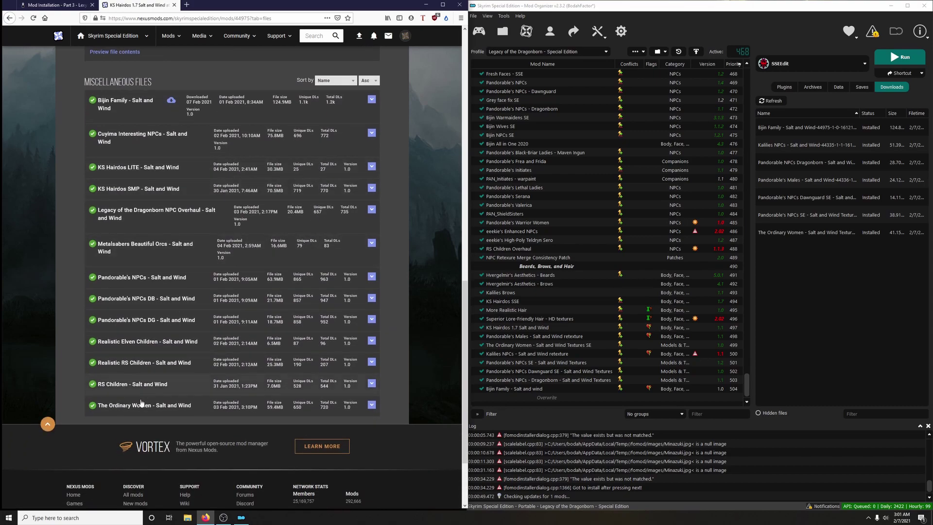
left_click(117, 386)
left_click(128, 432)
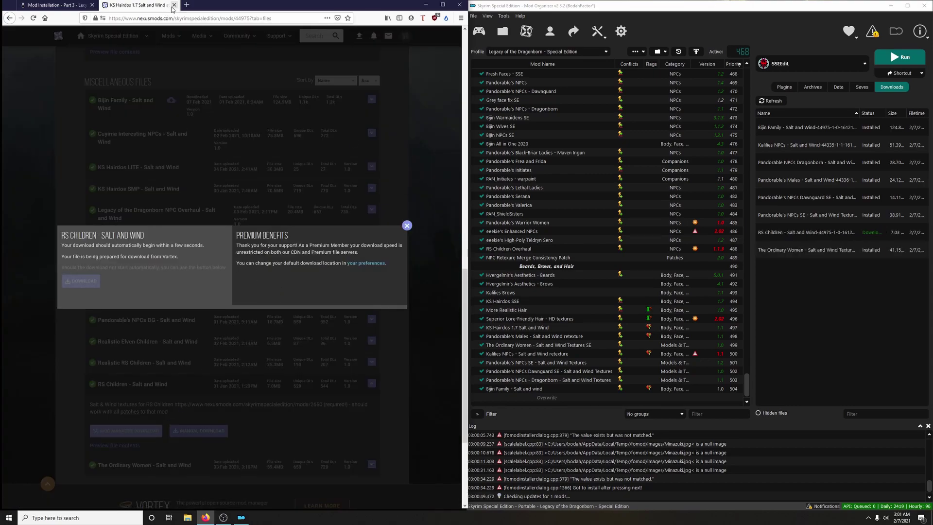
left_click(174, 5)
Step: Install the downloaded RS Children file as a mod named "RS Children - Salt and Wind" and enable it
double_click(791, 236)
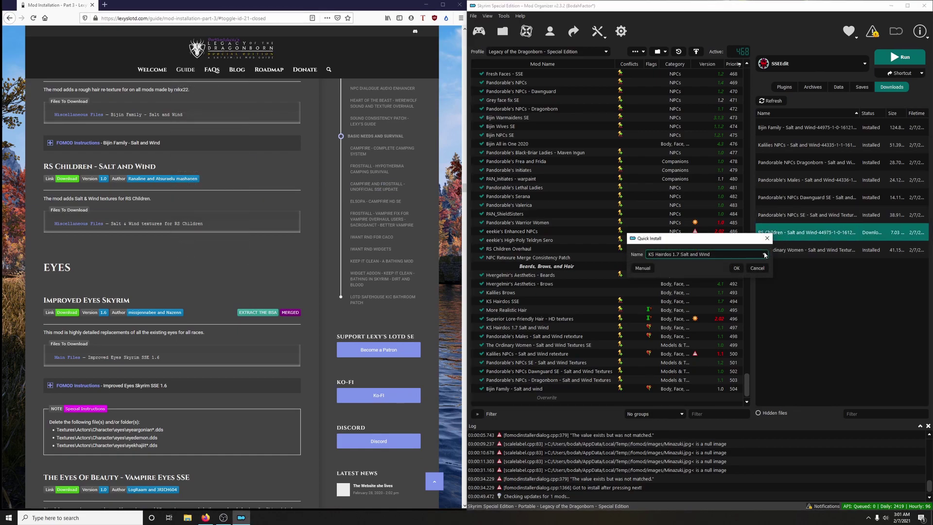
left_click(764, 254)
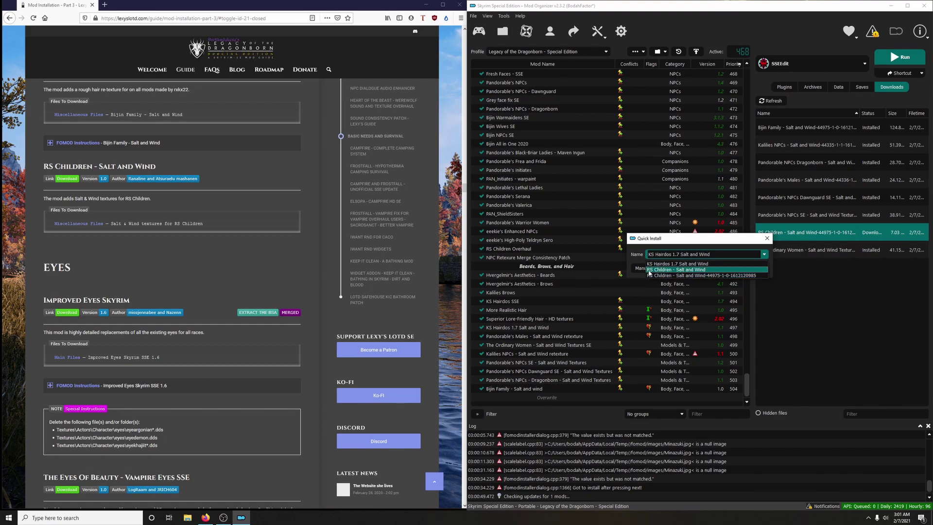
left_click(673, 270)
left_click(737, 270)
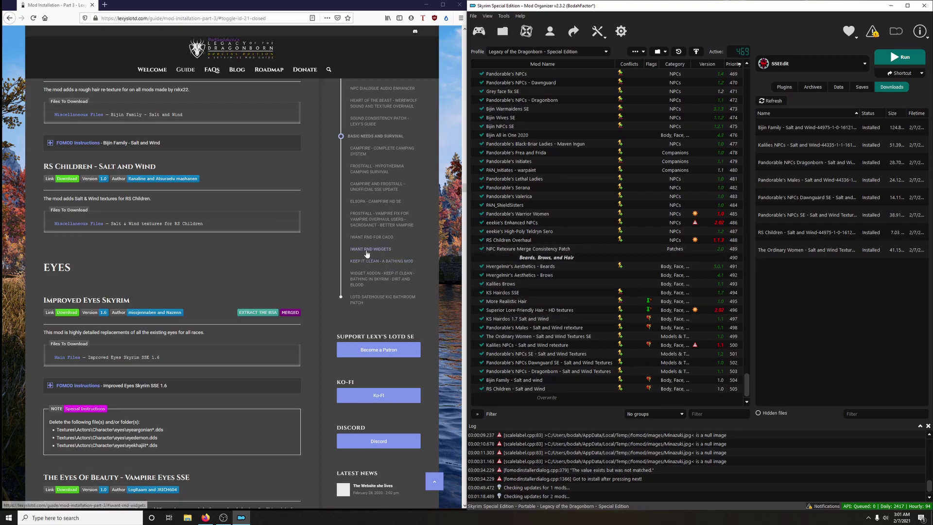
Step: Create a separator named "Eyes" at the end of the mod list, copying the name from the guide's section heading
scroll(344, 249, "down", 3)
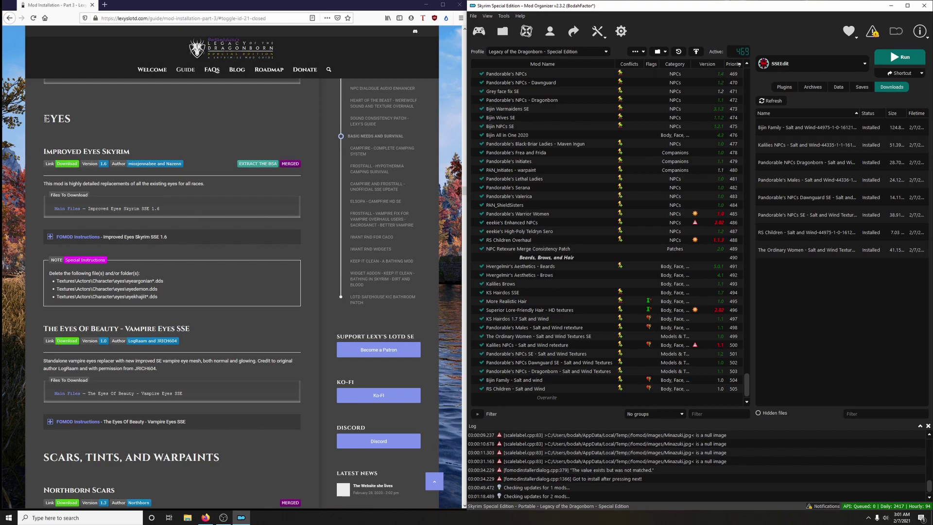
left_click_drag(45, 119, 83, 123)
right_click(64, 118)
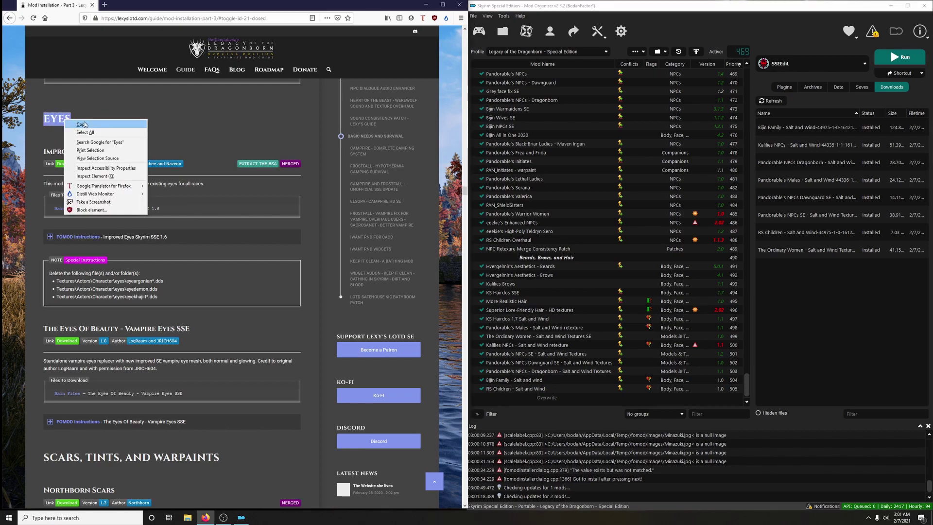
left_click(84, 124)
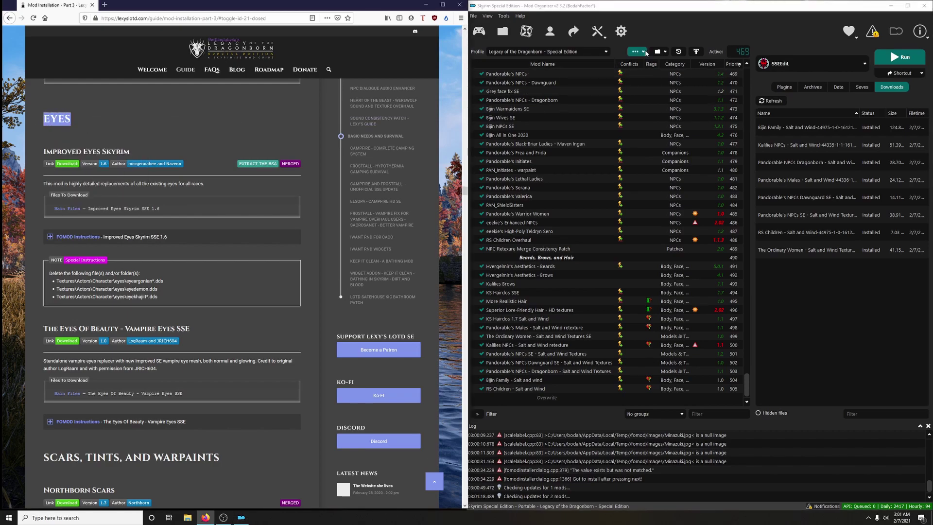
left_click(641, 52)
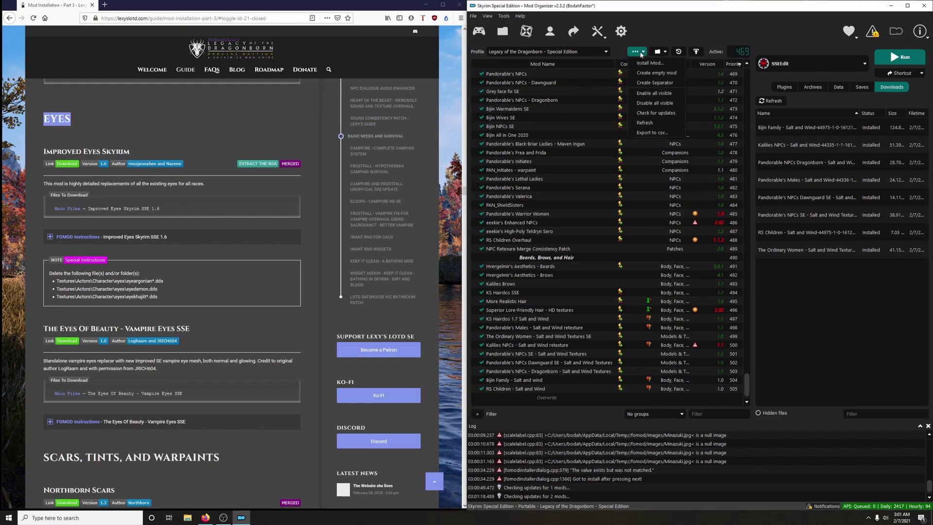
left_click(655, 82)
right_click(696, 262)
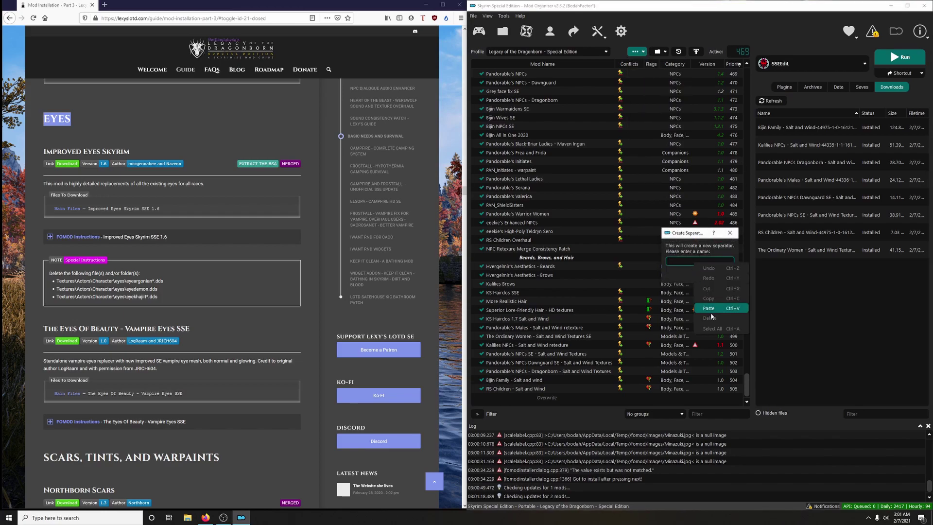
left_click(710, 311)
left_click(707, 274)
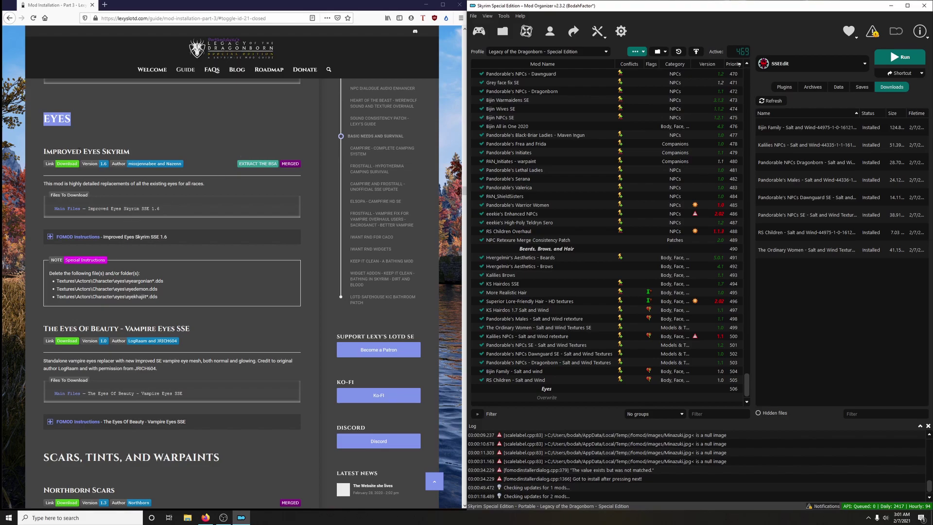
Step: Download the main file Improved Eyes Skyrim SSE 1.6 to the mod manager from the guide's link
left_click(70, 163)
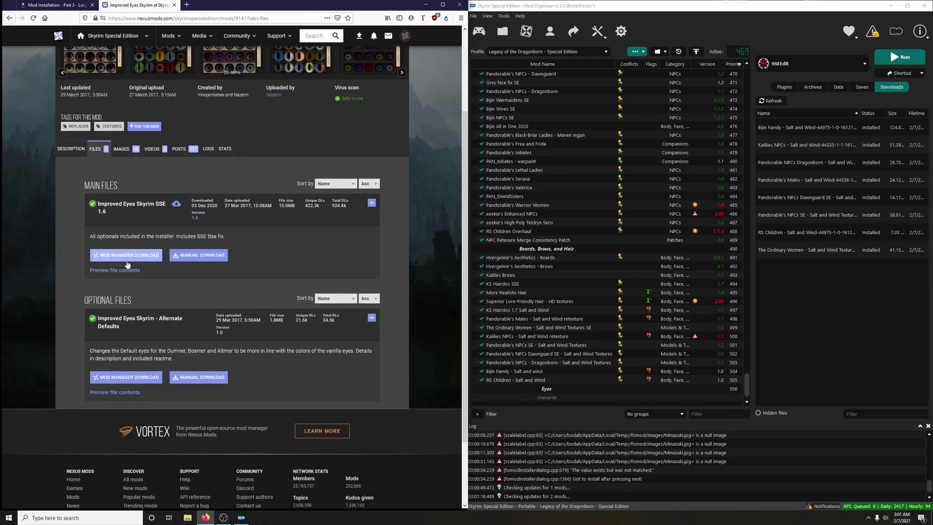
left_click(128, 264)
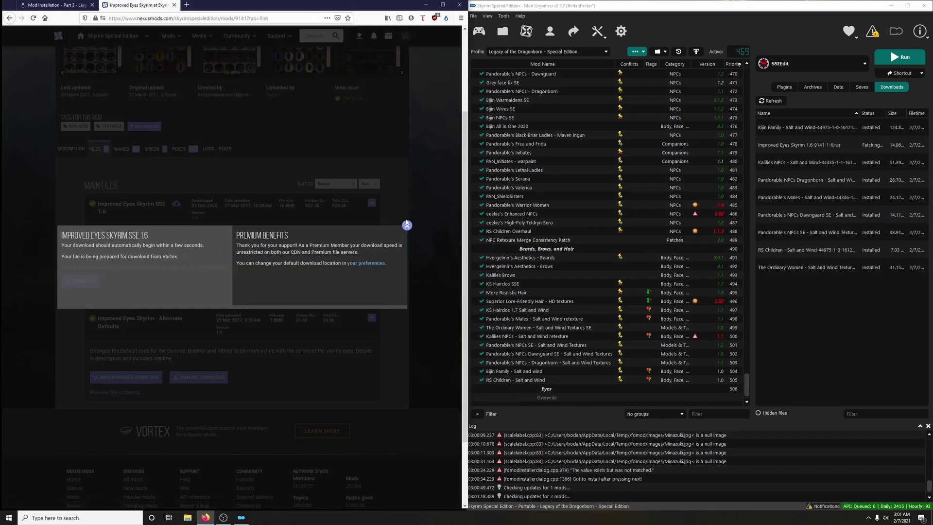
left_click(174, 5)
Step: Install Improved Eyes Skyrim per the guide's FOMOD instructions with Complete, Complete - Full, Dawnguard, and None for werewolf, vampire and Serana eyes, and unpack its BSA
left_click(118, 242)
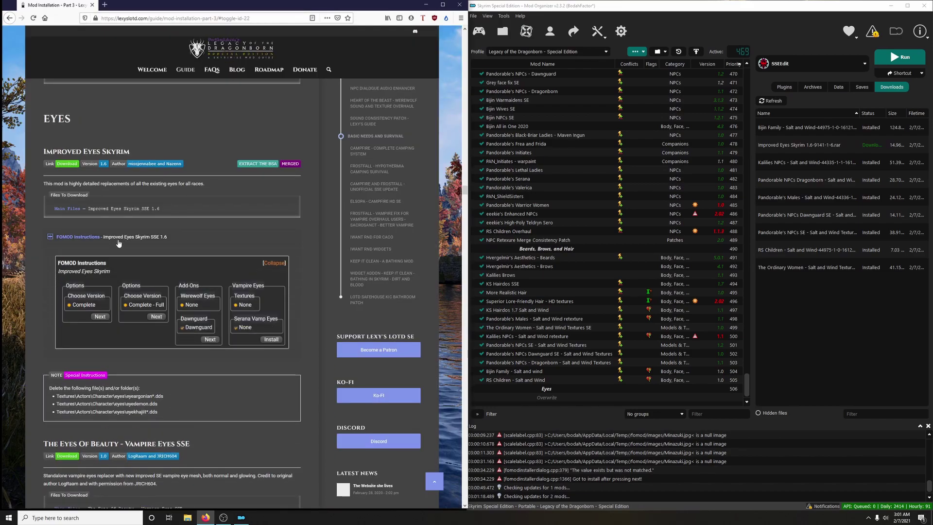
double_click(822, 143)
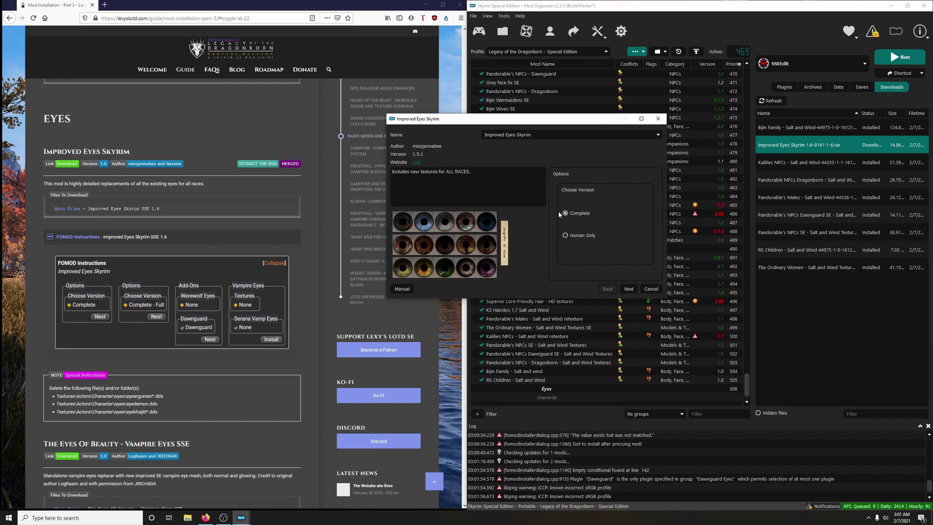
left_click(628, 289)
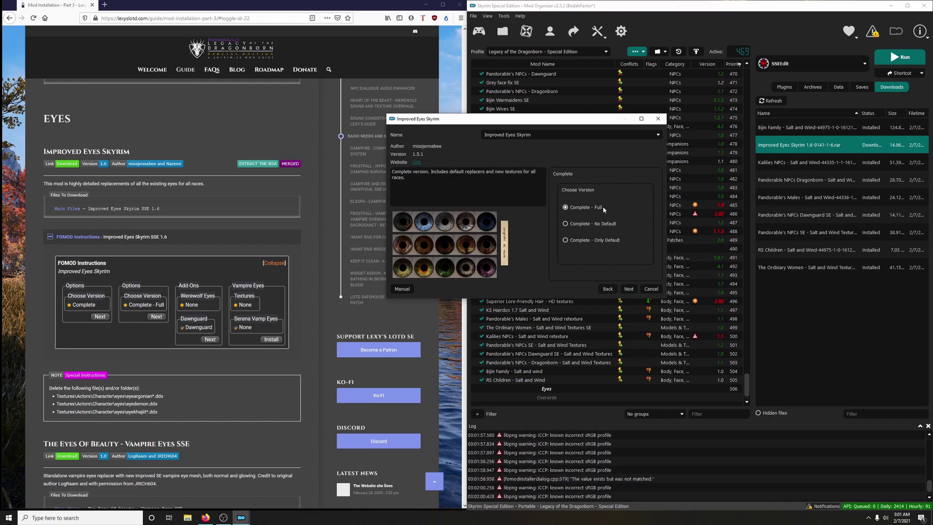
left_click(634, 291)
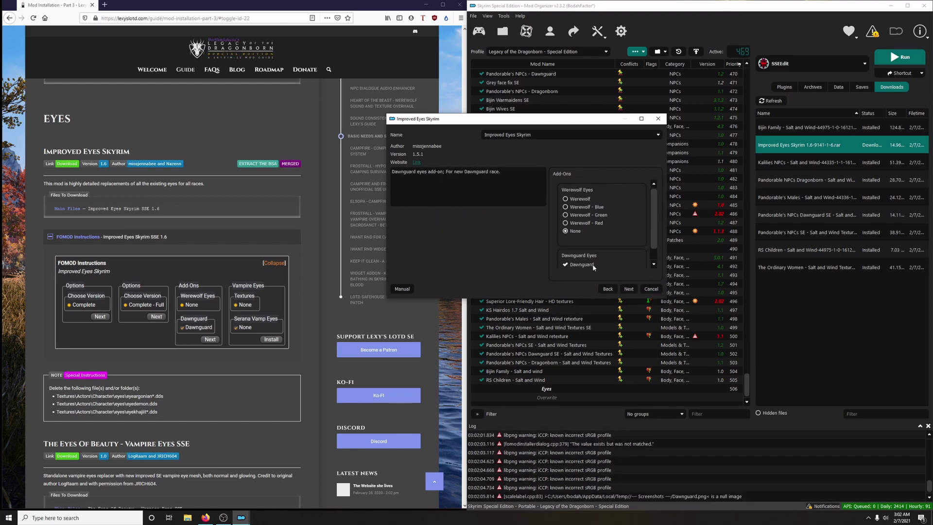
left_click(629, 288)
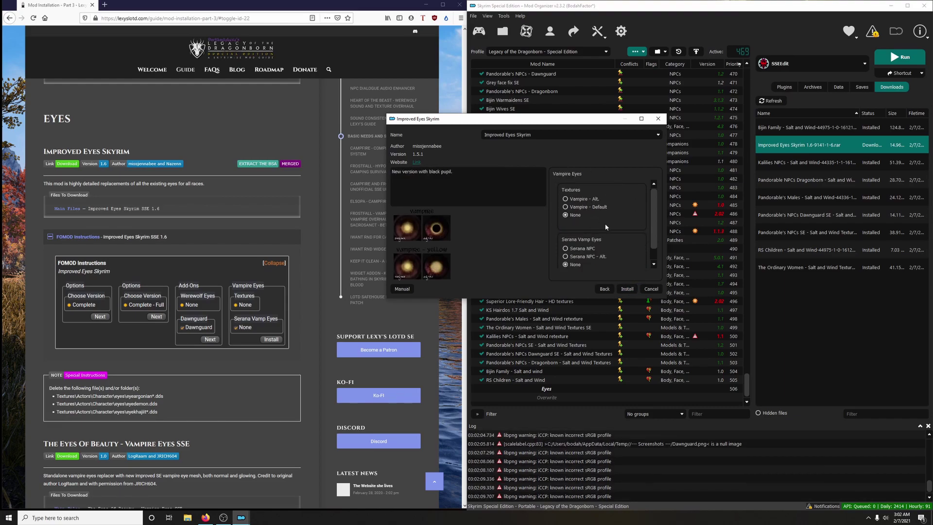
left_click(627, 289)
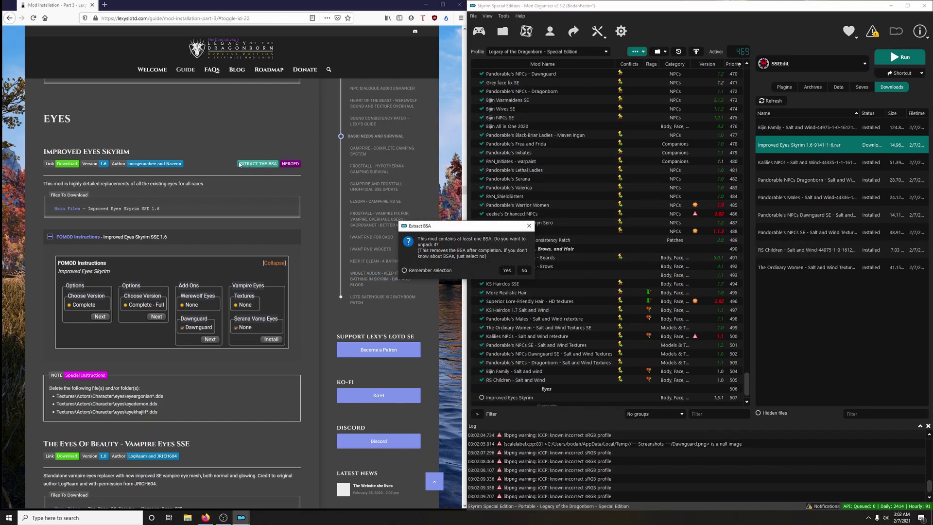
left_click(506, 270)
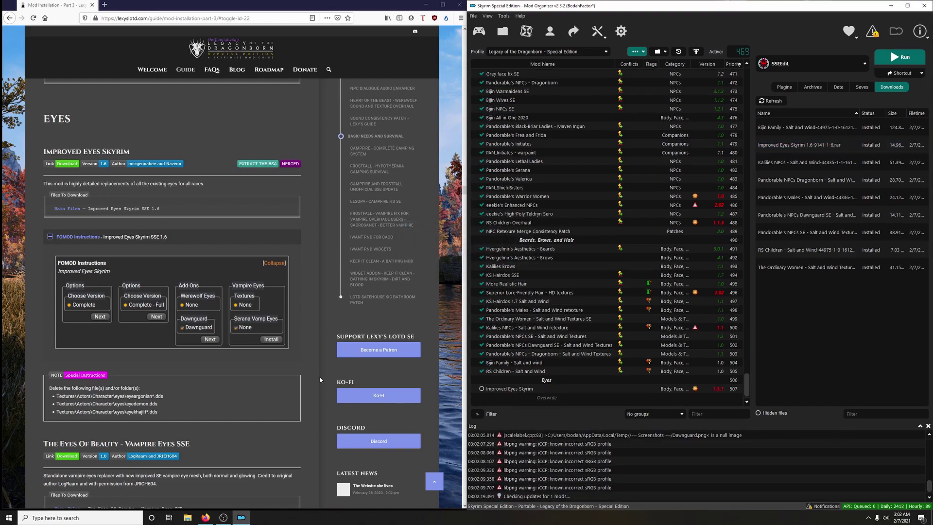
Step: Open the Improved Eyes Skyrim mod in File Explorer and go to its Textures\actors\Character\eyes folder
scroll(169, 350, "down", 3)
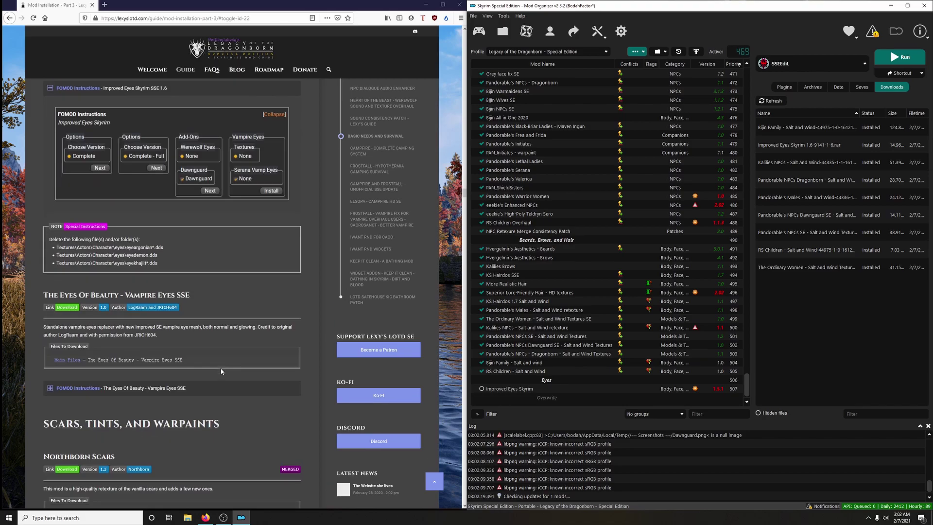
left_click(496, 392)
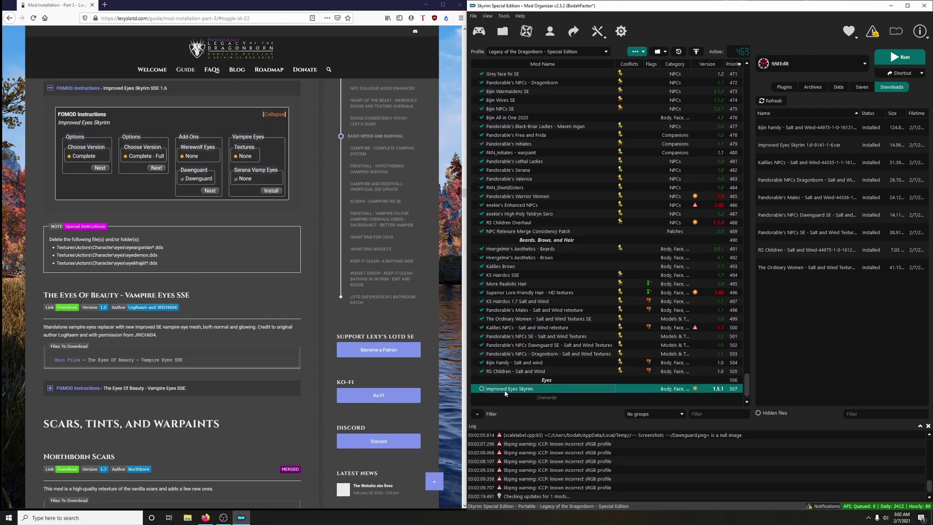
right_click(504, 390)
left_click(529, 381)
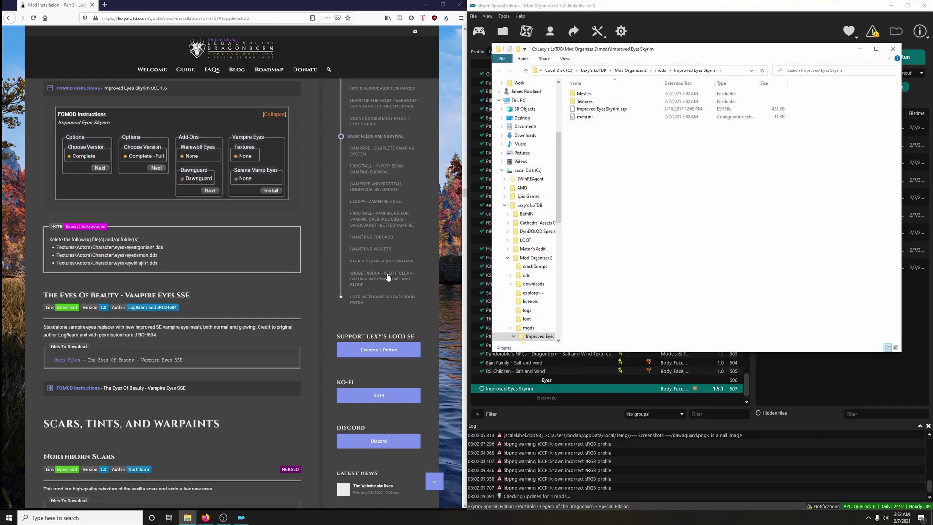
double_click(590, 102)
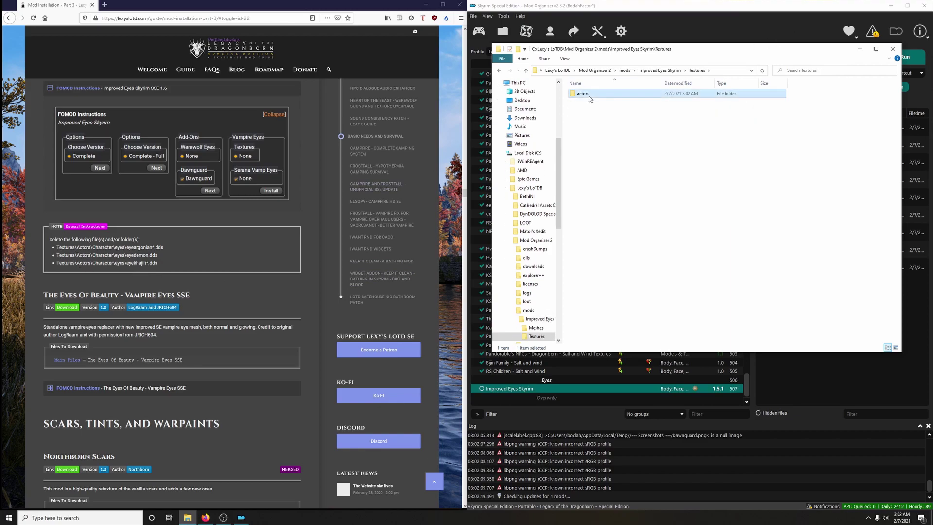
double_click(583, 94)
double_click(583, 94)
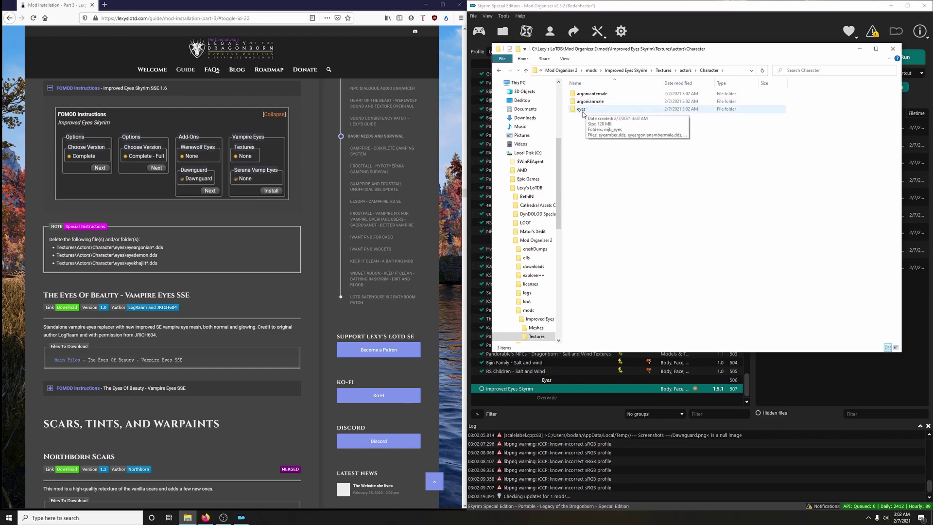
double_click(582, 109)
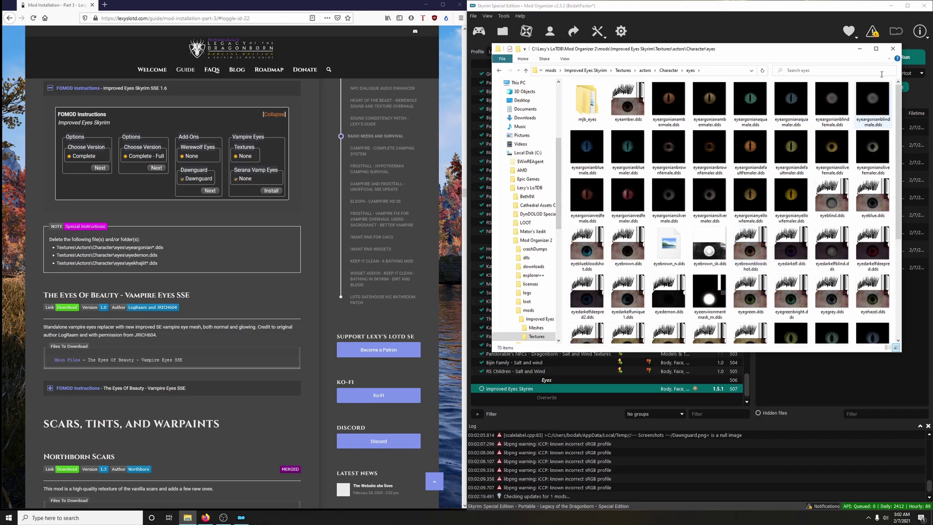
Step: Search the eyes folder for "eyeargonian" and delete all matching texture files
left_click(809, 68)
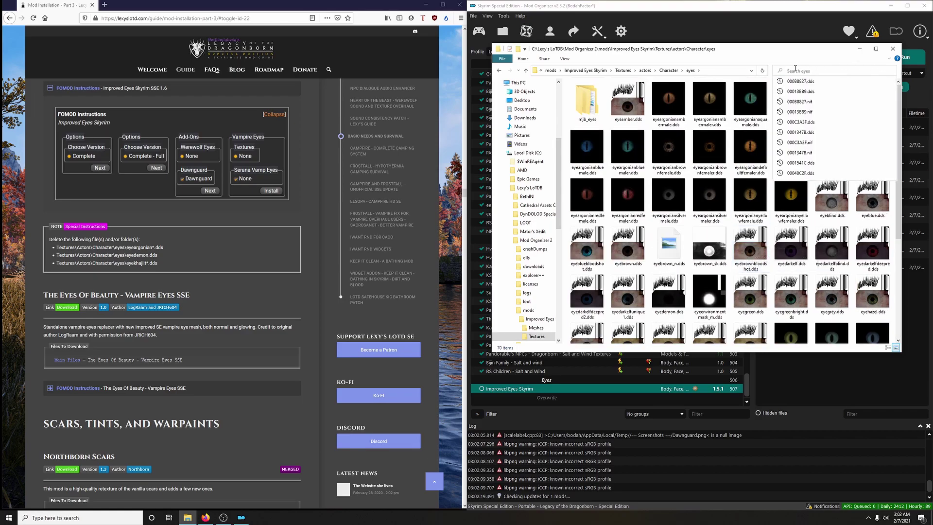
type("eyeargonian")
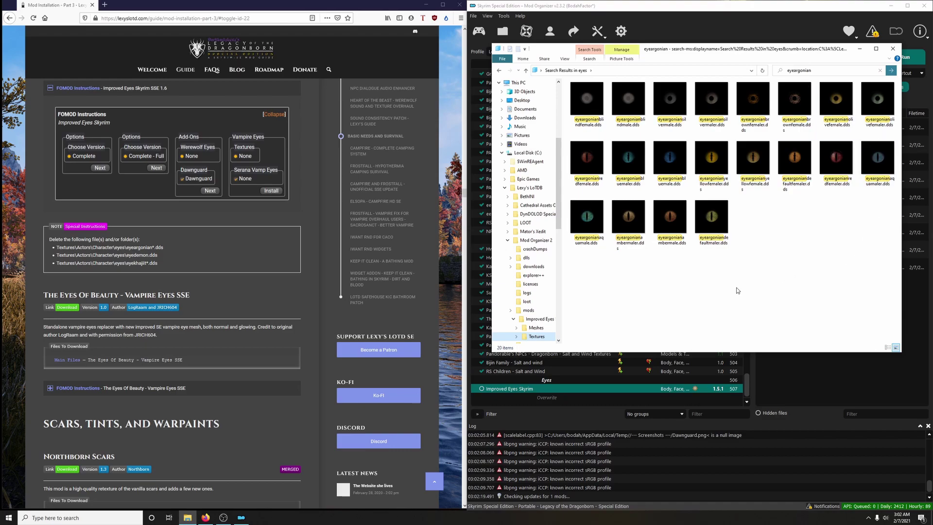
left_click_drag(577, 283, 895, 102)
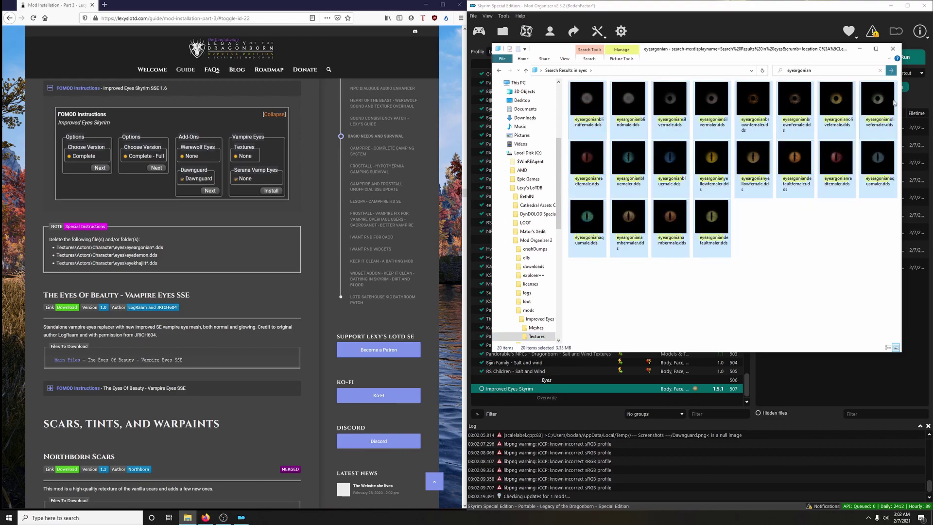
right_click(895, 103)
left_click(861, 177)
left_click(819, 246)
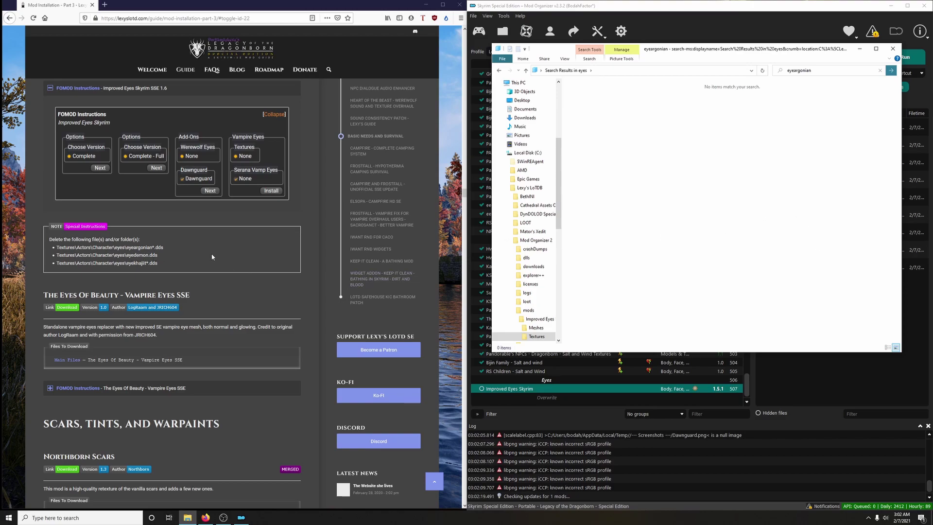
Step: Search the eyes folder for "eyedemon" and delete eyedemon.dds
left_click(802, 71)
type("eyedemon")
key("Return")
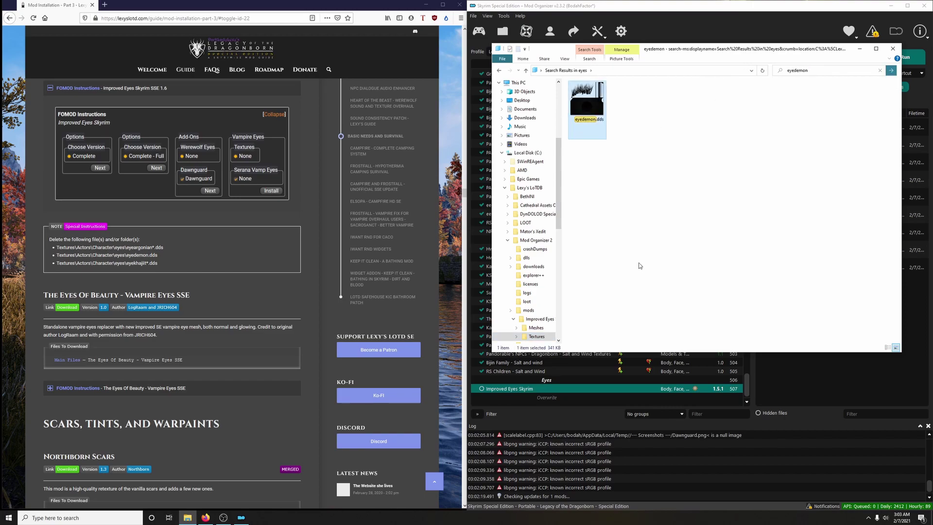
key("Delete")
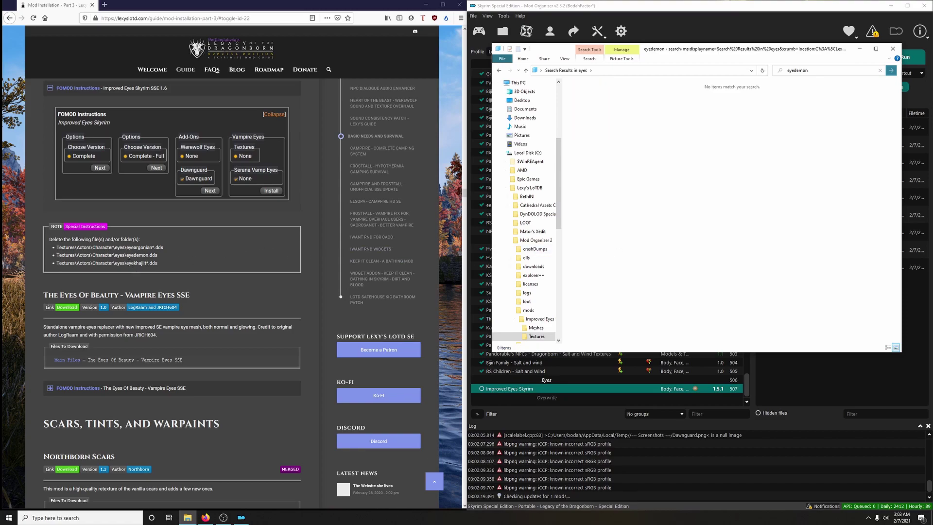
Step: Search the eyes folder for "eyekhajii", copied from the guide's special instructions, and delete all matching texture files
left_click_drag(127, 263, 142, 263)
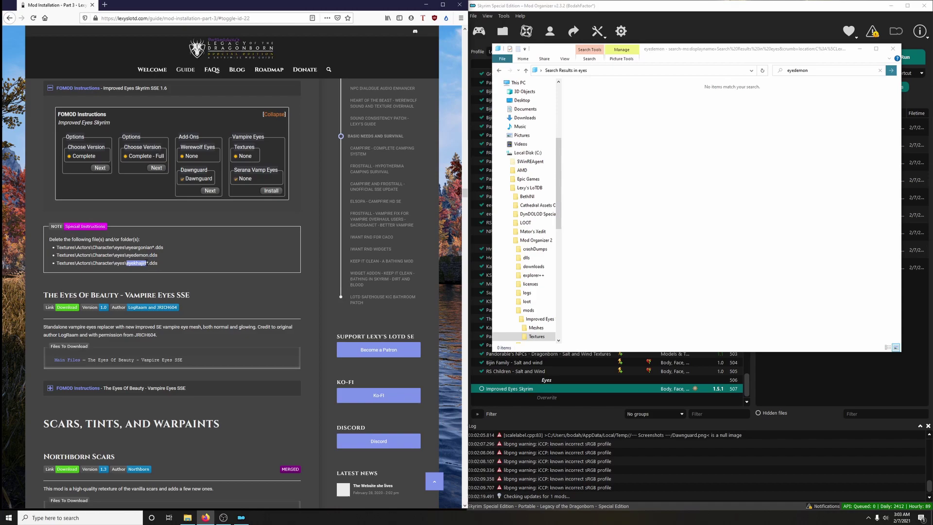
right_click(143, 263)
left_click(156, 269)
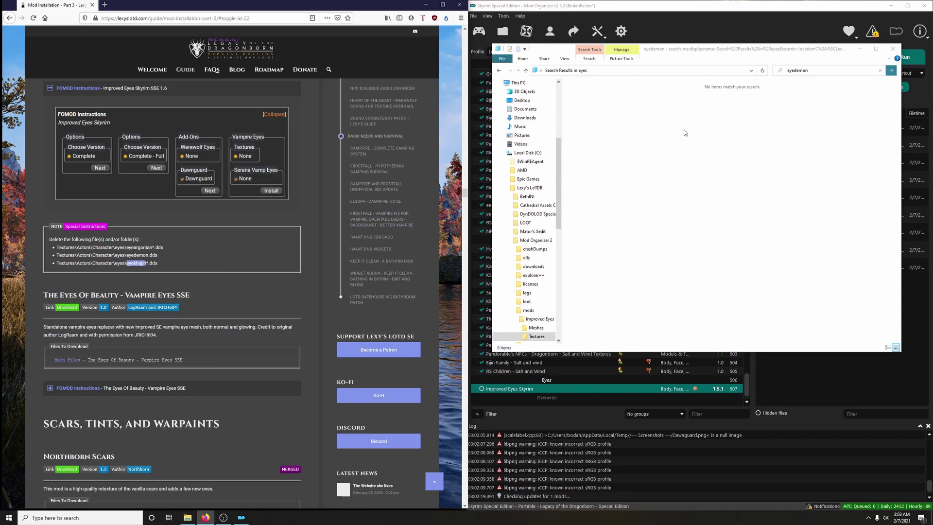
left_click(813, 71)
right_click(813, 70)
left_click(805, 102)
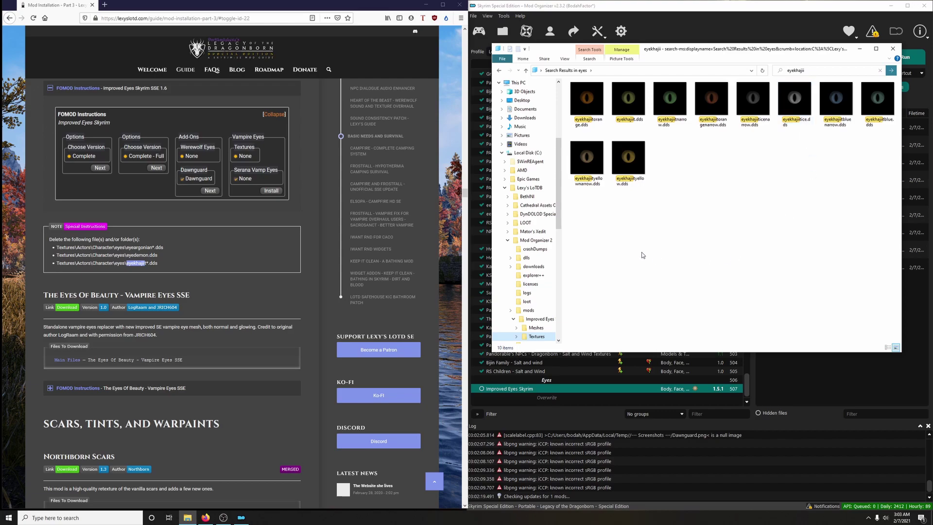
left_click_drag(579, 221, 897, 90)
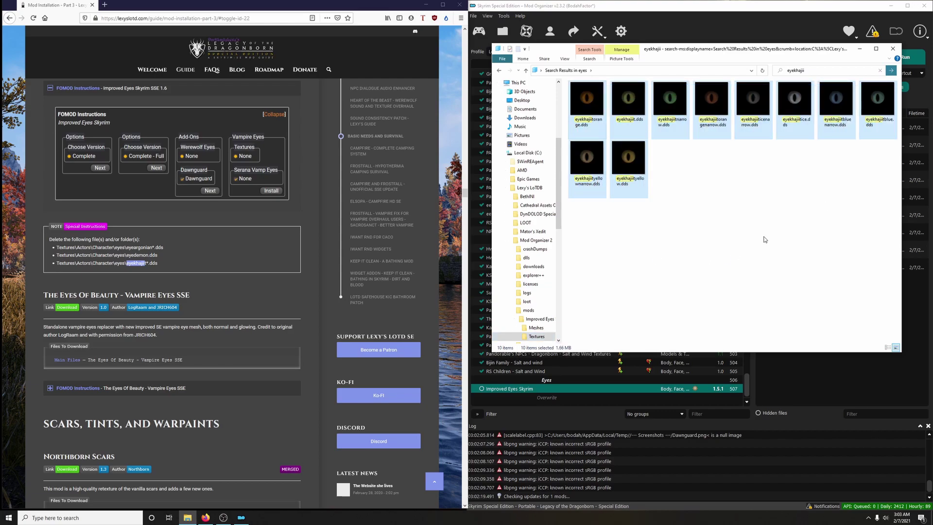
key("Delete")
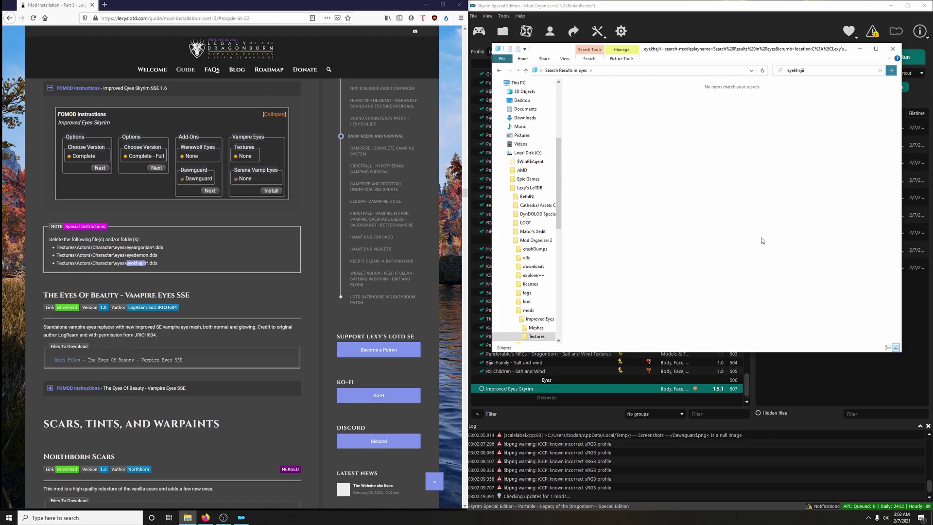
Step: Close the eyes folder search window and enable the Improved Eyes Skyrim mod in the mod list
left_click(893, 49)
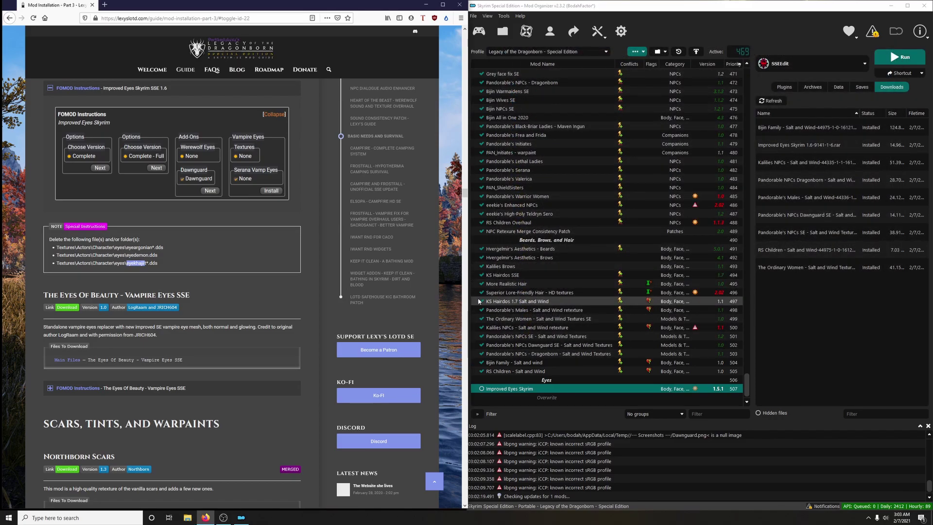
left_click(482, 390)
left_click(482, 390)
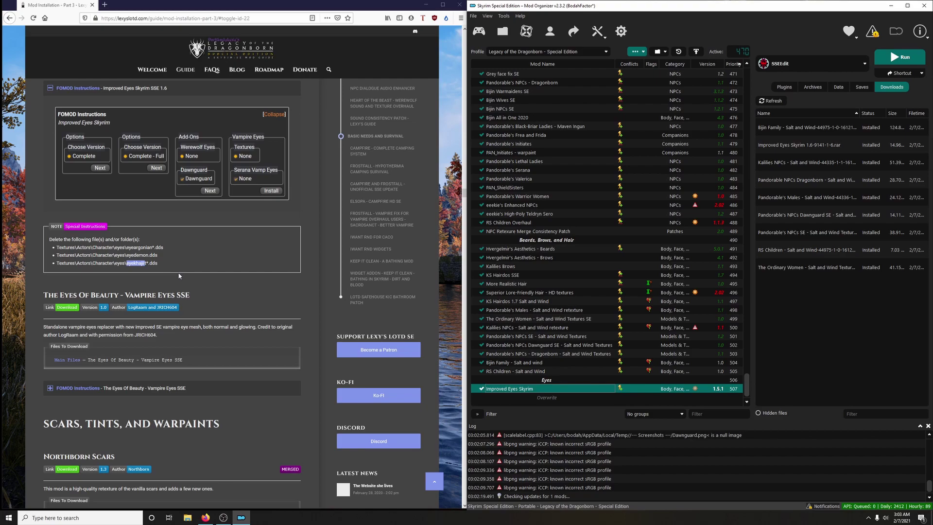
Step: Download the main file of The Eyes Of Beauty - Vampire Eyes SSE from Nexus Mods into the mod manager and return to the guide
scroll(180, 277, "down", 2)
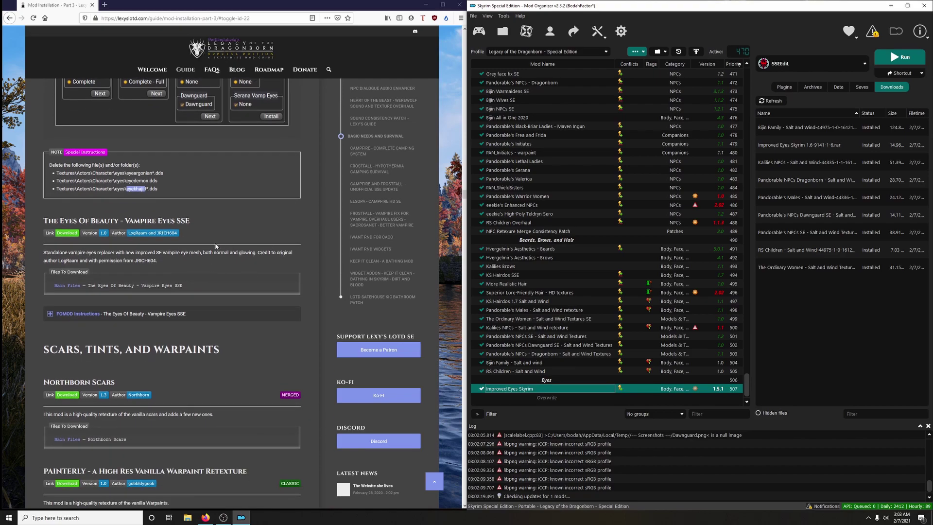
scroll(271, 250, "down", 1)
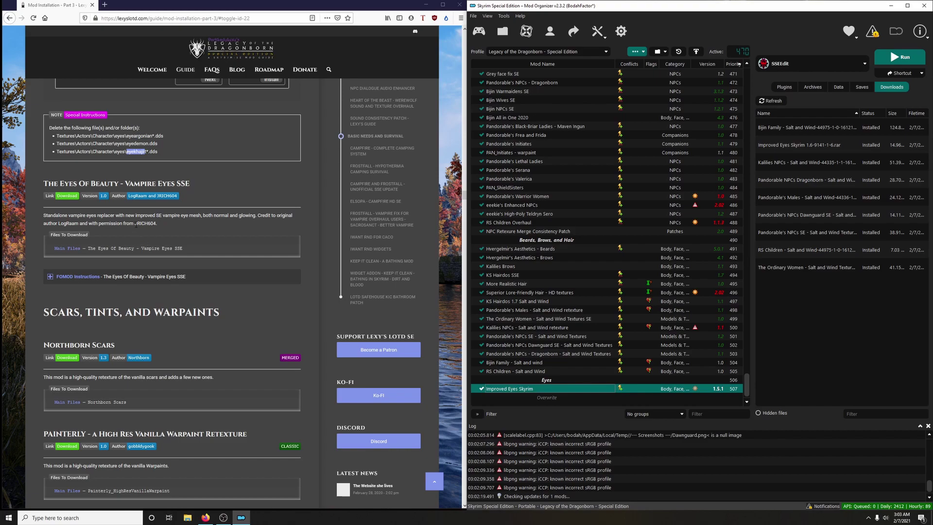
left_click(73, 196)
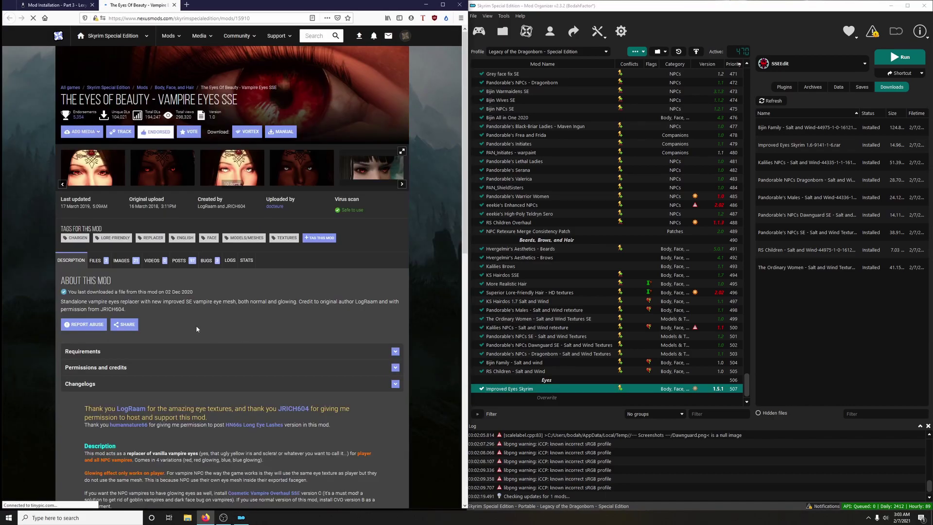
left_click(95, 260)
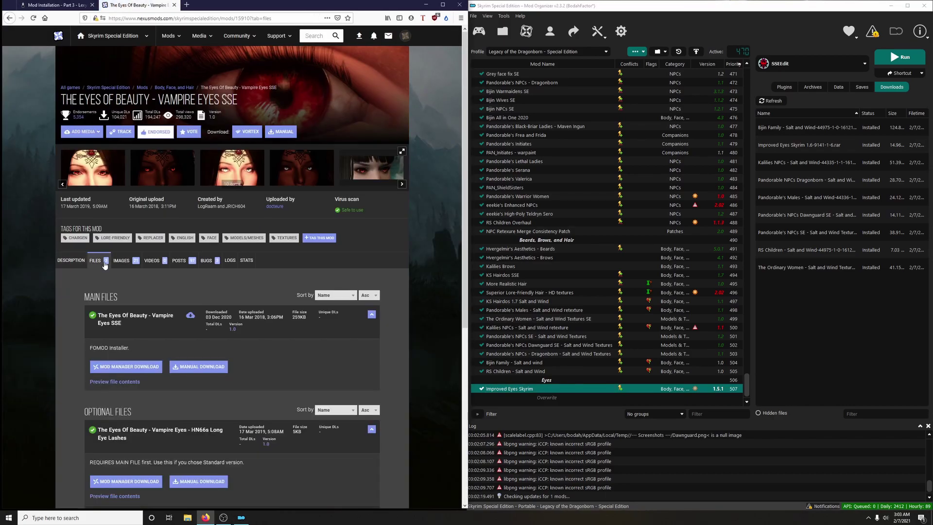
scroll(102, 262, "down", 2)
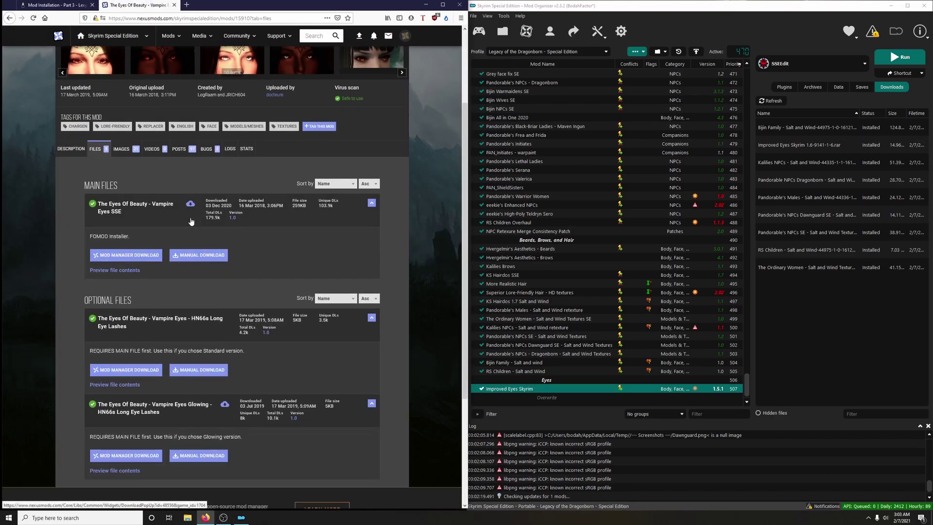
left_click(60, 7)
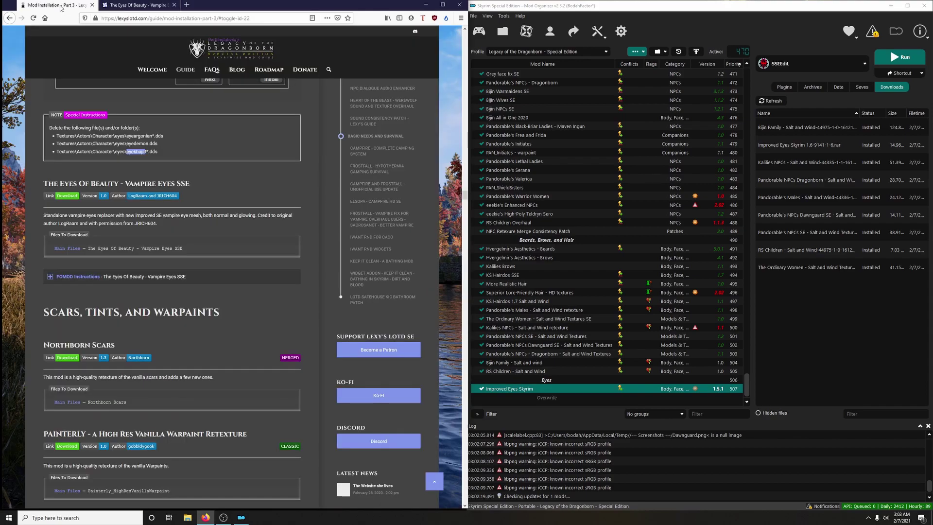
left_click(144, 7)
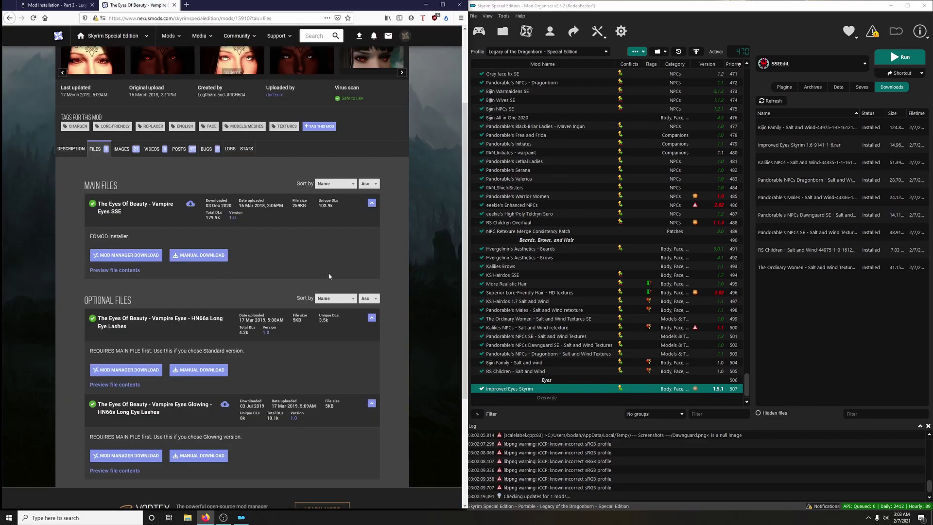
left_click(160, 256)
key("ctrl+w")
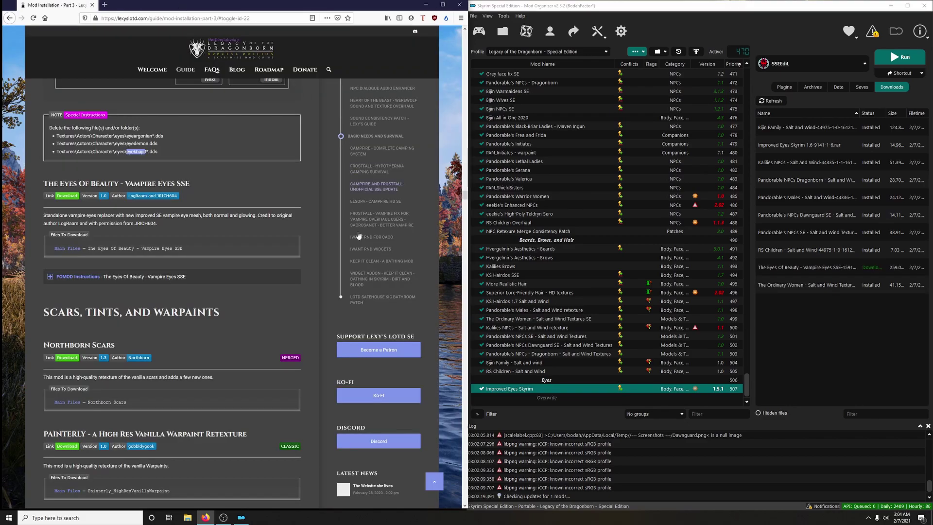
Step: Install the downloaded The Eyes Of Beauty - Vampire Eyes SSE archive following the guide's FOMOD instructions and enable the mod
left_click(78, 277)
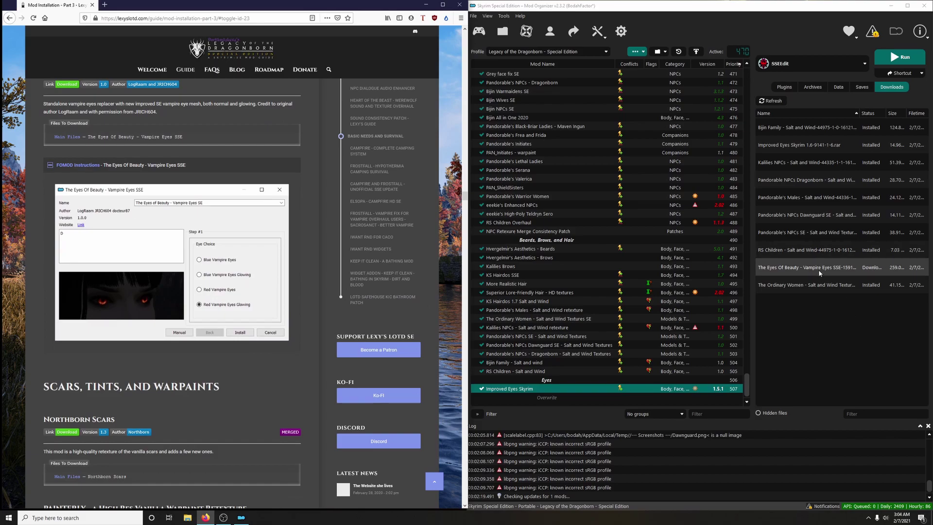
double_click(819, 269)
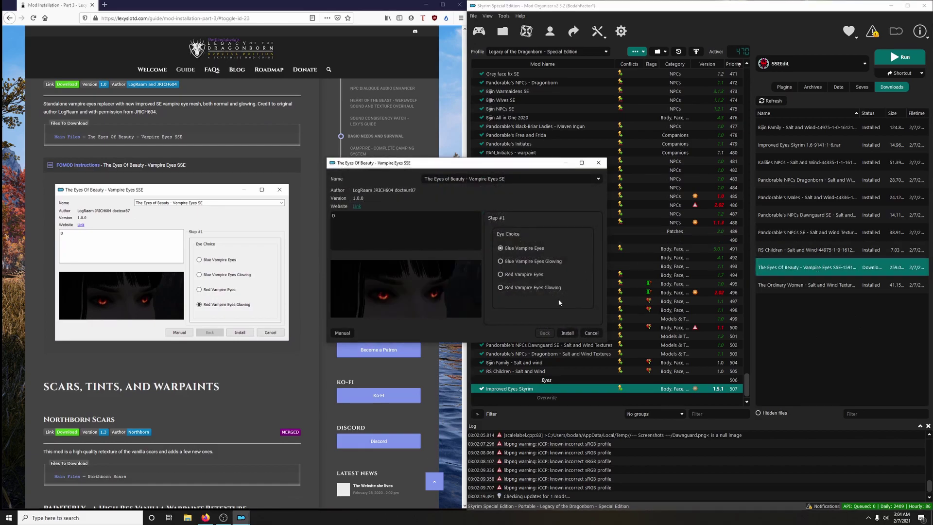
left_click(565, 333)
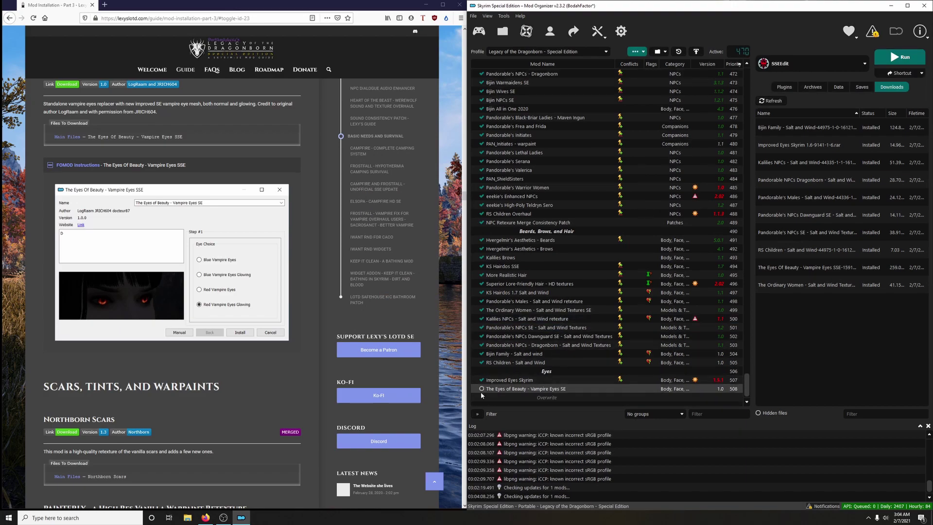
left_click(482, 389)
left_click(291, 165)
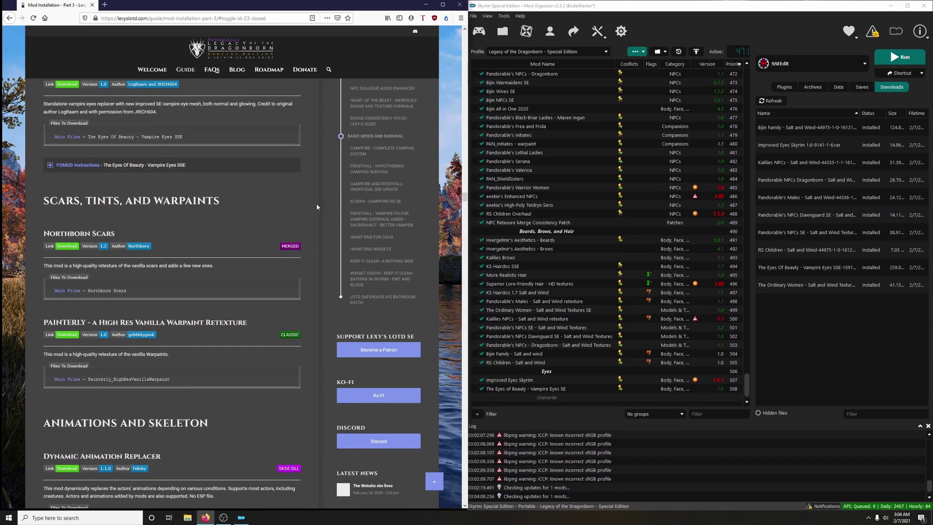
Step: Create a mod list separator named "Scars, Tints, and Warpaints", copying the name from the guide's section heading
scroll(292, 240, "down", 10)
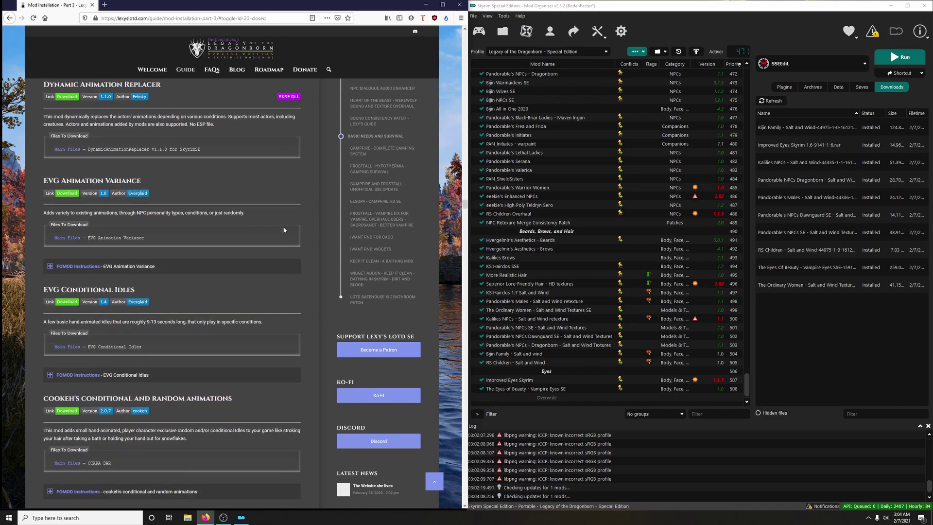
scroll(282, 227, "down", 12)
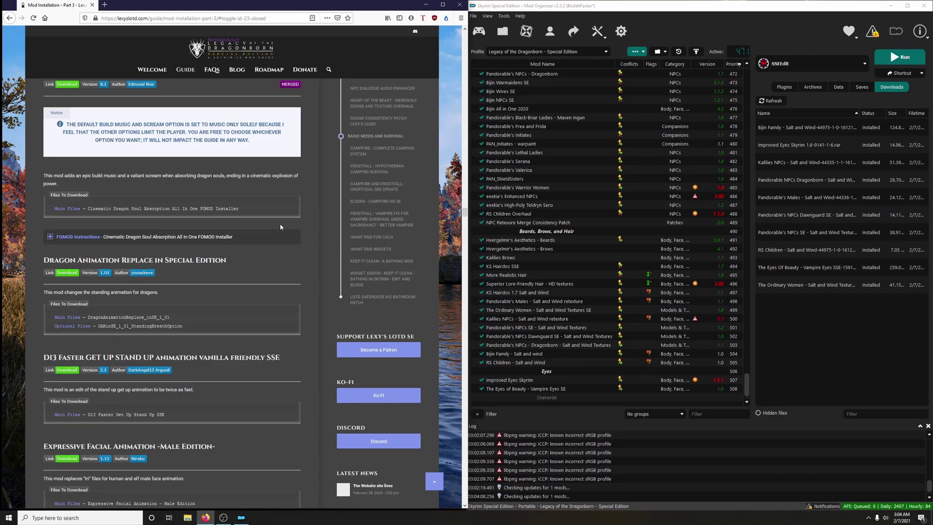
scroll(280, 227, "up", 20)
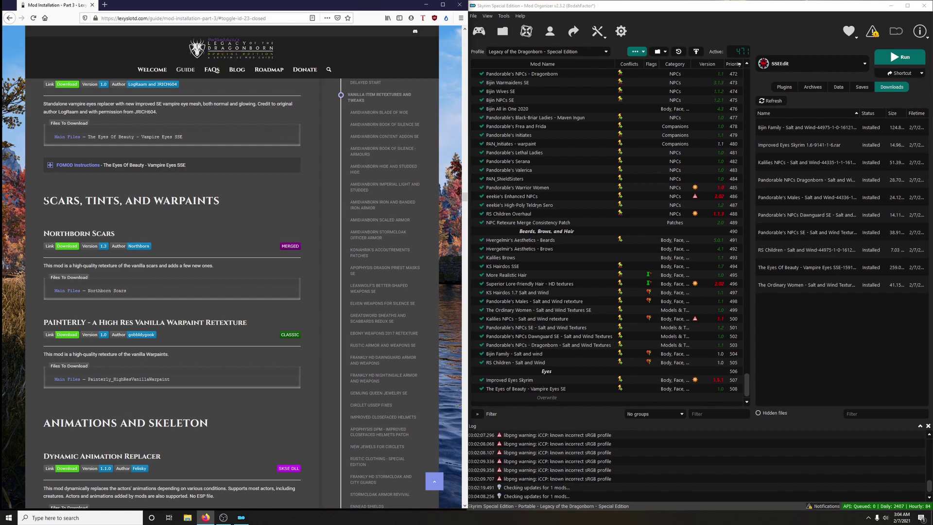
left_click_drag(43, 201, 209, 200)
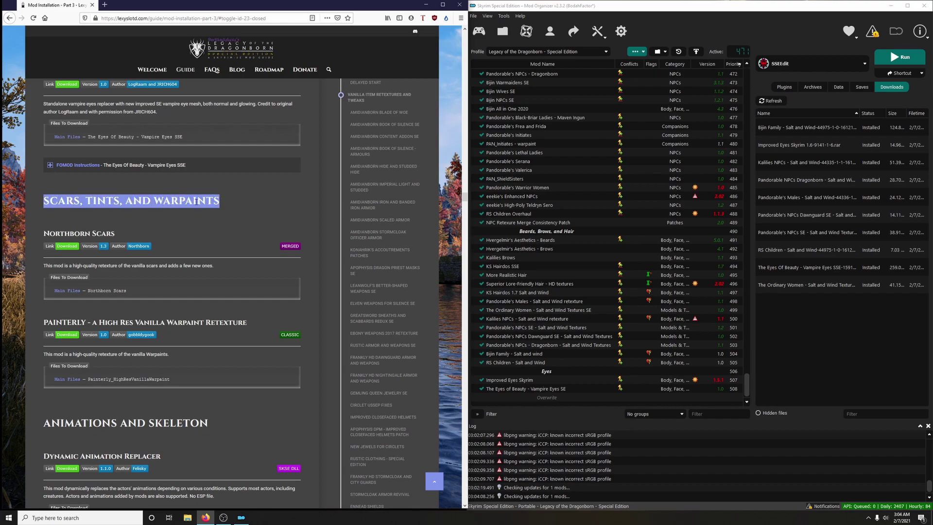
right_click(196, 201)
left_click(206, 209)
left_click(636, 51)
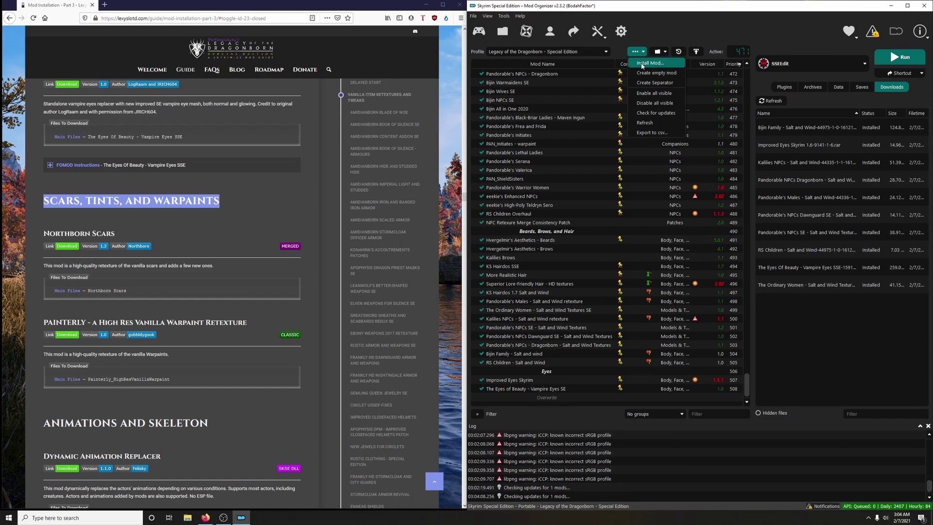
left_click(655, 83)
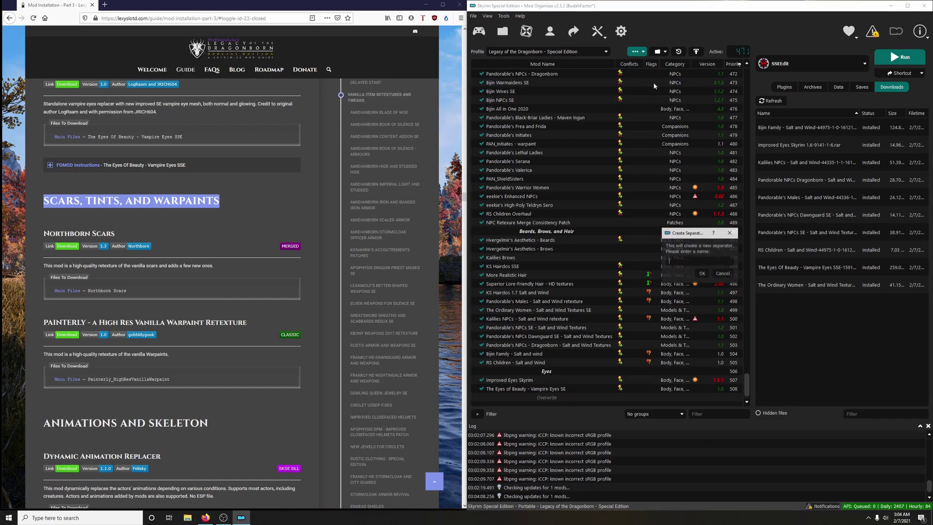
right_click(679, 260)
left_click(692, 307)
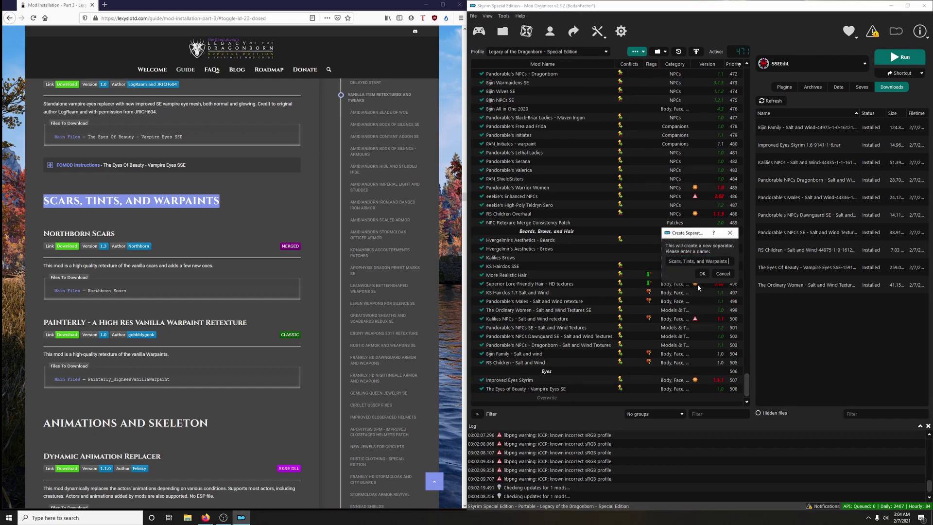
left_click(698, 284)
scroll(626, 284, "down", 1)
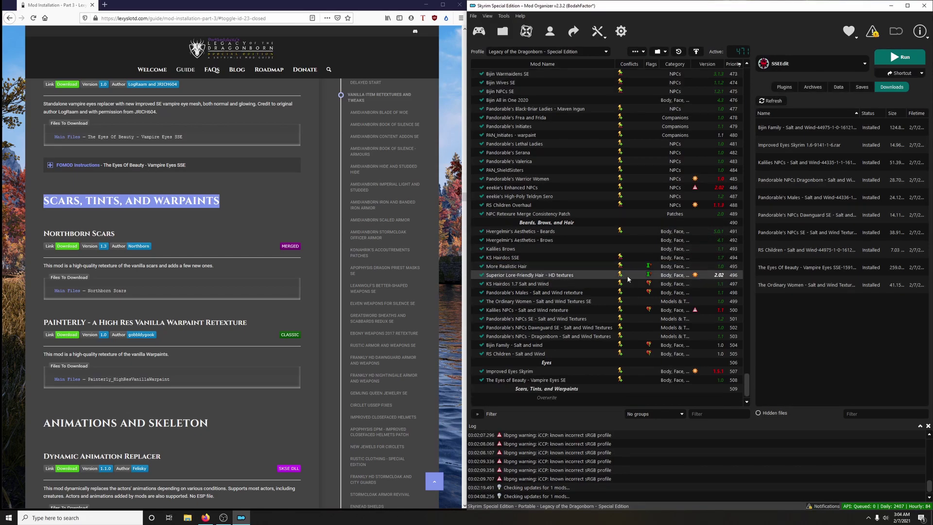
Step: Download the Northborn Scars main file from Nexus Mods into the mod manager and return to the guide
left_click(222, 186)
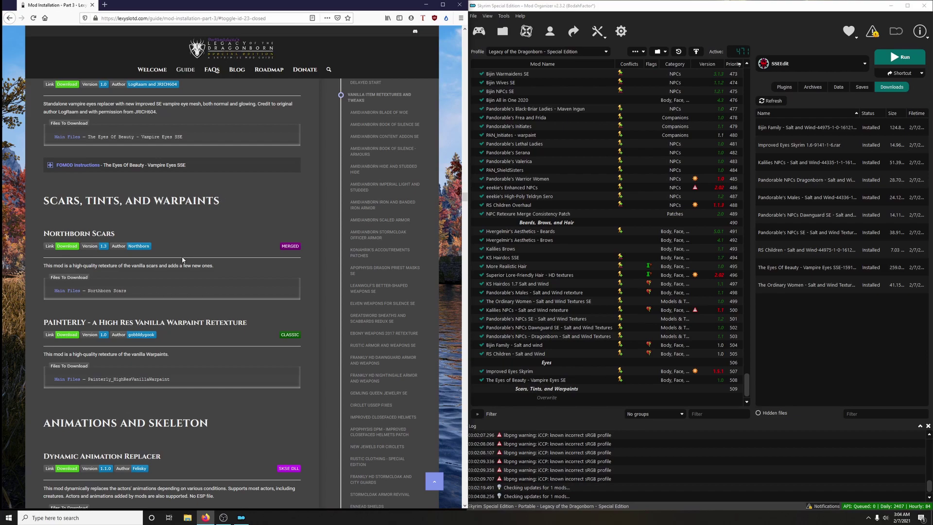
left_click(68, 250)
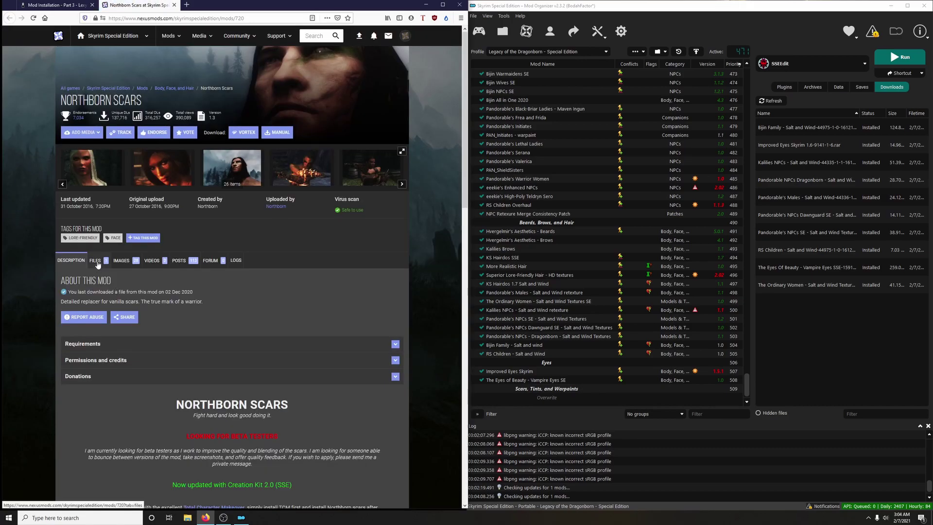
left_click(97, 263)
left_click(129, 360)
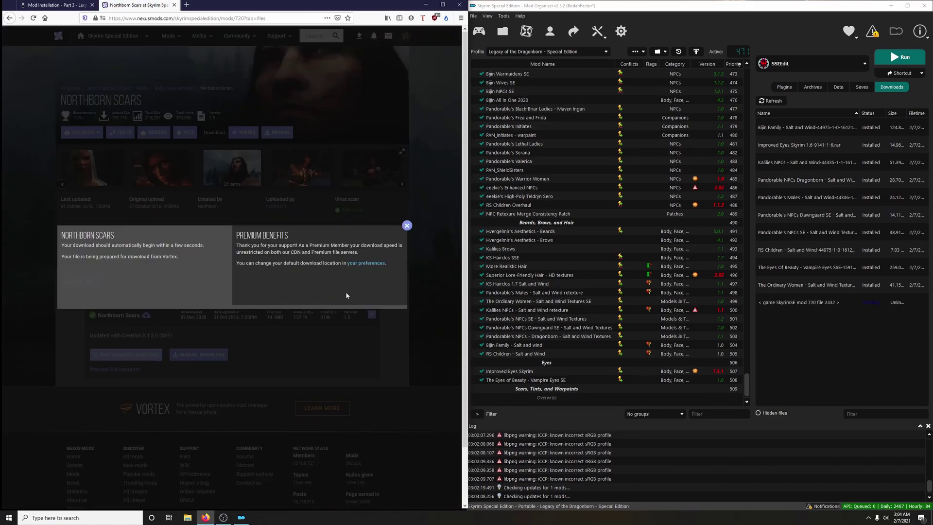
left_click(174, 5)
Step: Install the downloaded Northborn Scars archive and enable the mod in the mod list
double_click(787, 180)
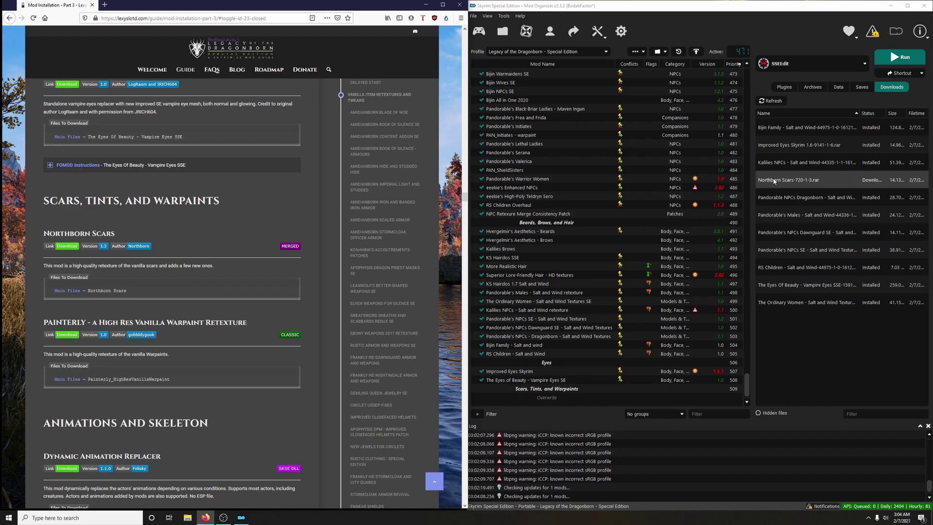
left_click(736, 268)
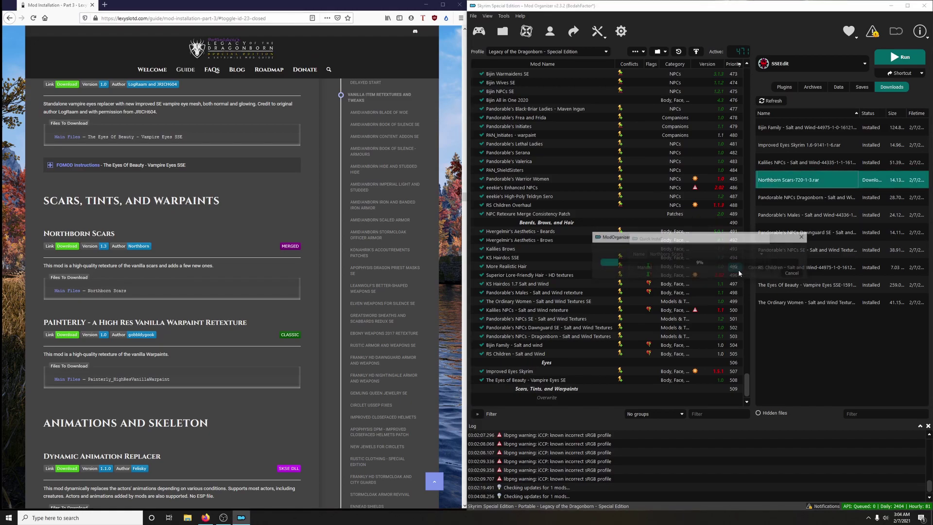
scroll(535, 370, "down", 1)
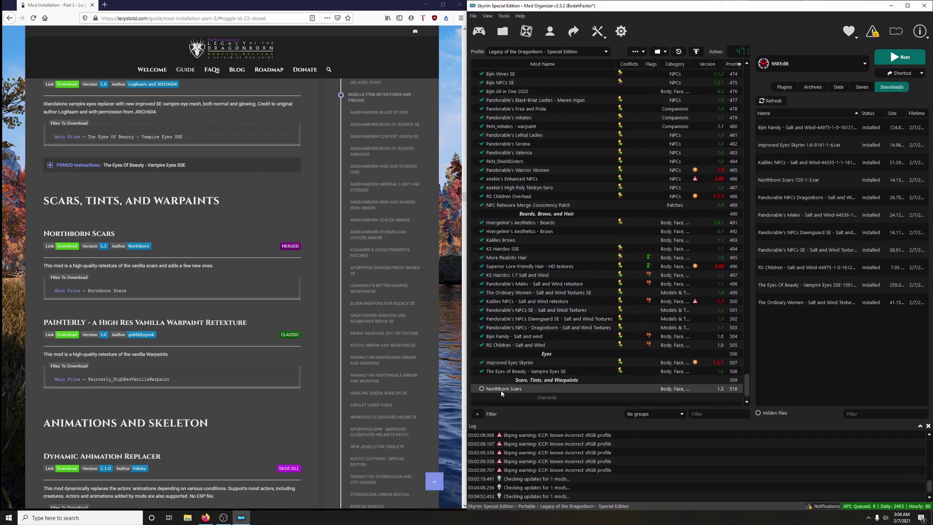
left_click(483, 389)
Step: Delete all installed downloads from Mod Organizer's downloads list
right_click(782, 287)
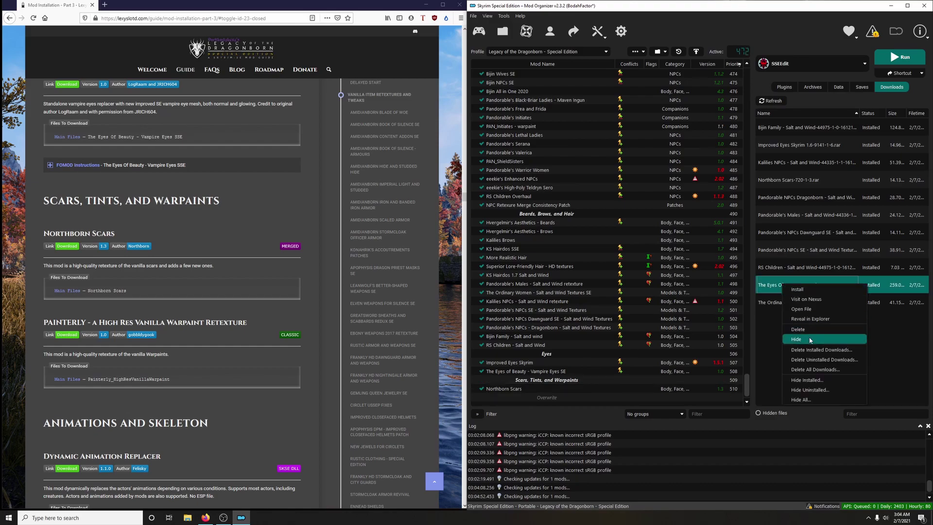
left_click(802, 349)
left_click(522, 268)
Step: Download the Painterly_HighResVanillaWarpaint main file from Nexus Mods into the mod manager and preview the mod's Nord_Default image
scroll(204, 255, "down", 2)
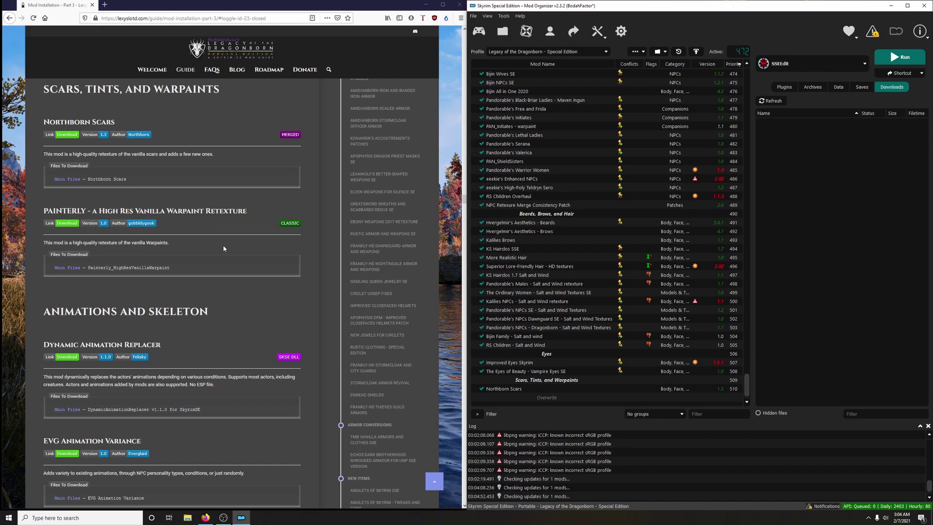
left_click(76, 226)
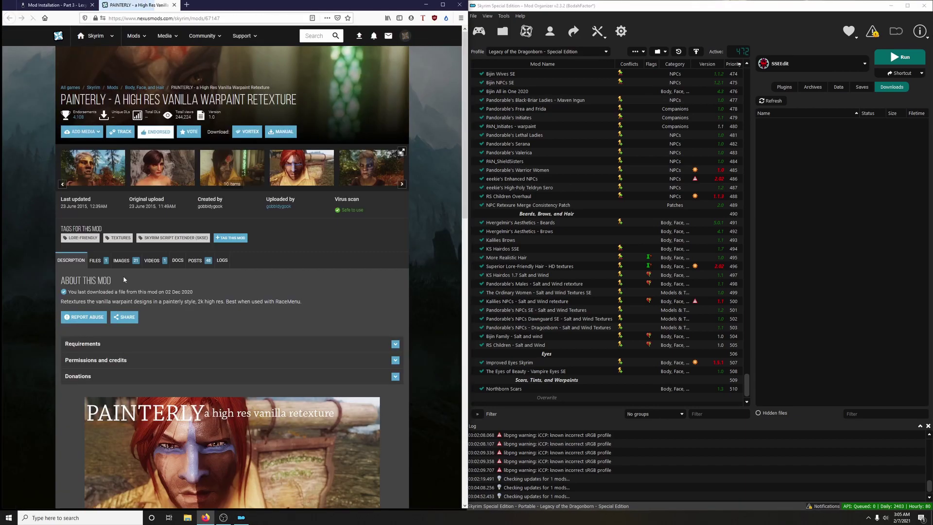
left_click(147, 361)
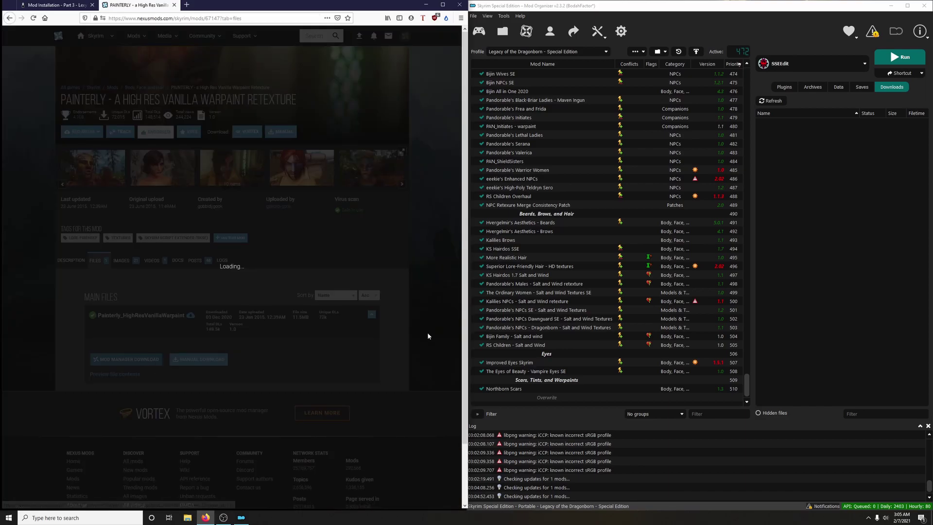
left_click(407, 225)
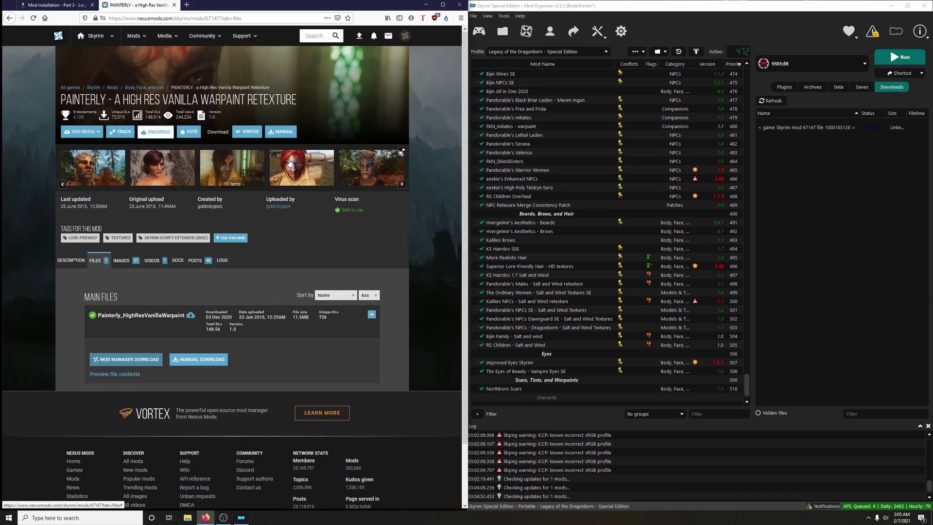
left_click(289, 162)
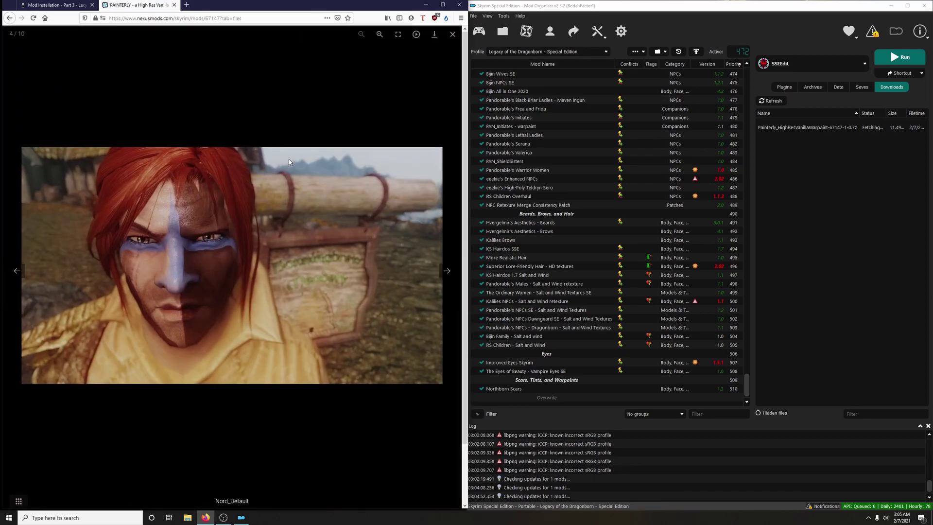
left_click(453, 34)
Step: Install and enable the PAINTERLY warpaint retexture, and return to the guide's Animations and Skeleton section
double_click(790, 130)
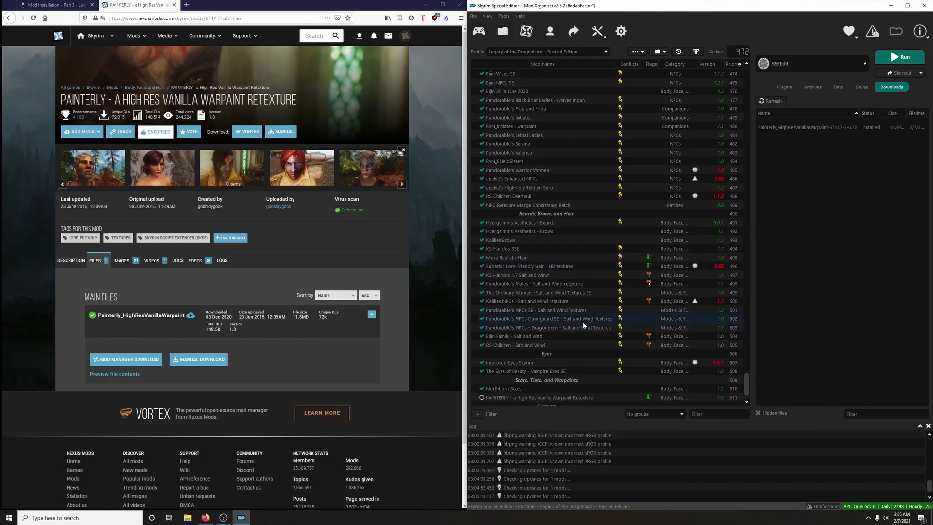
left_click(481, 388)
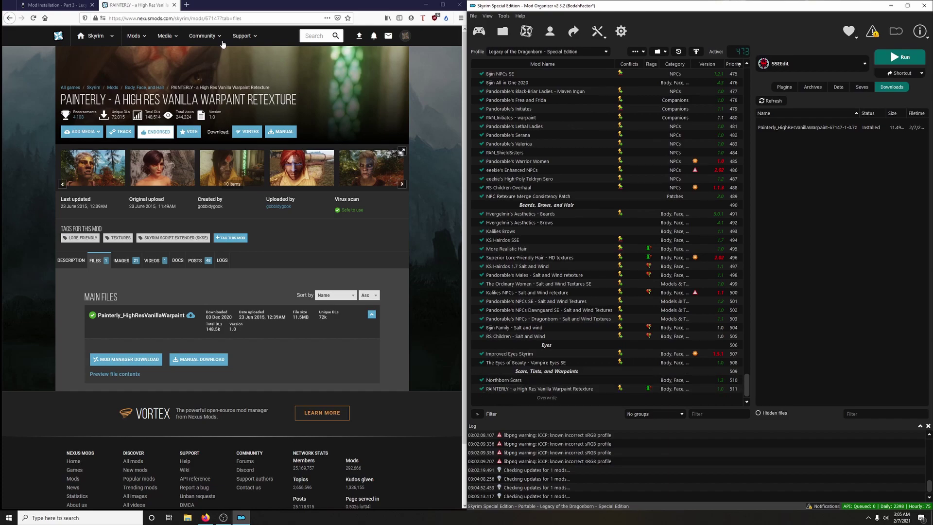
left_click(177, 5)
scroll(254, 238, "down", 4)
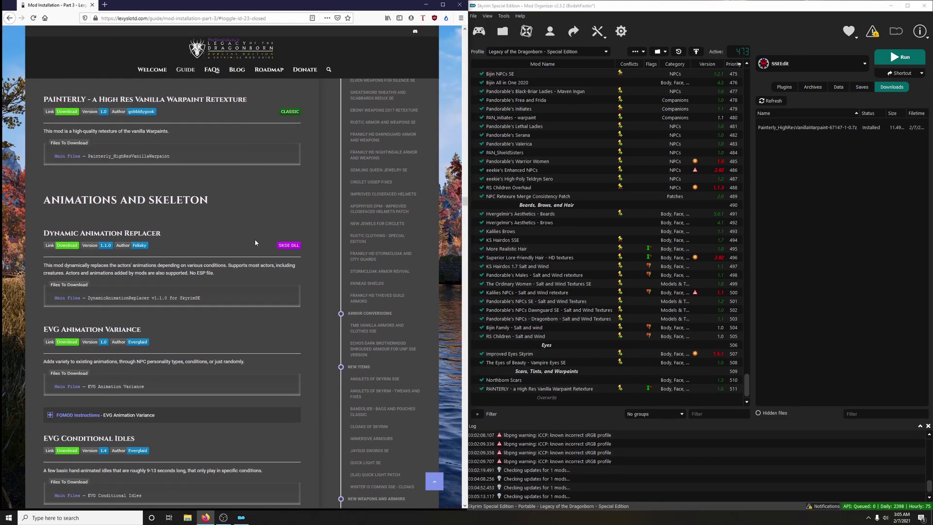